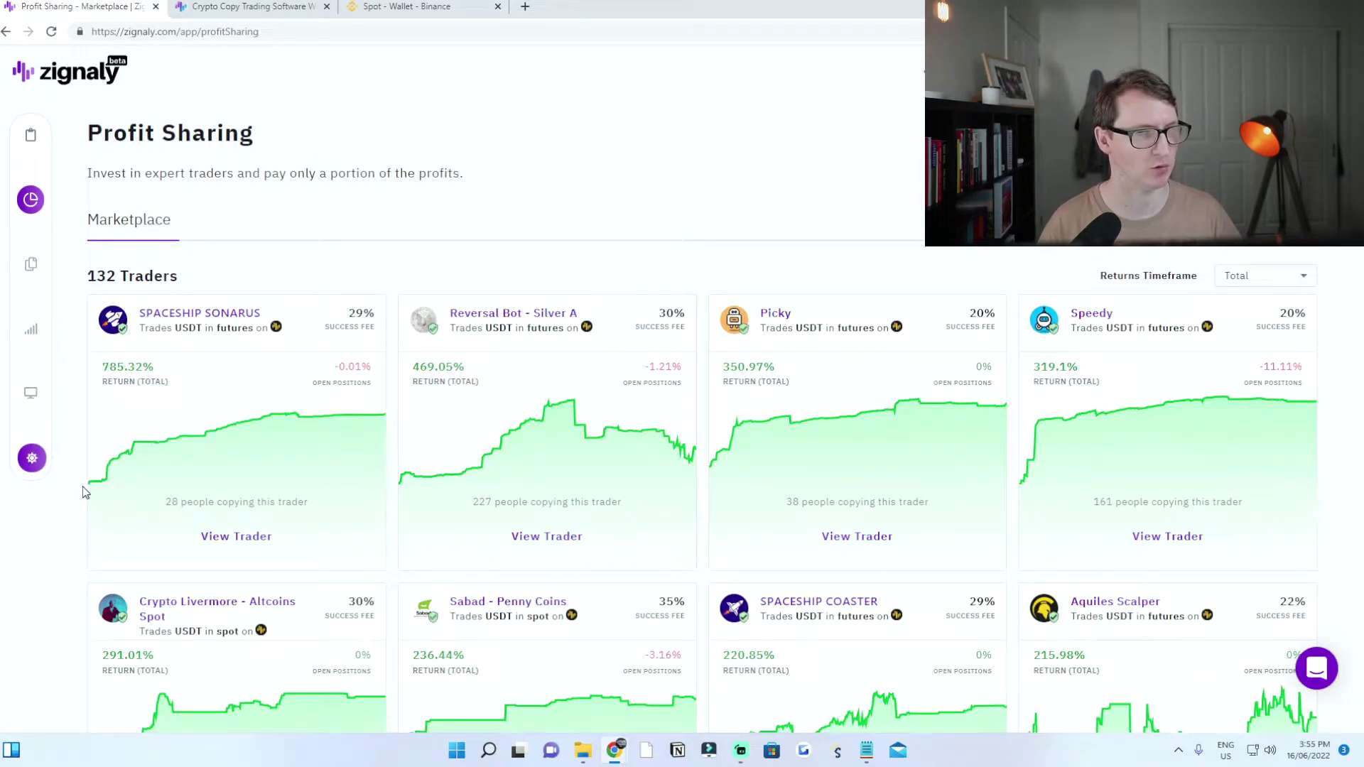
# Close the profit sharing marketplace page and submit the completed Zignaly registration form
pyautogui.moveTo(88, 489)
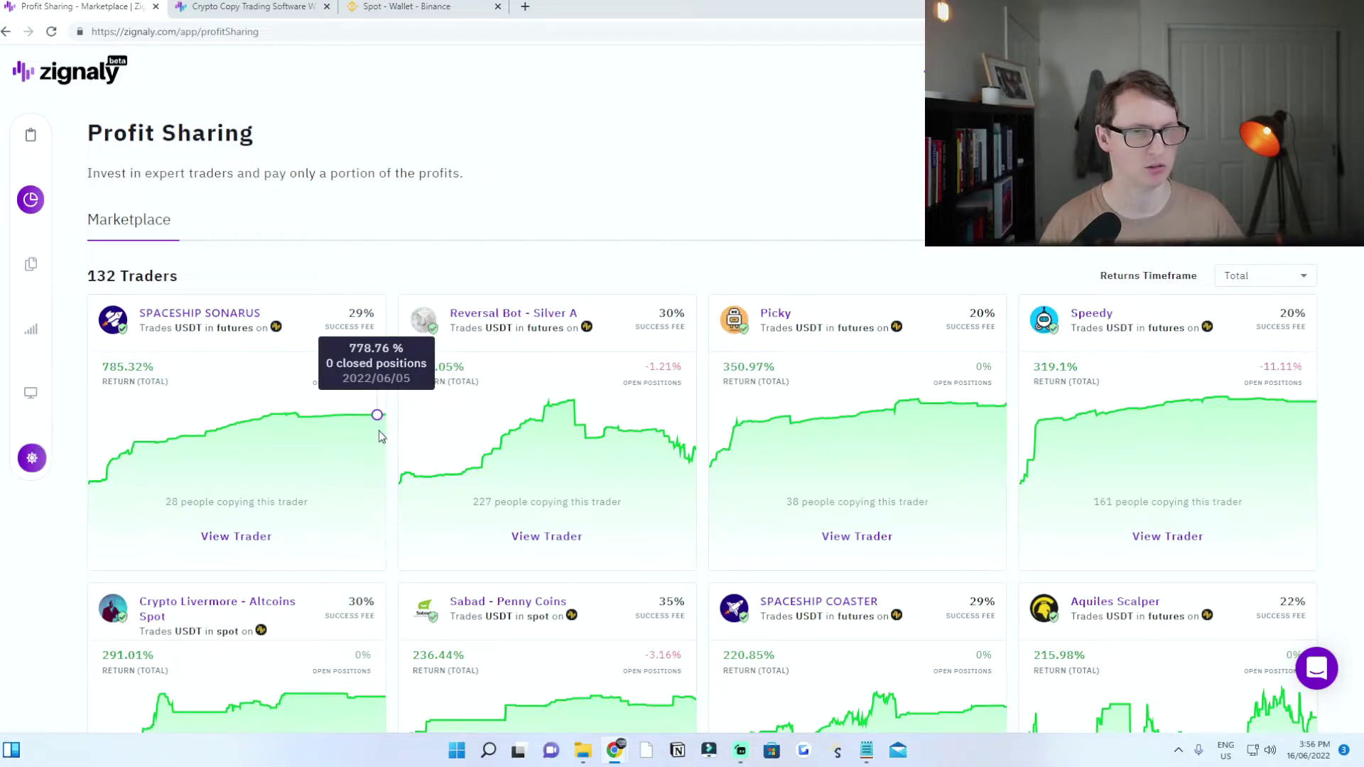
pyautogui.hotkey('ctrl', 'w')
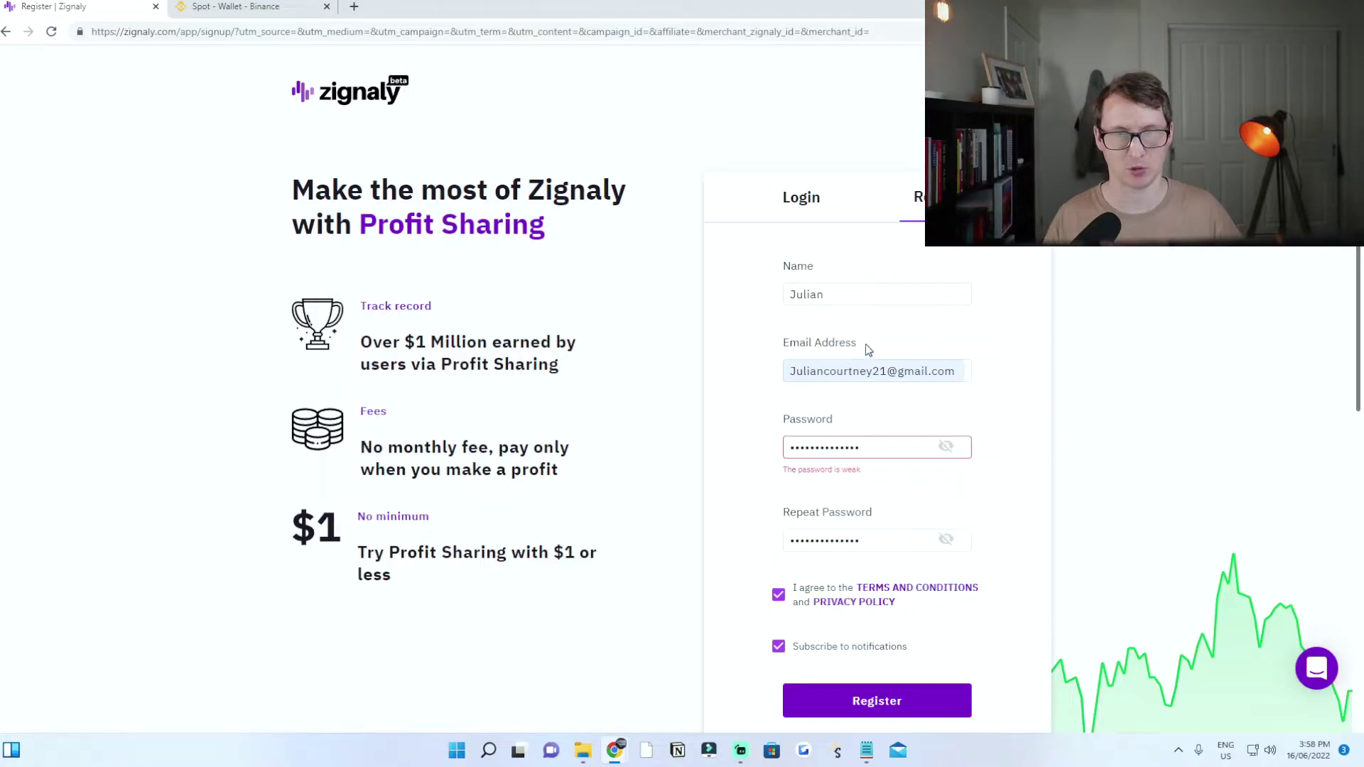
pyautogui.click(895, 704)
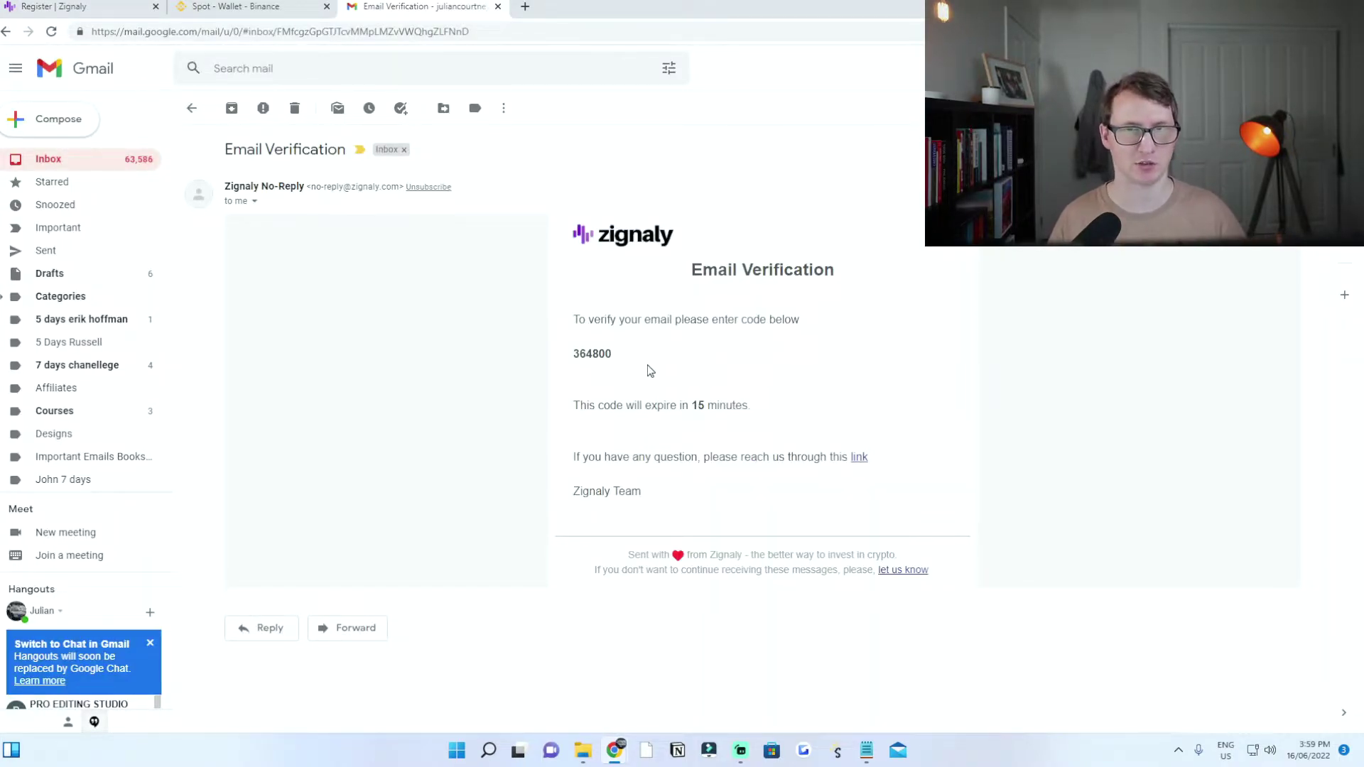
# Copy the verification code from the Zignaly email into the email verification dialog, and save the account password in the browser
pyautogui.moveTo(608, 356); pyautogui.dragTo(579, 357)
pyautogui.rightClick(608, 356)
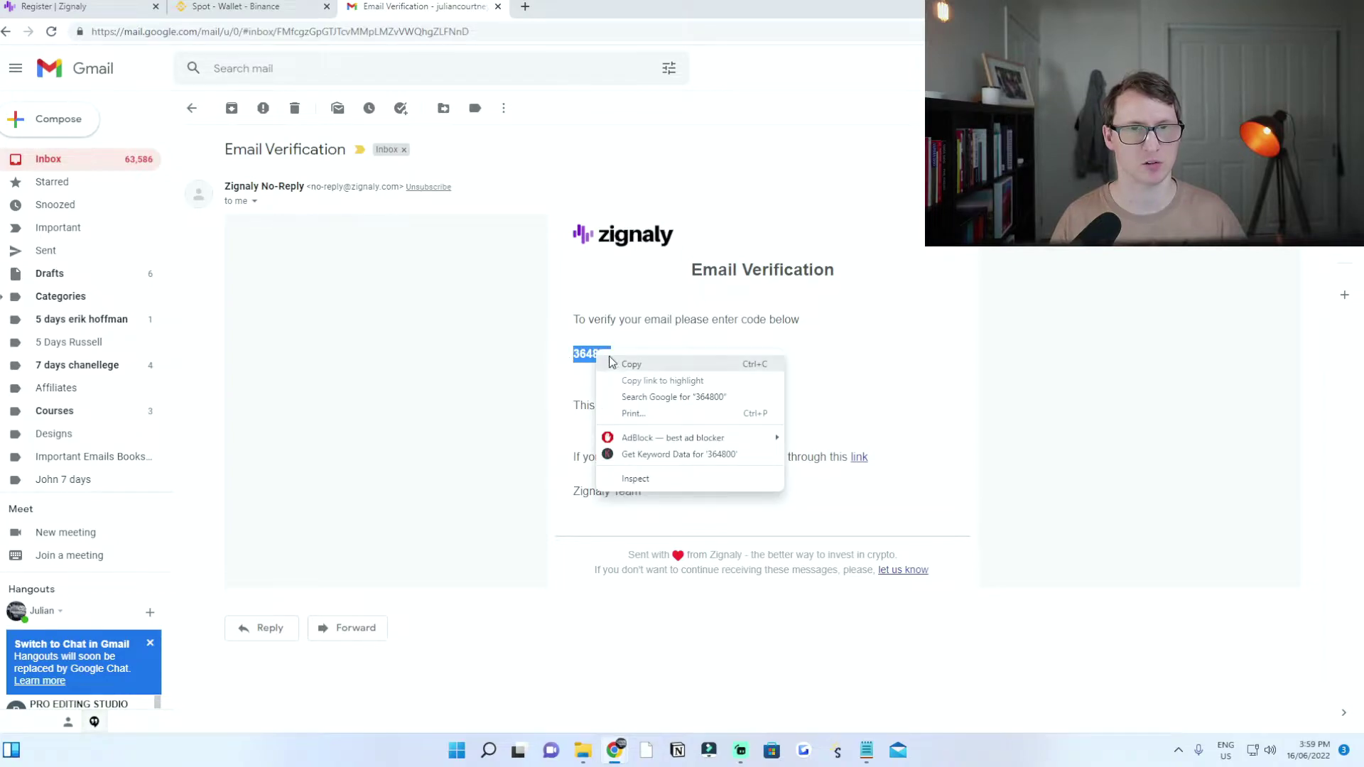
pyautogui.click(628, 364)
pyautogui.hotkey('ctrl', '1')
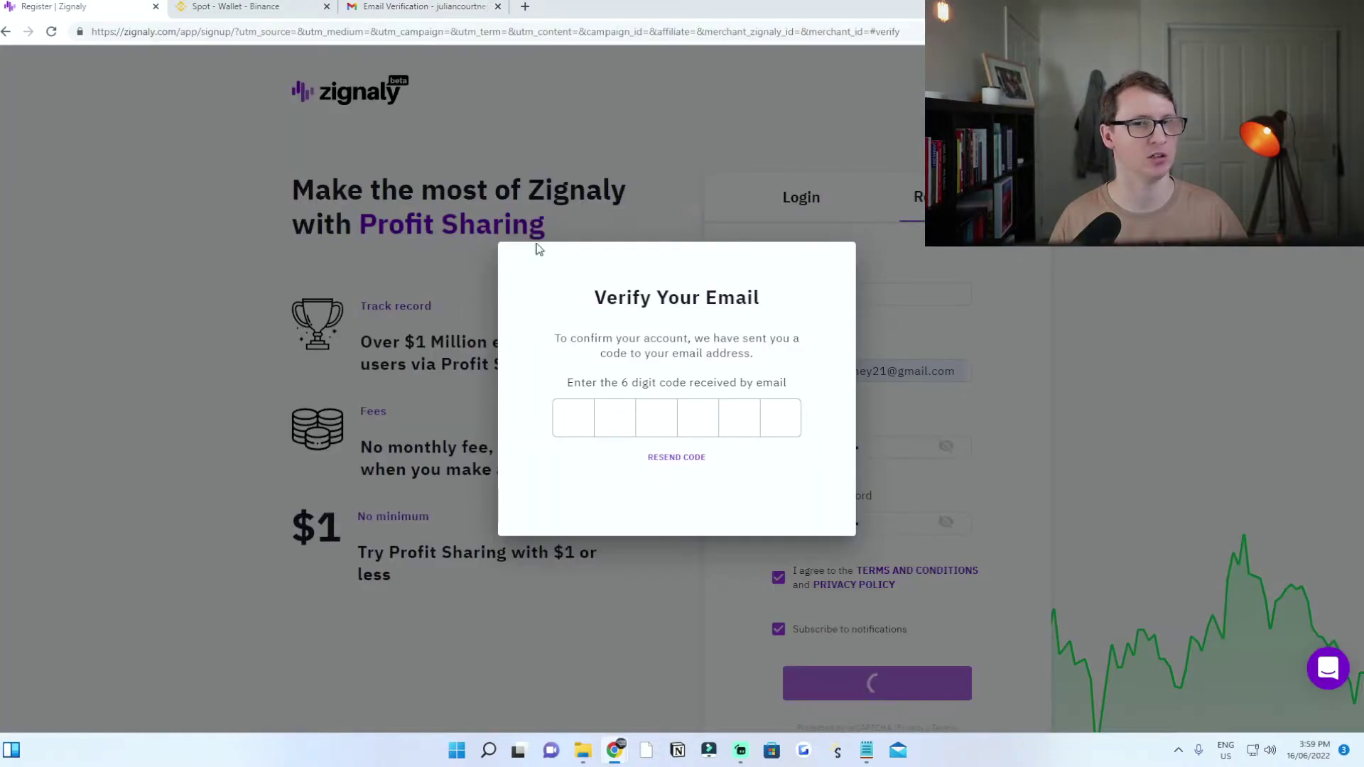
pyautogui.click(569, 417)
pyautogui.rightClick(575, 421)
pyautogui.click(627, 513)
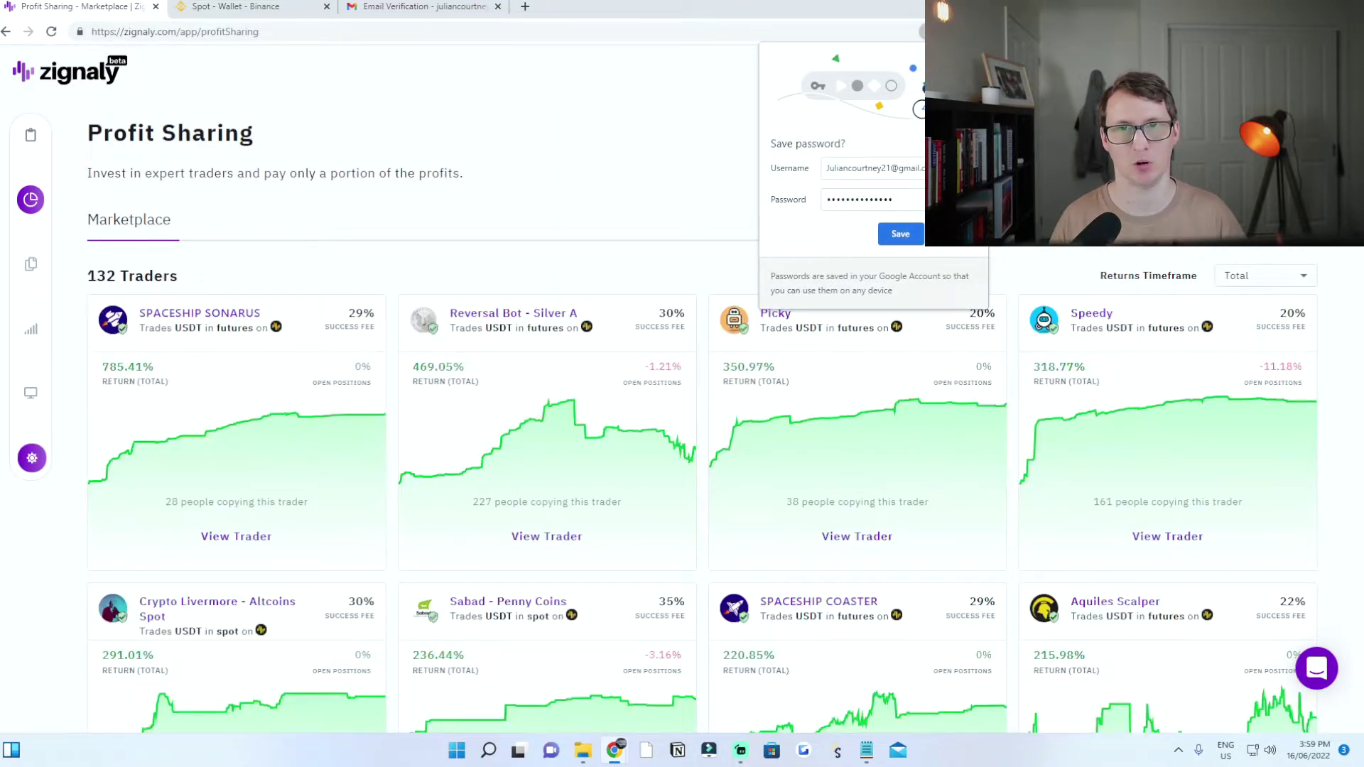
pyautogui.click(901, 234)
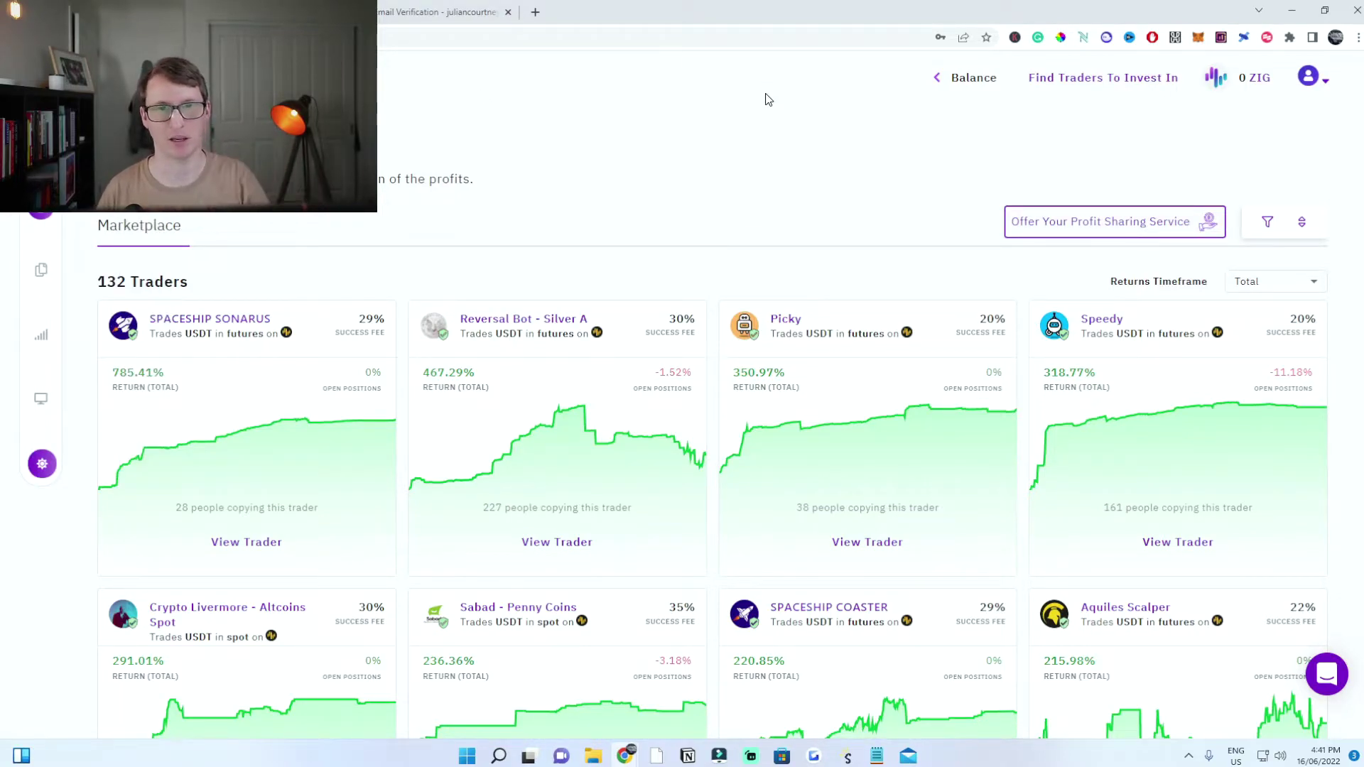
# Open the My Account overview showing the balances and crypto composition
pyautogui.click(1311, 88)
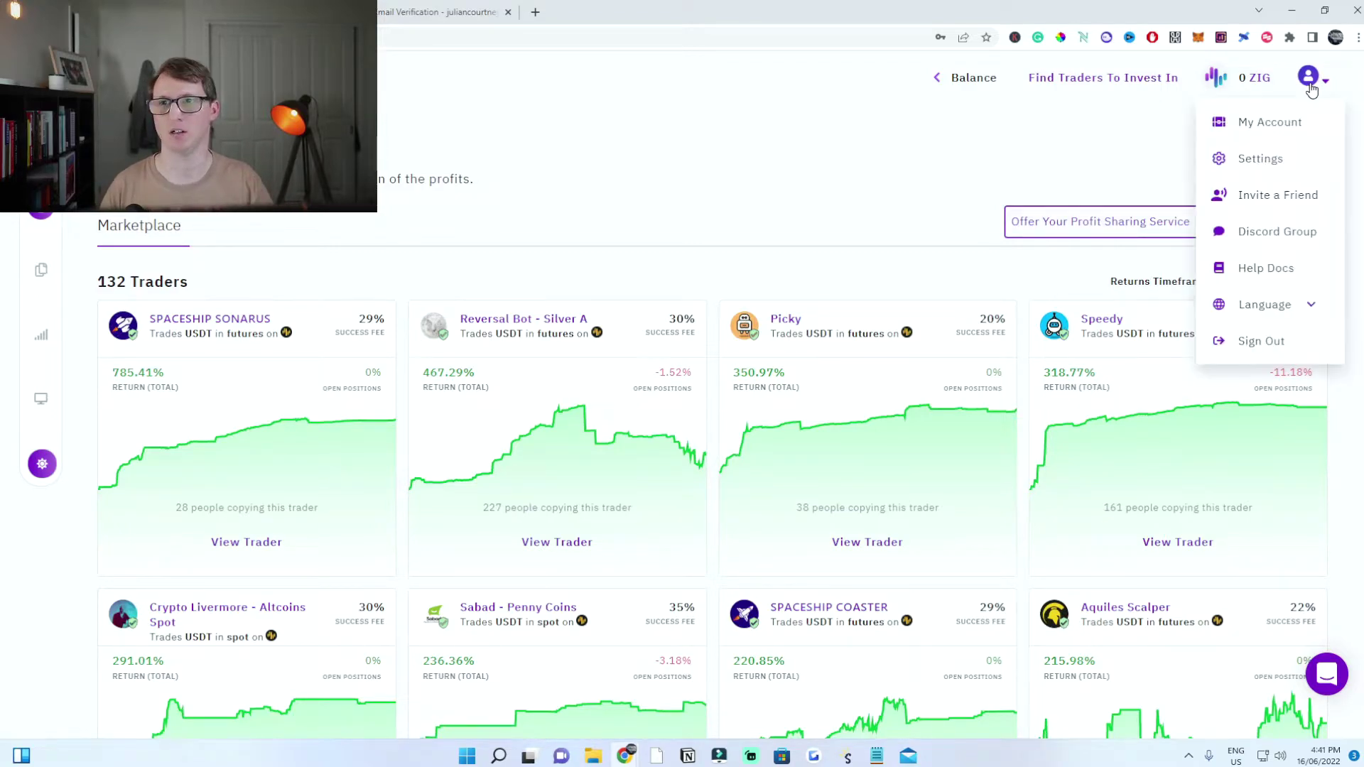
pyautogui.click(1266, 123)
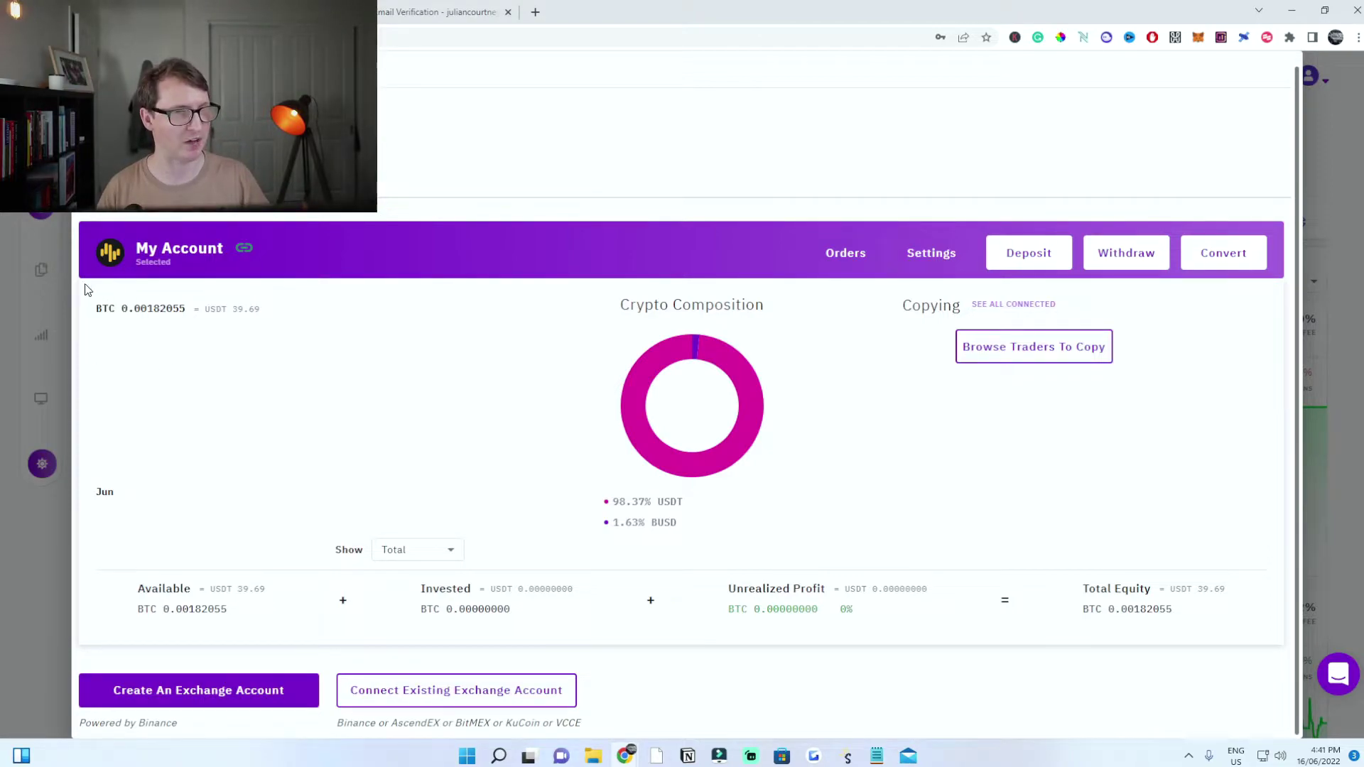
pyautogui.moveTo(411, 484)
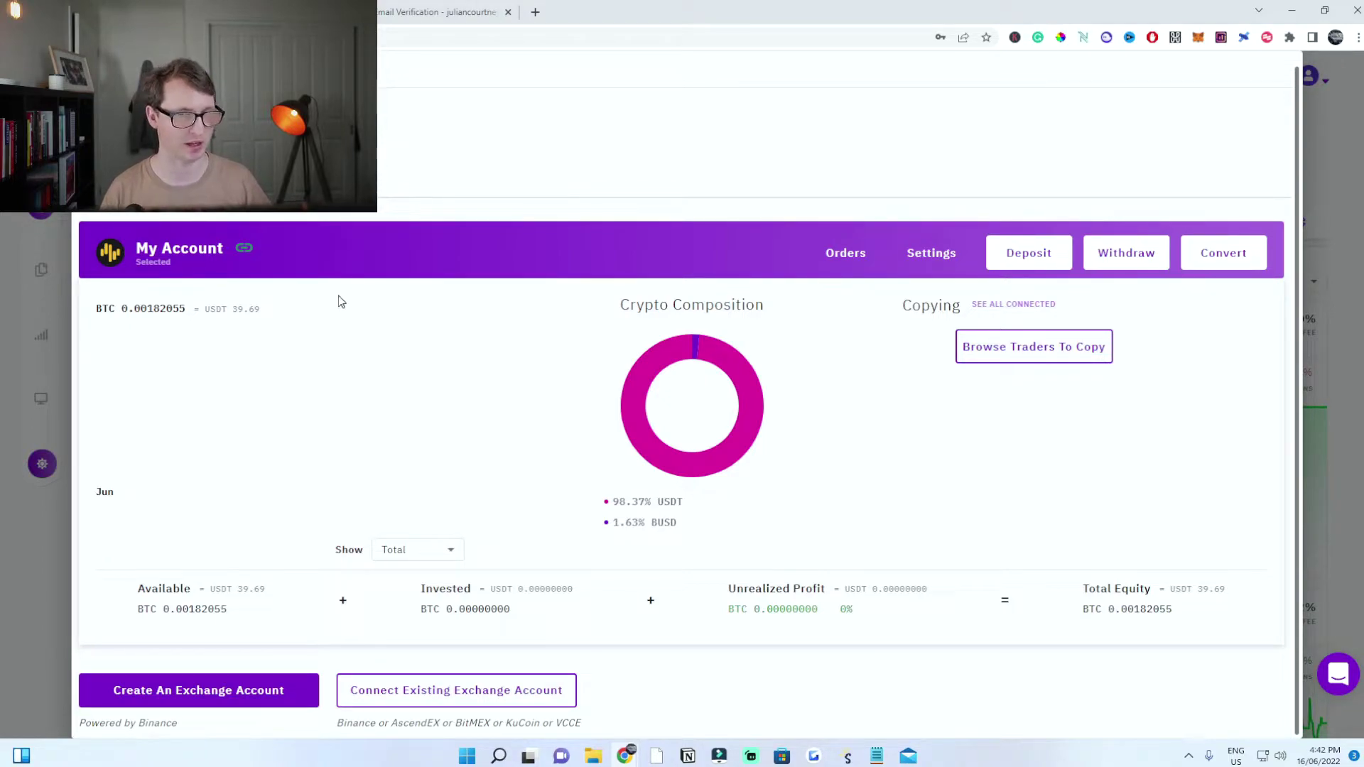
# Create a Spot exchange account named B
pyautogui.click(198, 700)
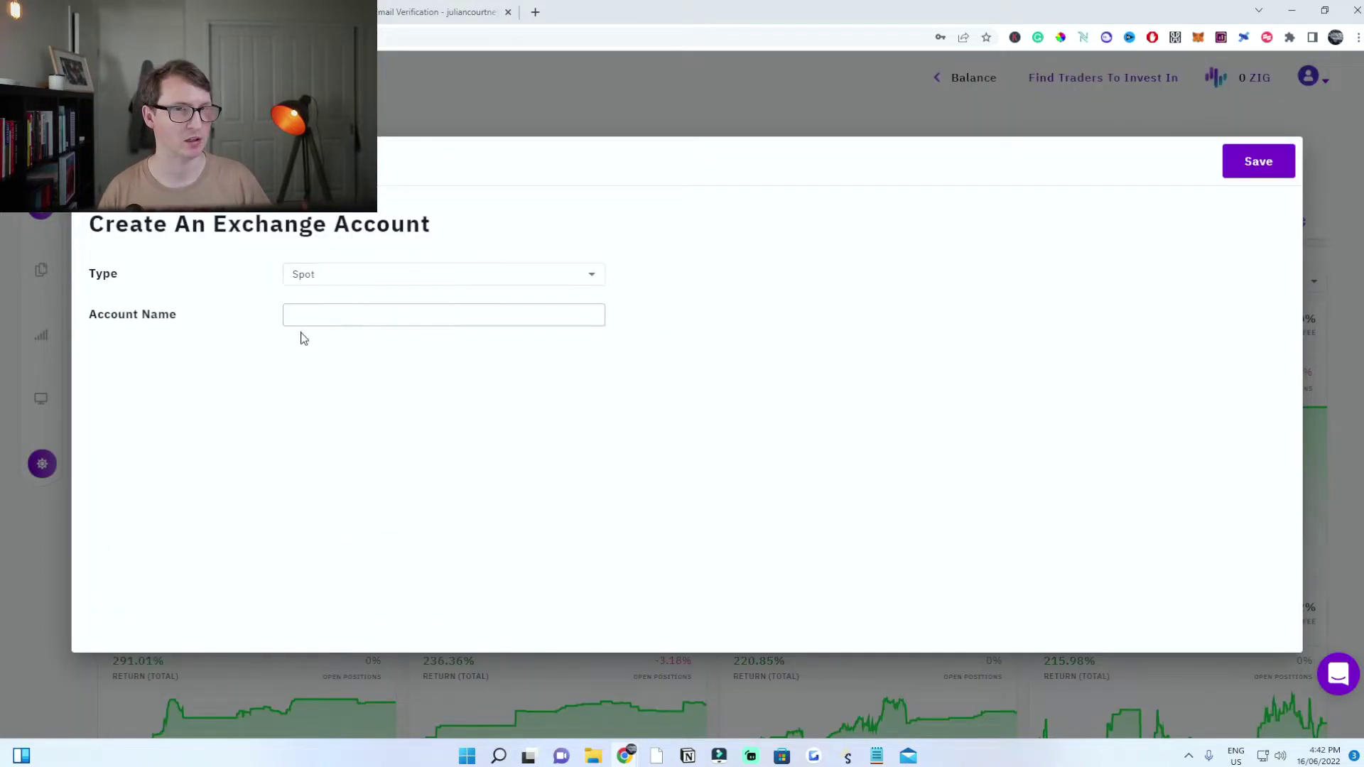
pyautogui.click(338, 317)
pyautogui.click(372, 376)
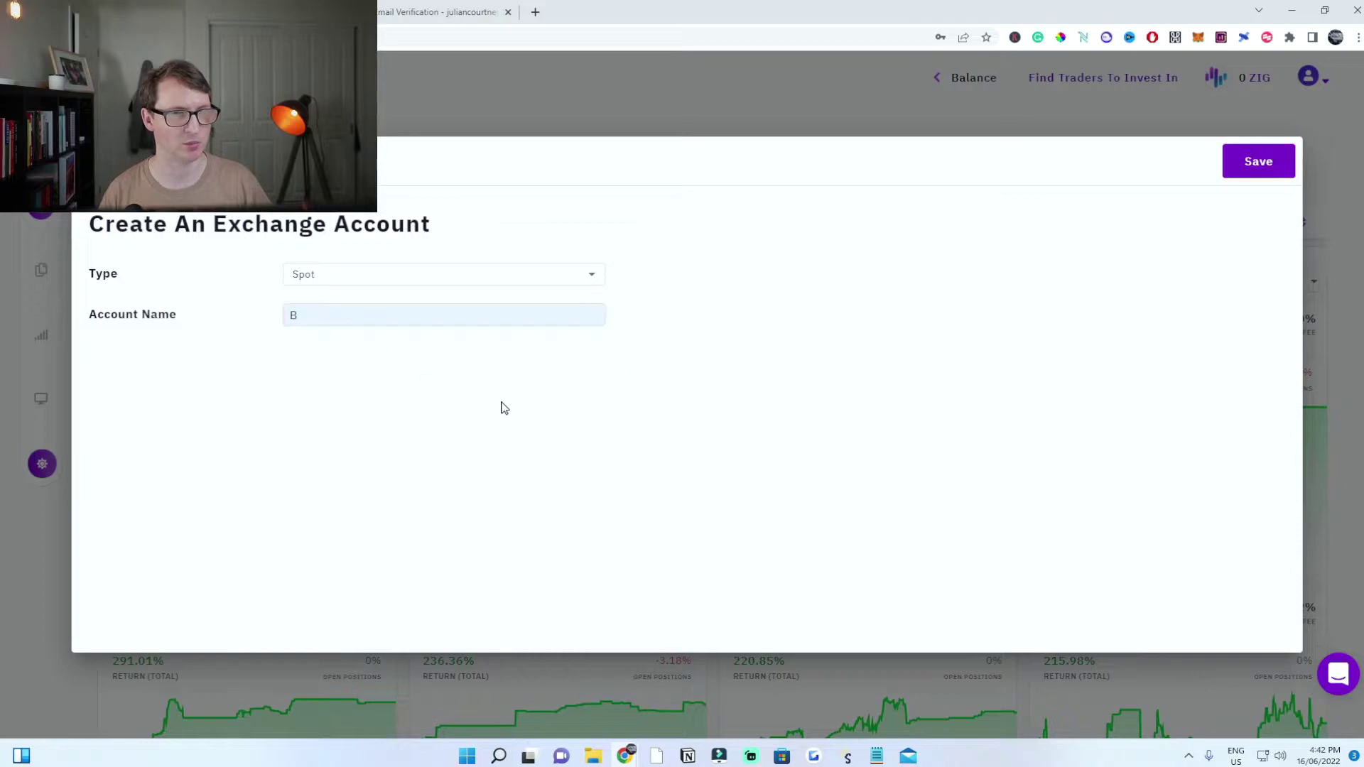
pyautogui.click(1265, 171)
# Delete exchange account B through its settings and confirm the removal
pyautogui.scroll(-3, 683, 498)
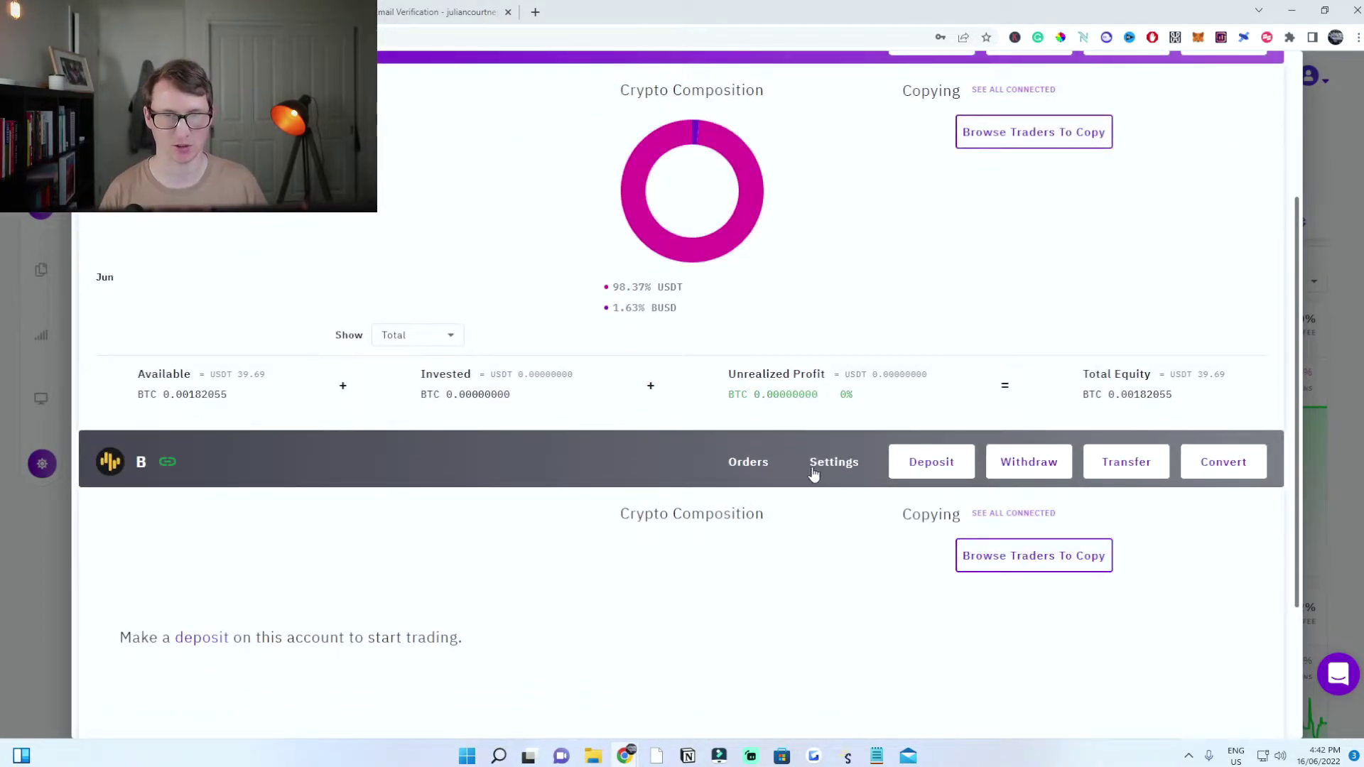
pyautogui.scroll(-5, 888, 433)
pyautogui.click(834, 268)
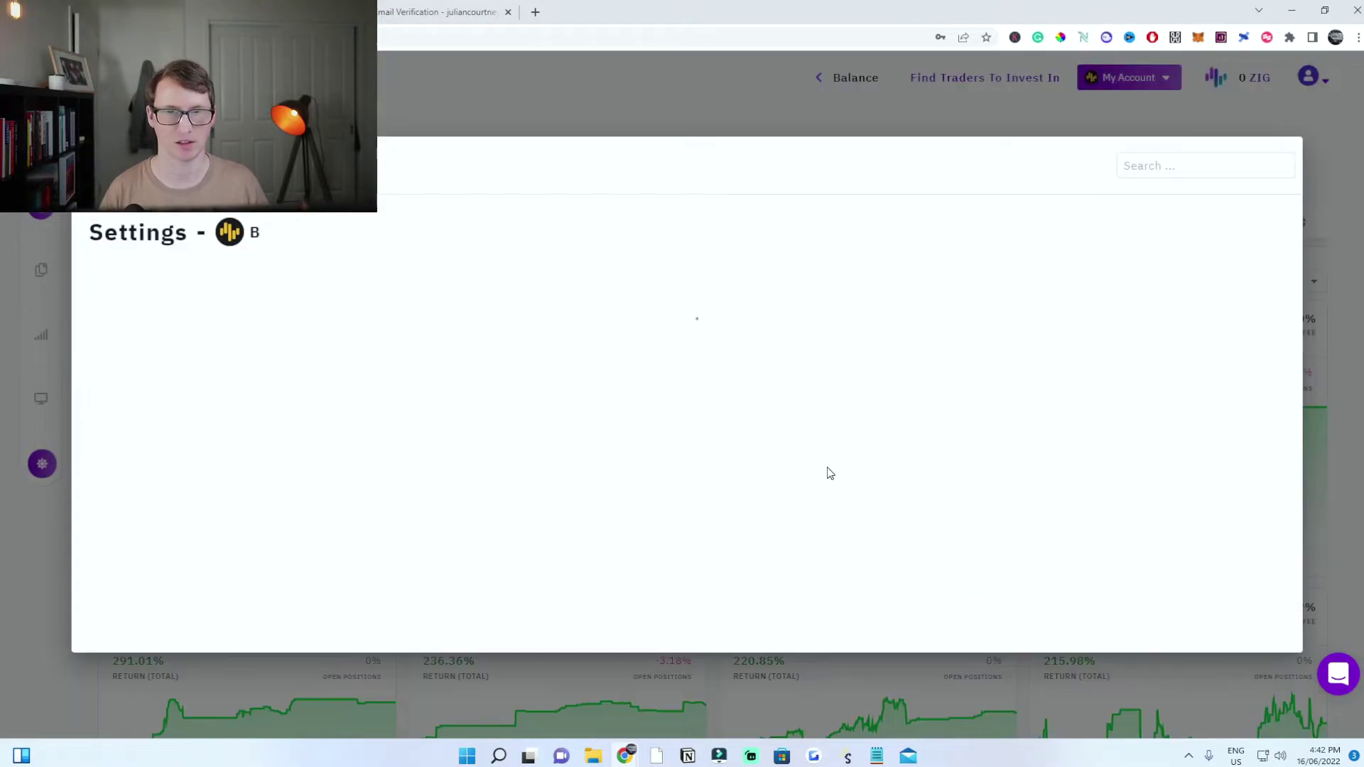
pyautogui.click(135, 653)
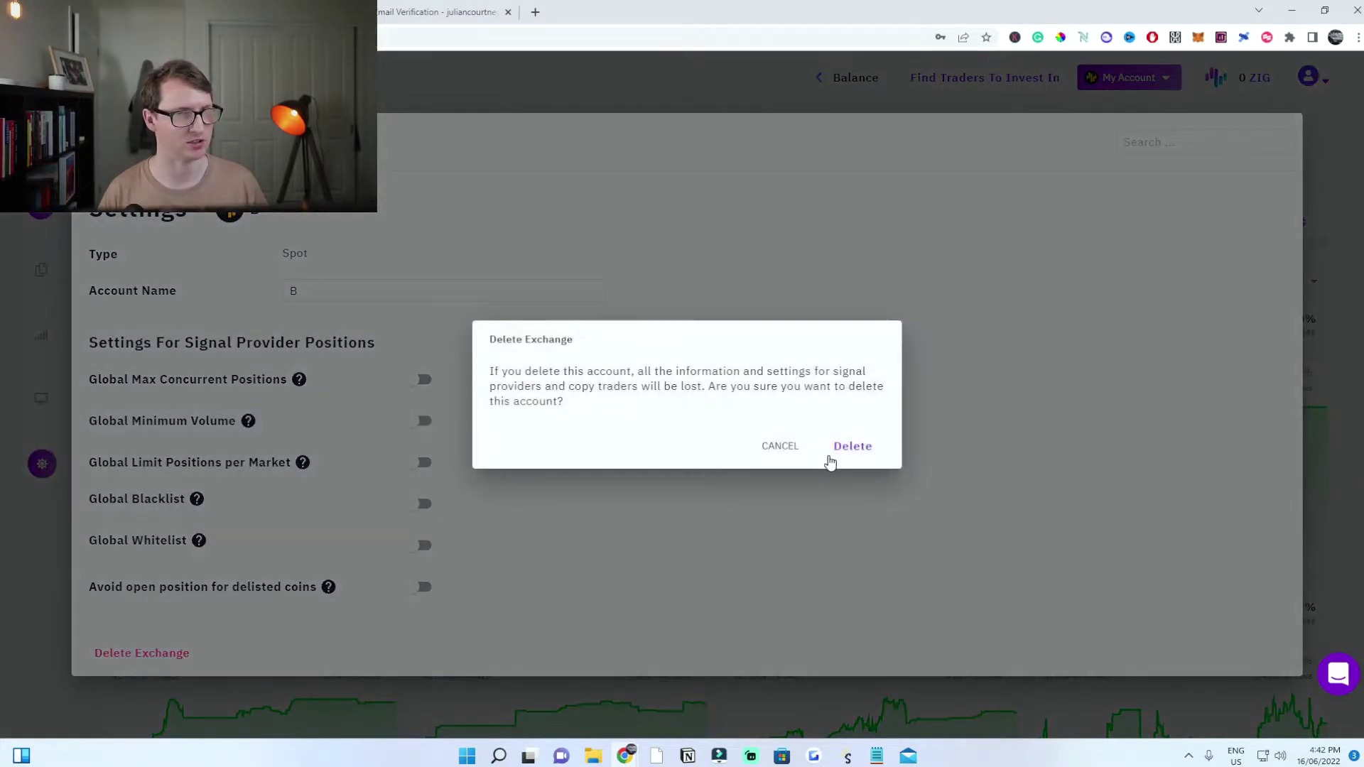
pyautogui.click(846, 449)
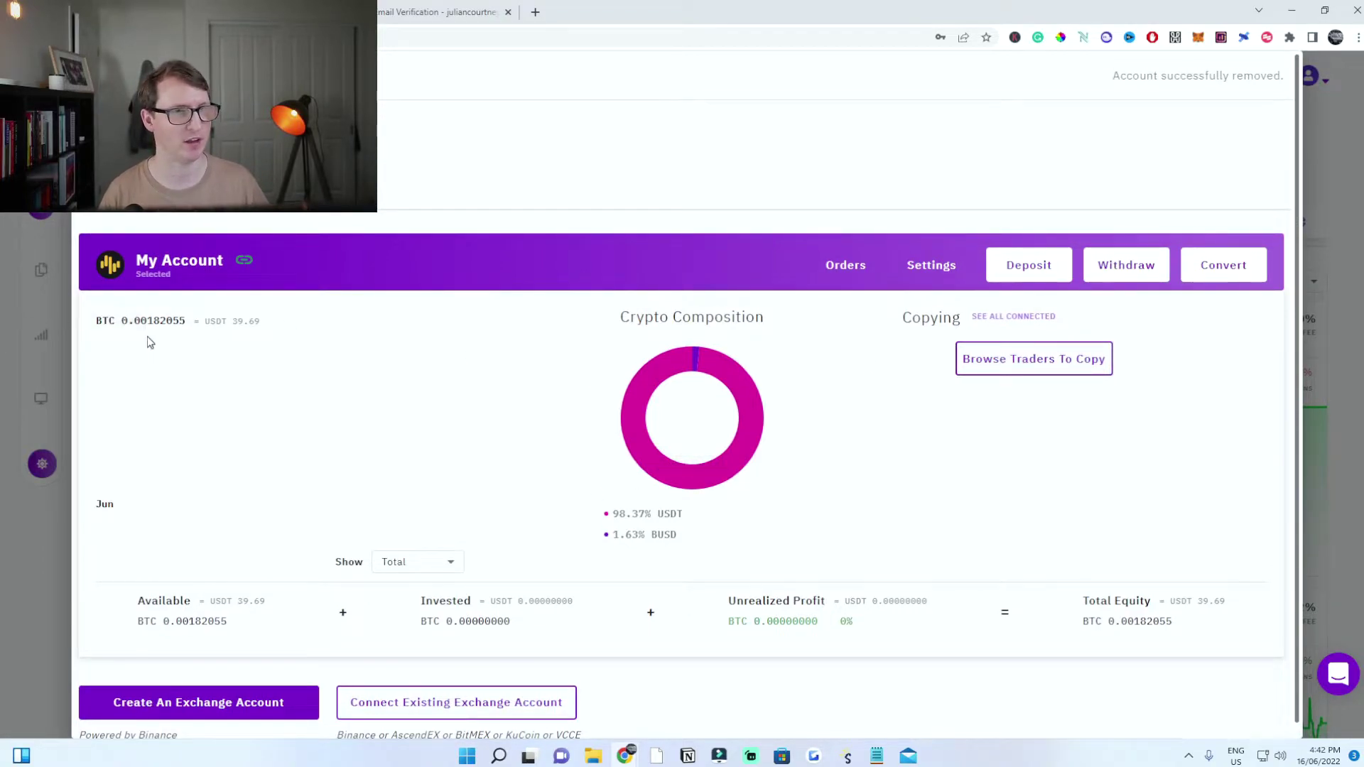
# Check the USDT balance of My Account and open its deposit page to review the deposit history
pyautogui.moveTo(216, 328); pyautogui.dragTo(328, 334)
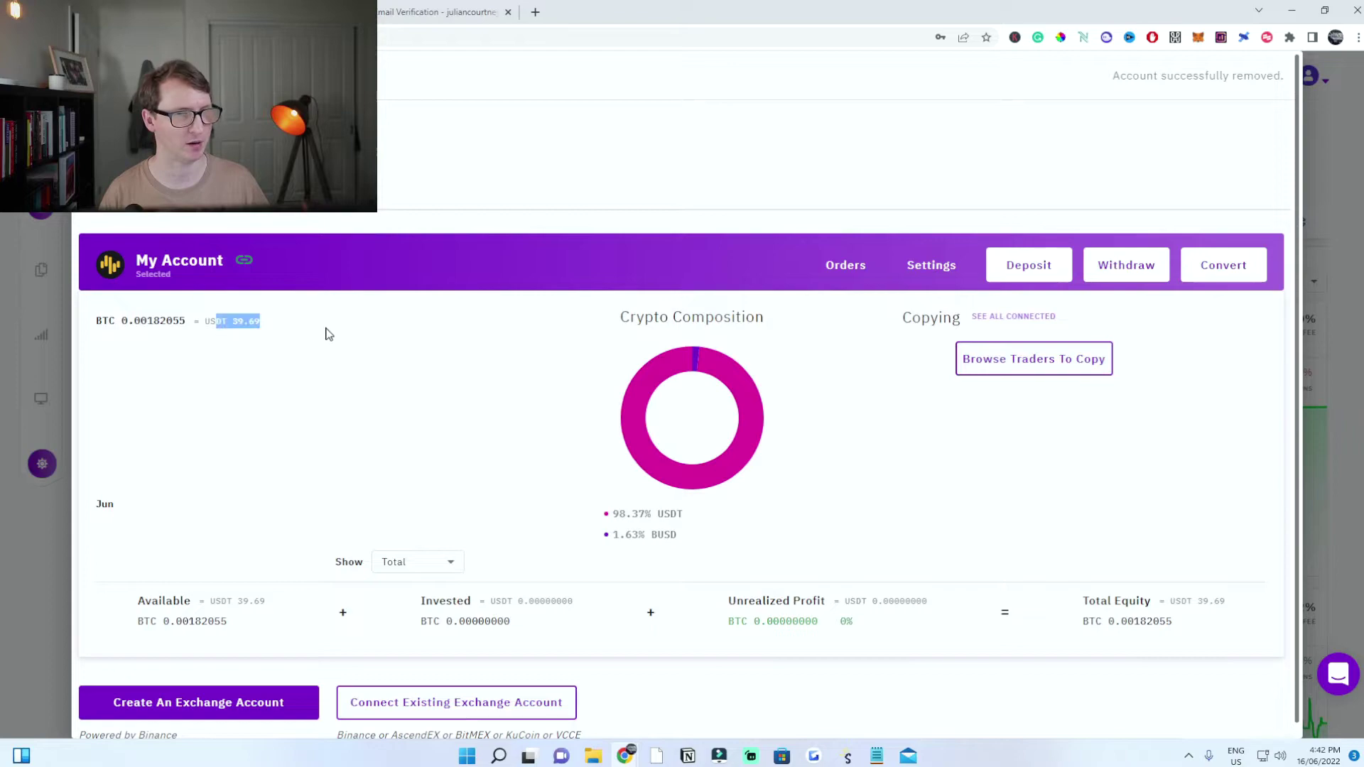
pyautogui.click(586, 553)
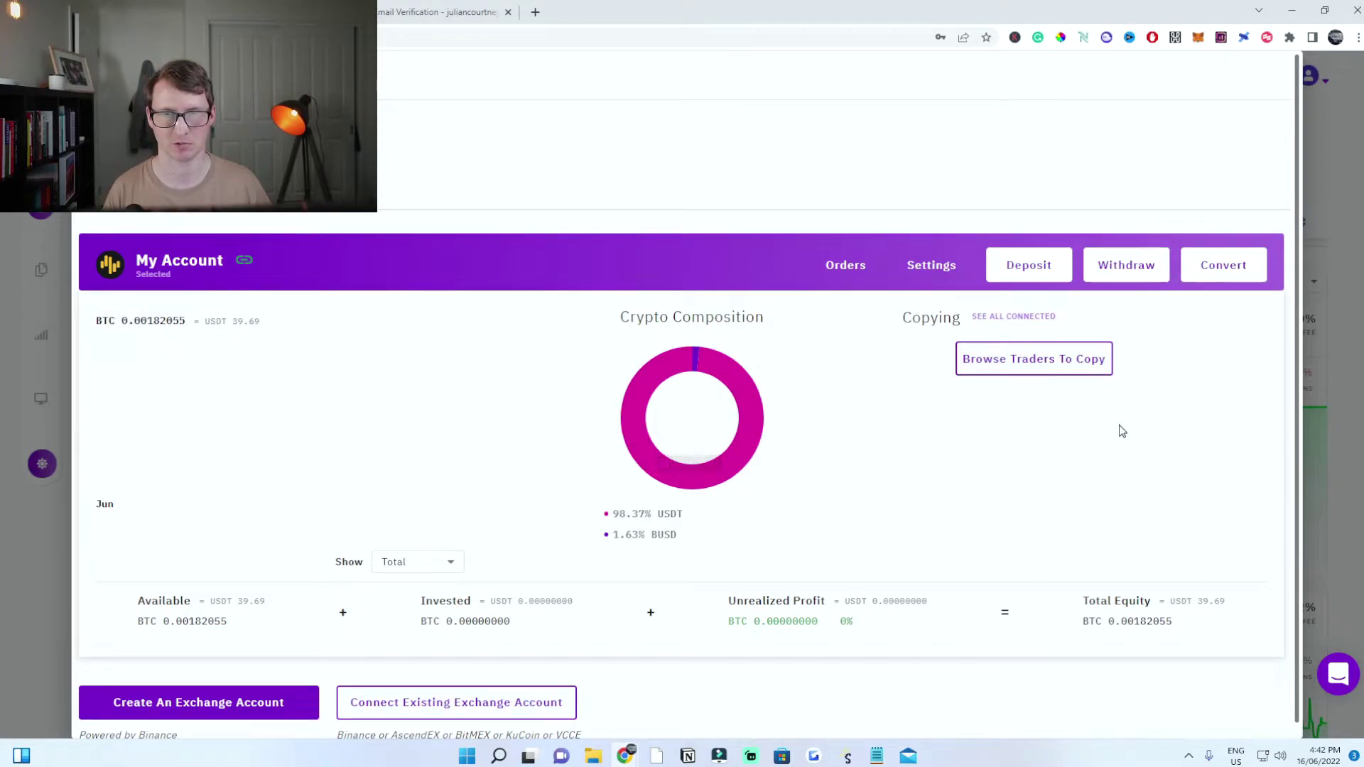
pyautogui.click(1023, 267)
pyautogui.moveTo(1128, 711); pyautogui.dragTo(143, 715)
pyautogui.click(408, 345)
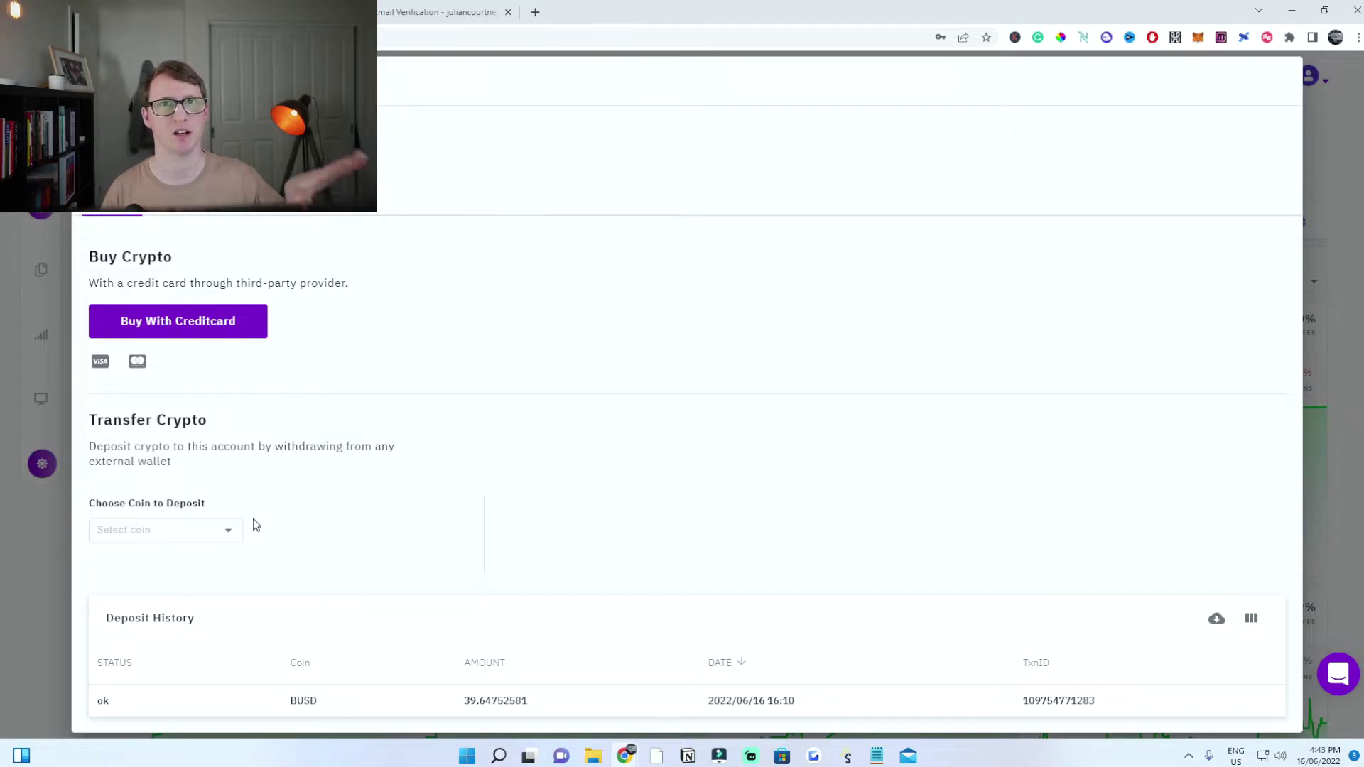
# Choose BUSD as the coin to deposit by crypto transfer from an external wallet
pyautogui.click(229, 542)
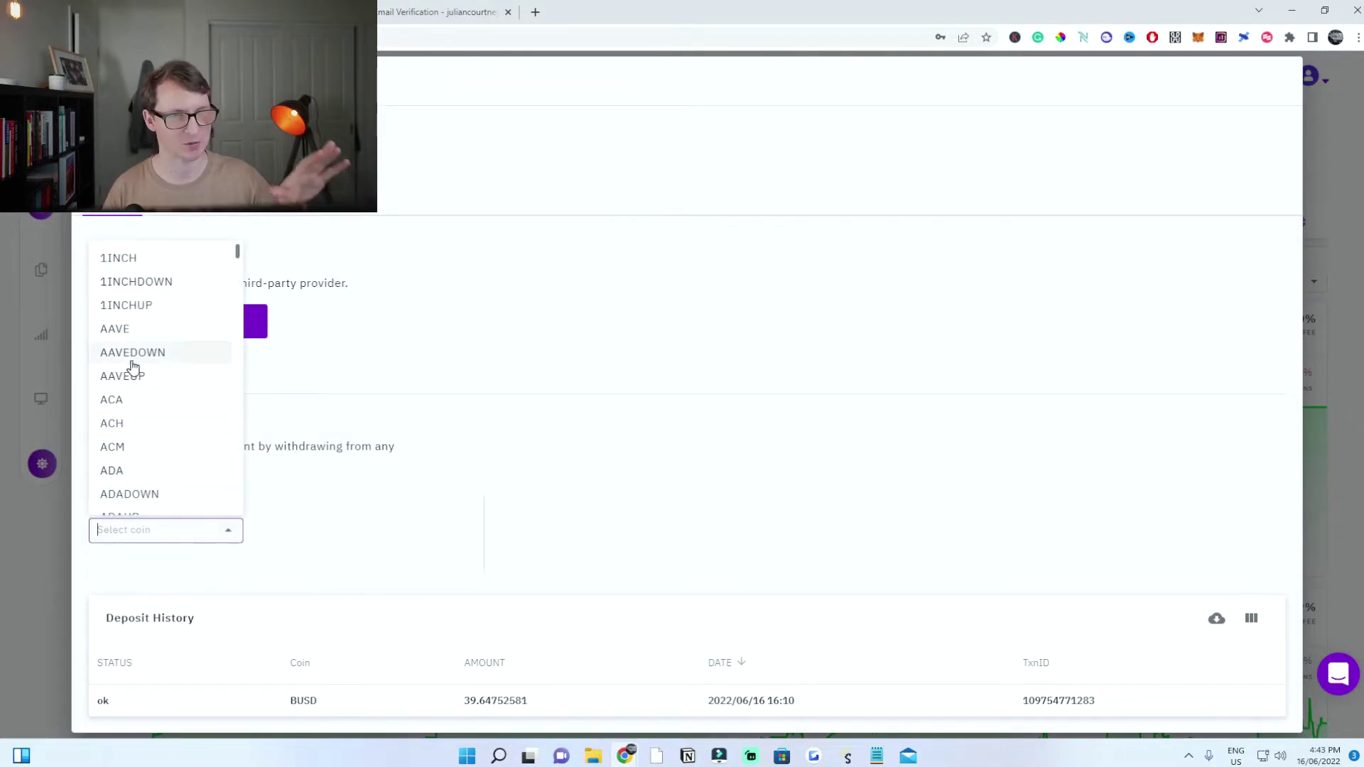
pyautogui.scroll(-10, 142, 377)
pyautogui.scroll(-15, 157, 412)
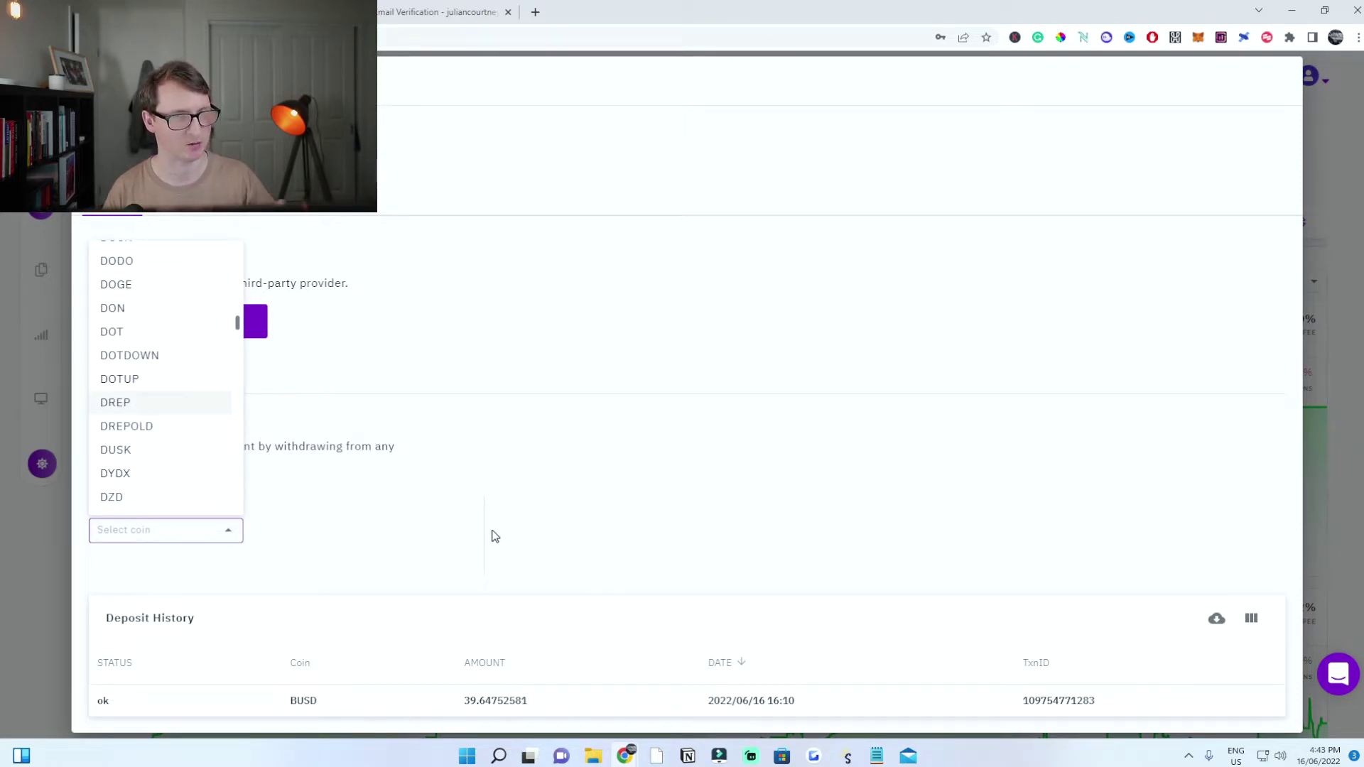
pyautogui.scroll(12, 183, 456)
pyautogui.write('bu')
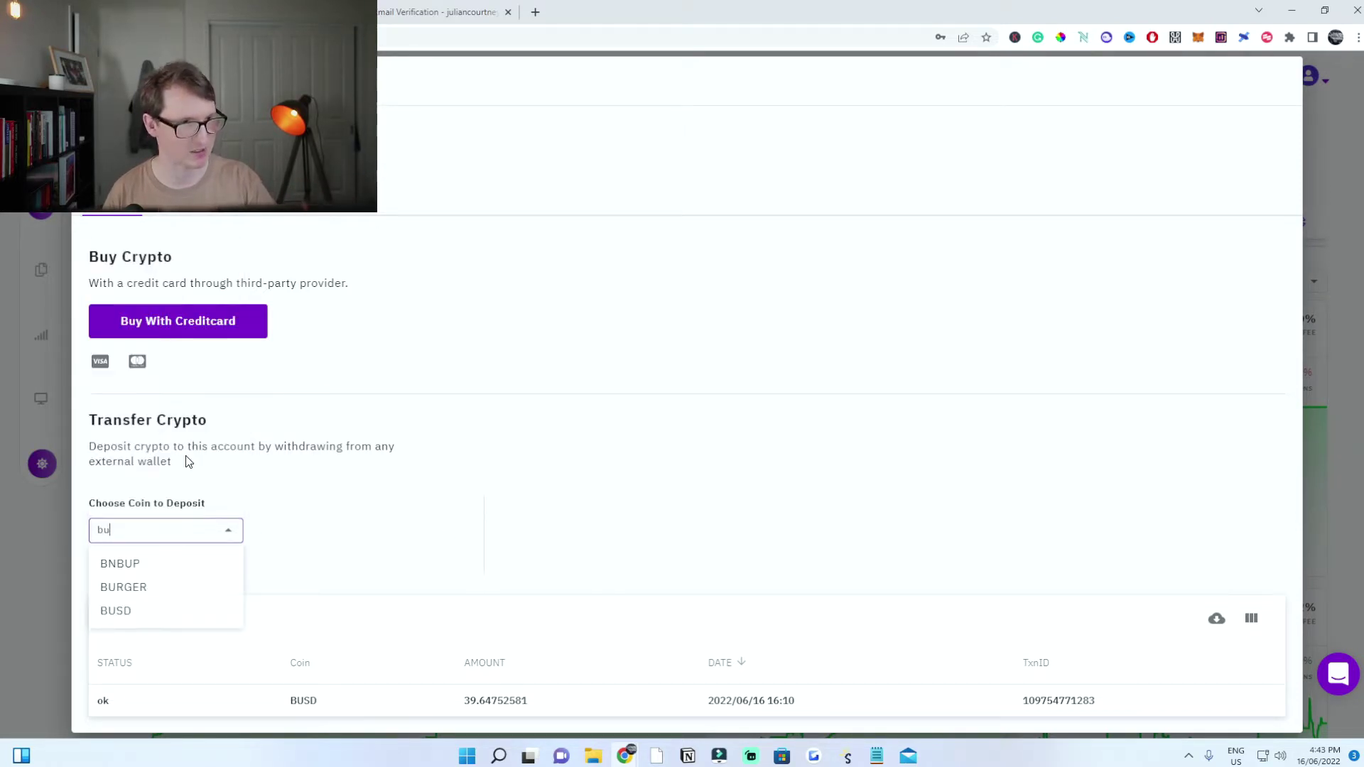
pyautogui.click(116, 611)
pyautogui.scroll(-2, 457, 428)
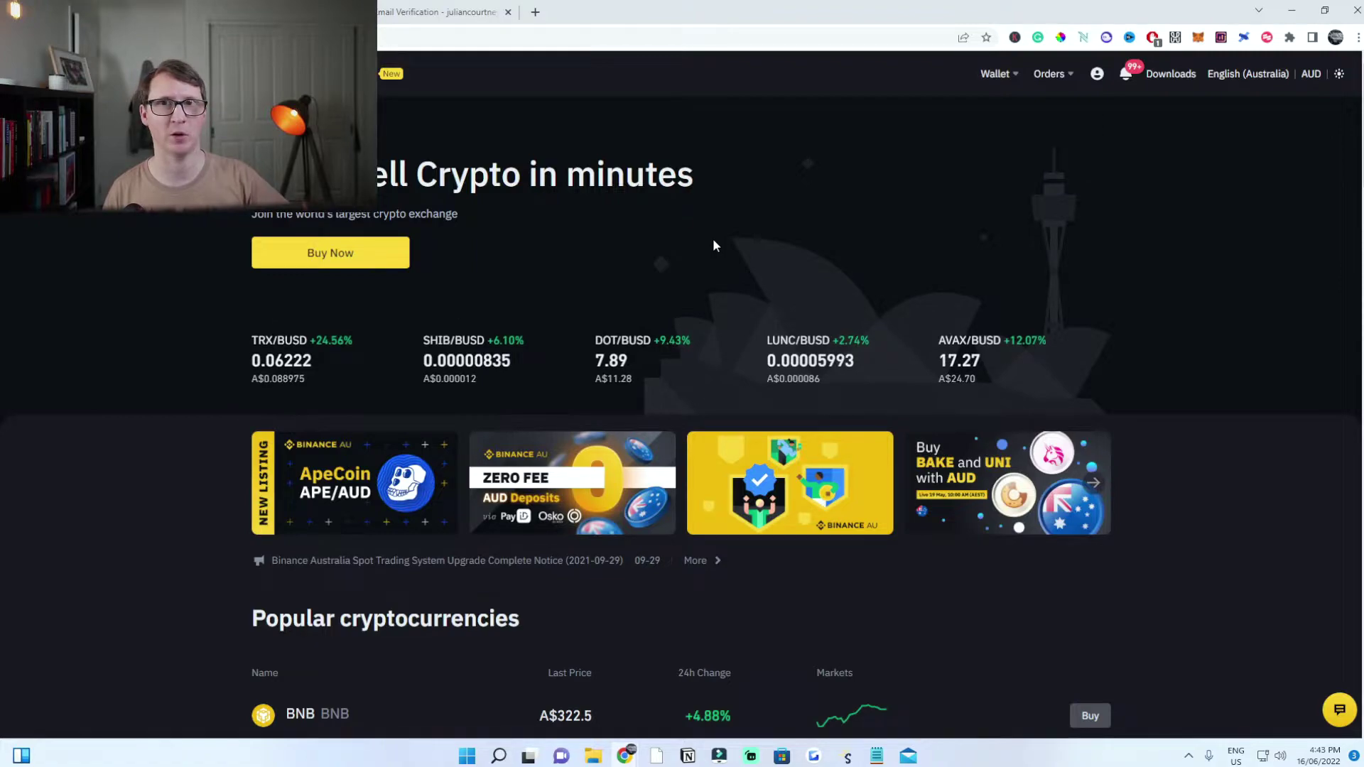
# On Binance, start a card purchase with 20 AUD as the spend amount and BUSD as the crypto to receive
pyautogui.moveTo(213, 73)
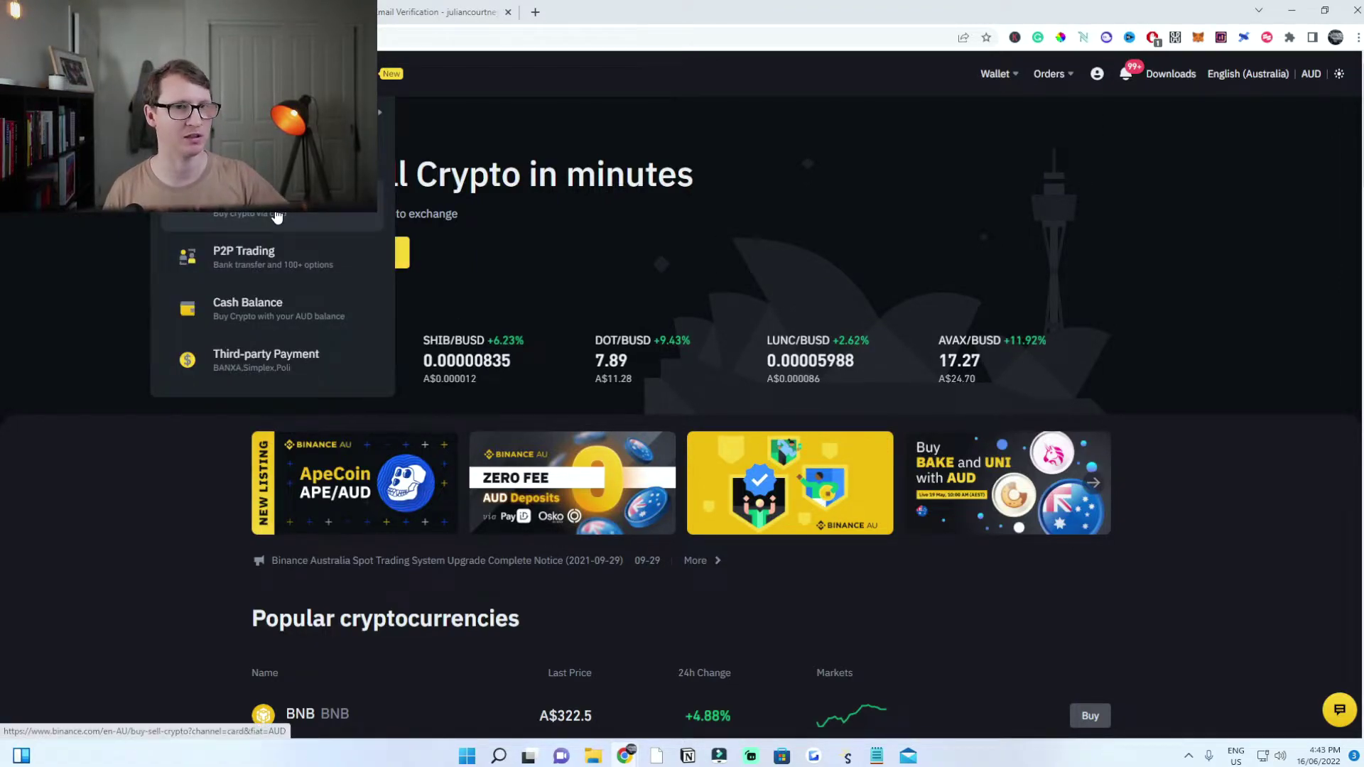
pyautogui.click(274, 214)
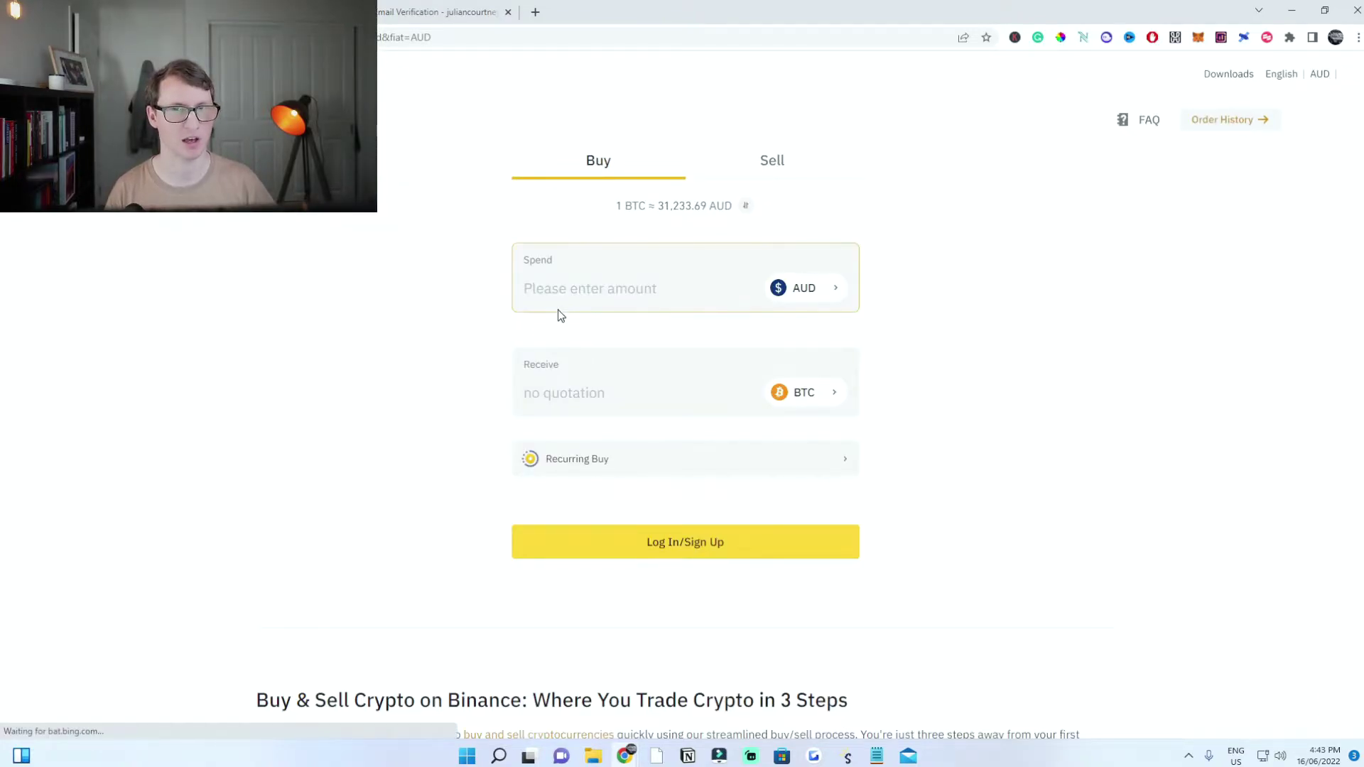
pyautogui.write('20')
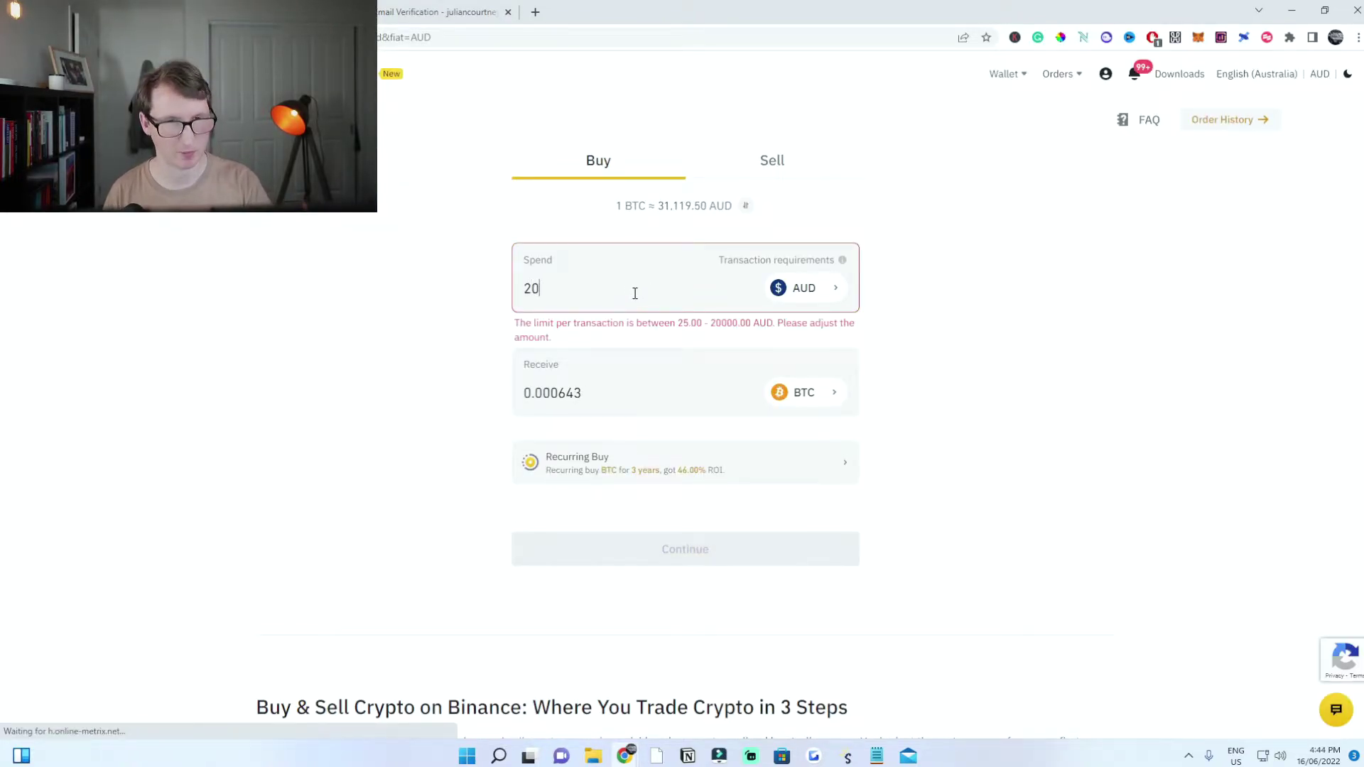
pyautogui.click(792, 392)
pyautogui.write('bu')
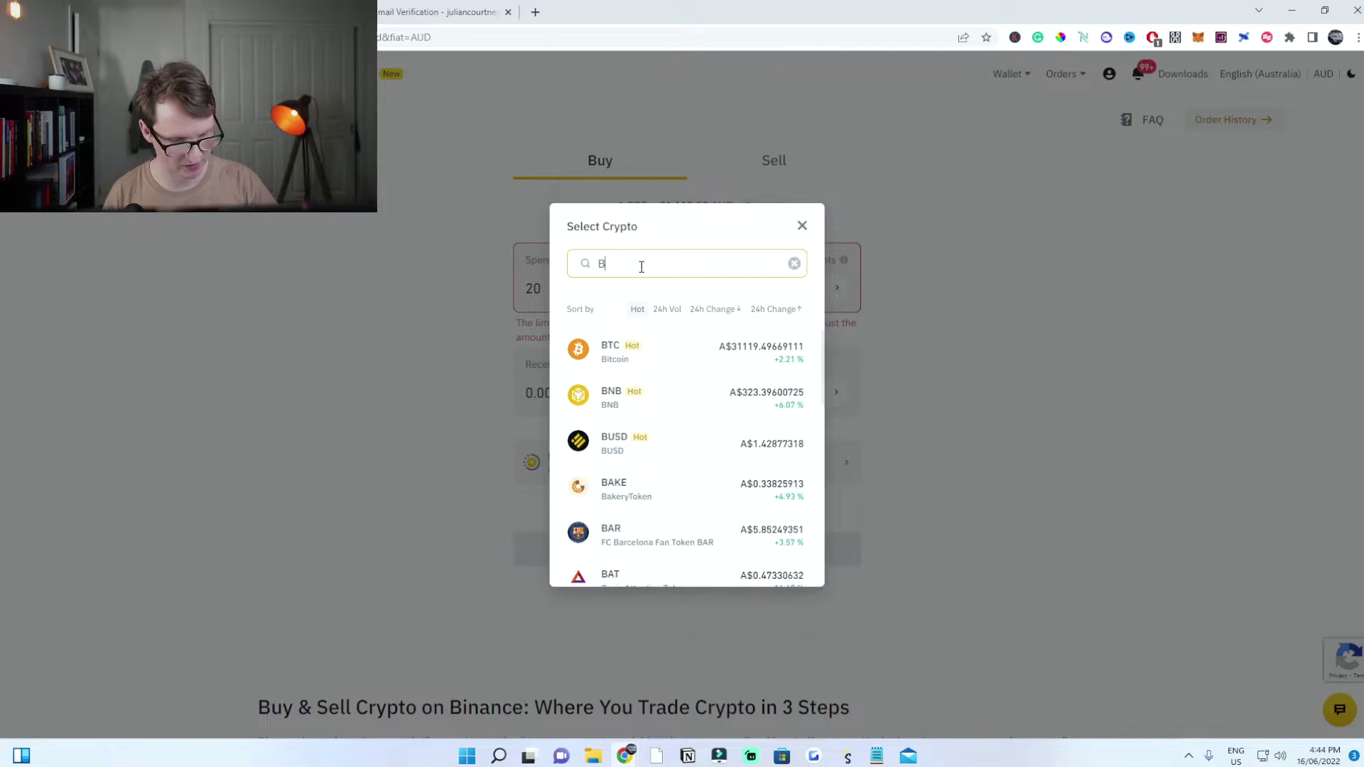
pyautogui.click(606, 361)
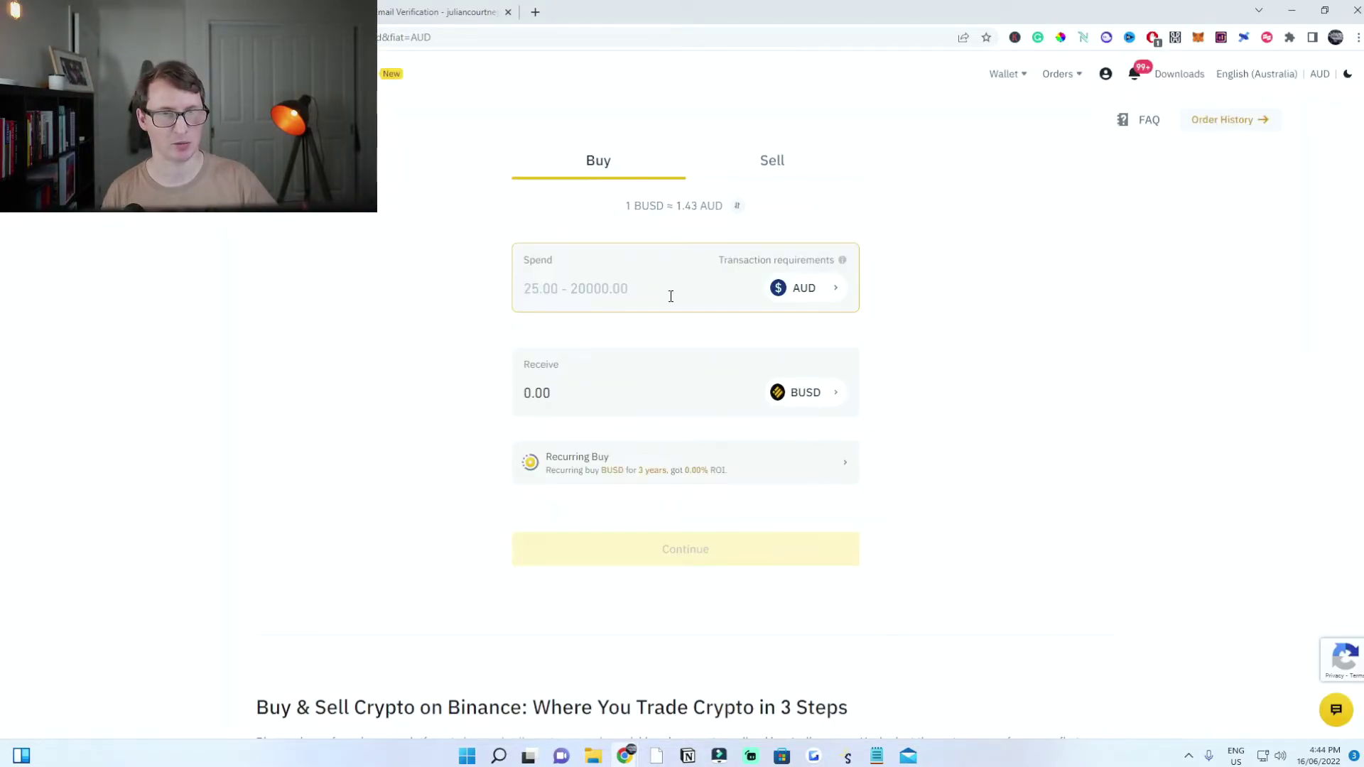
# Set the spend amount to 25 AUD for the BUSD purchase and proceed to the payment method choice
pyautogui.write('25')
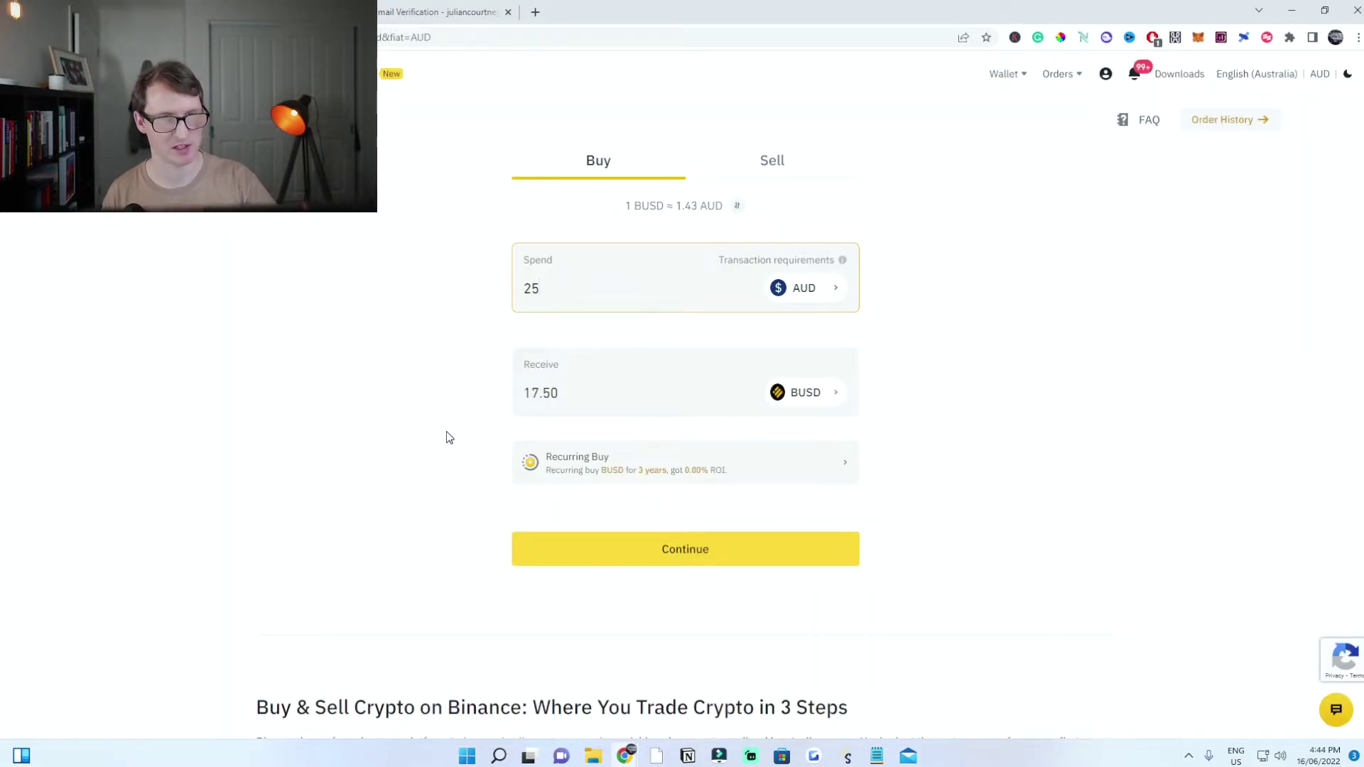
pyautogui.moveTo(578, 396); pyautogui.dragTo(409, 419)
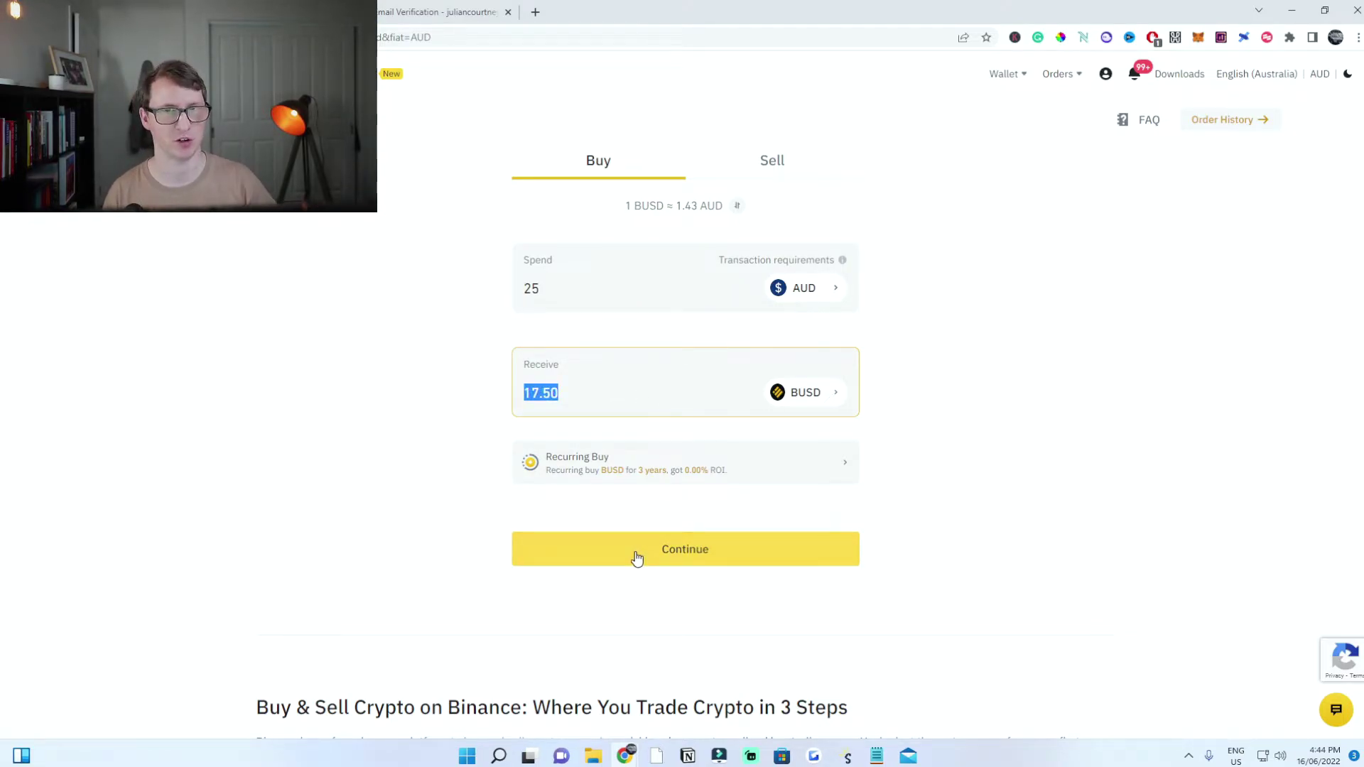
pyautogui.click(637, 559)
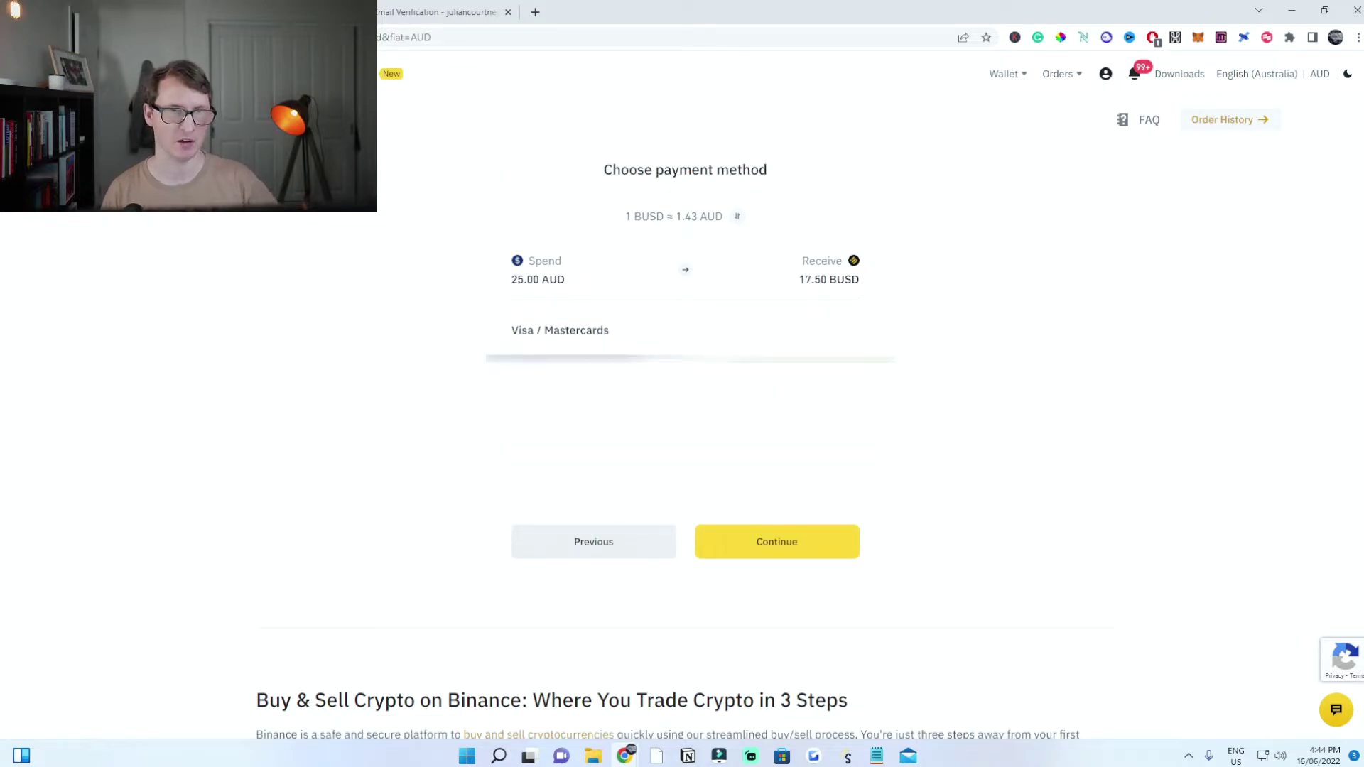
# Pay for the BUSD purchase with the saved Visa/Mastercard, entering the card's CVV for verification, and confirm the order
pyautogui.moveTo(520, 330); pyautogui.dragTo(682, 362)
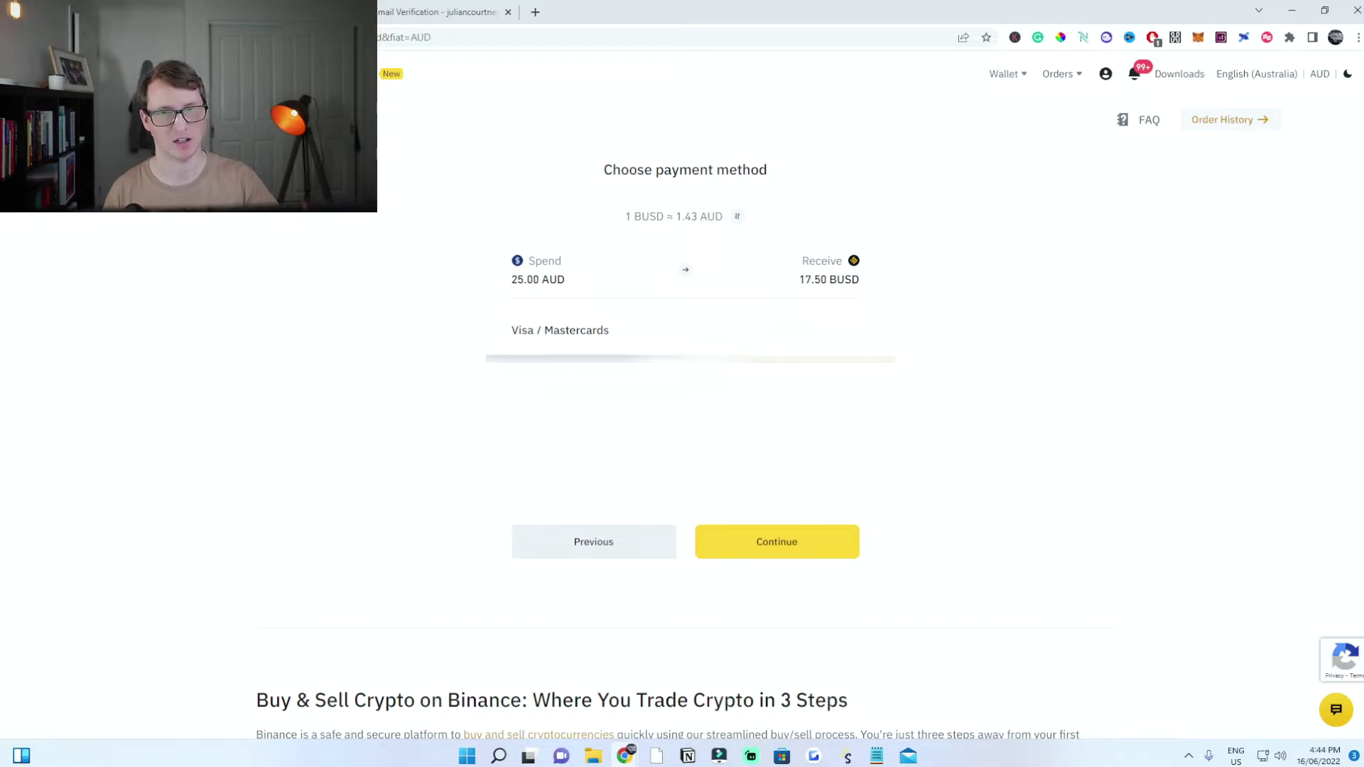
pyautogui.click(757, 538)
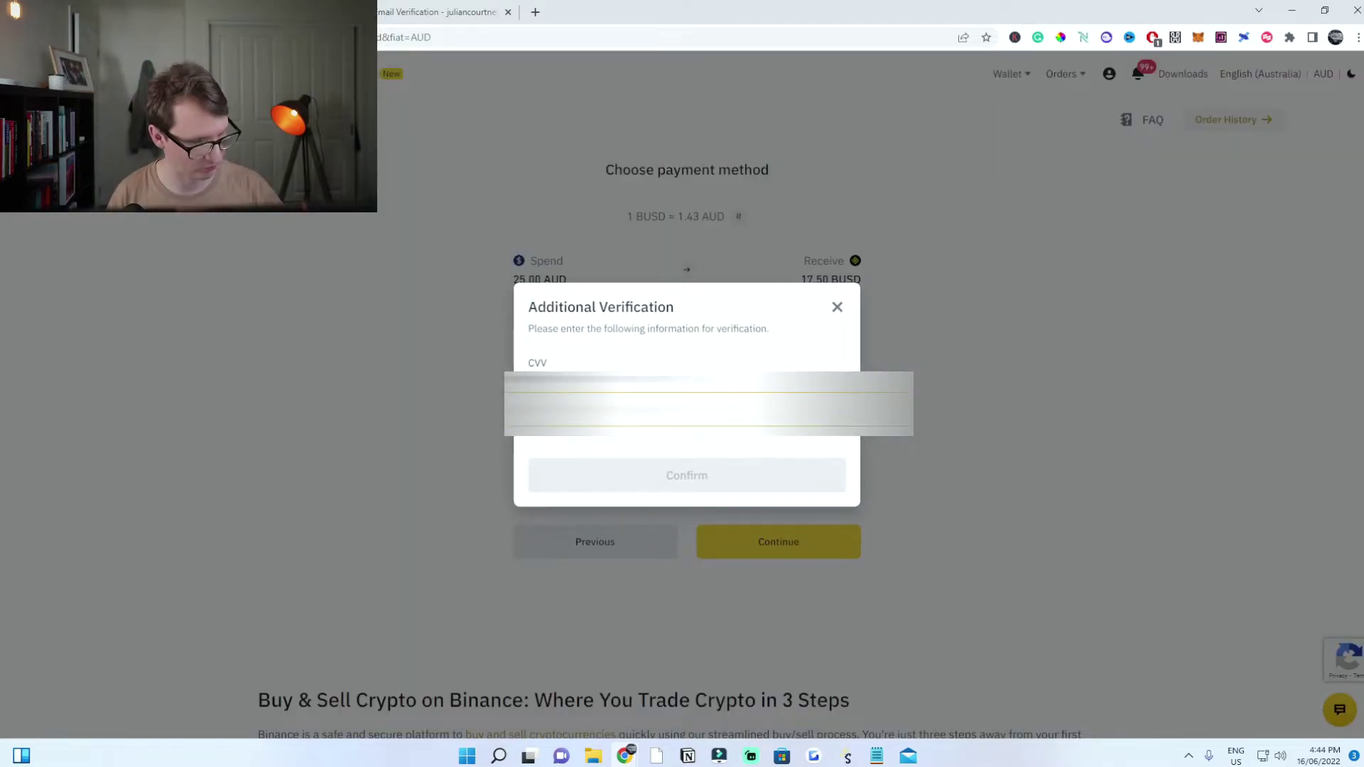
pyautogui.click(655, 490)
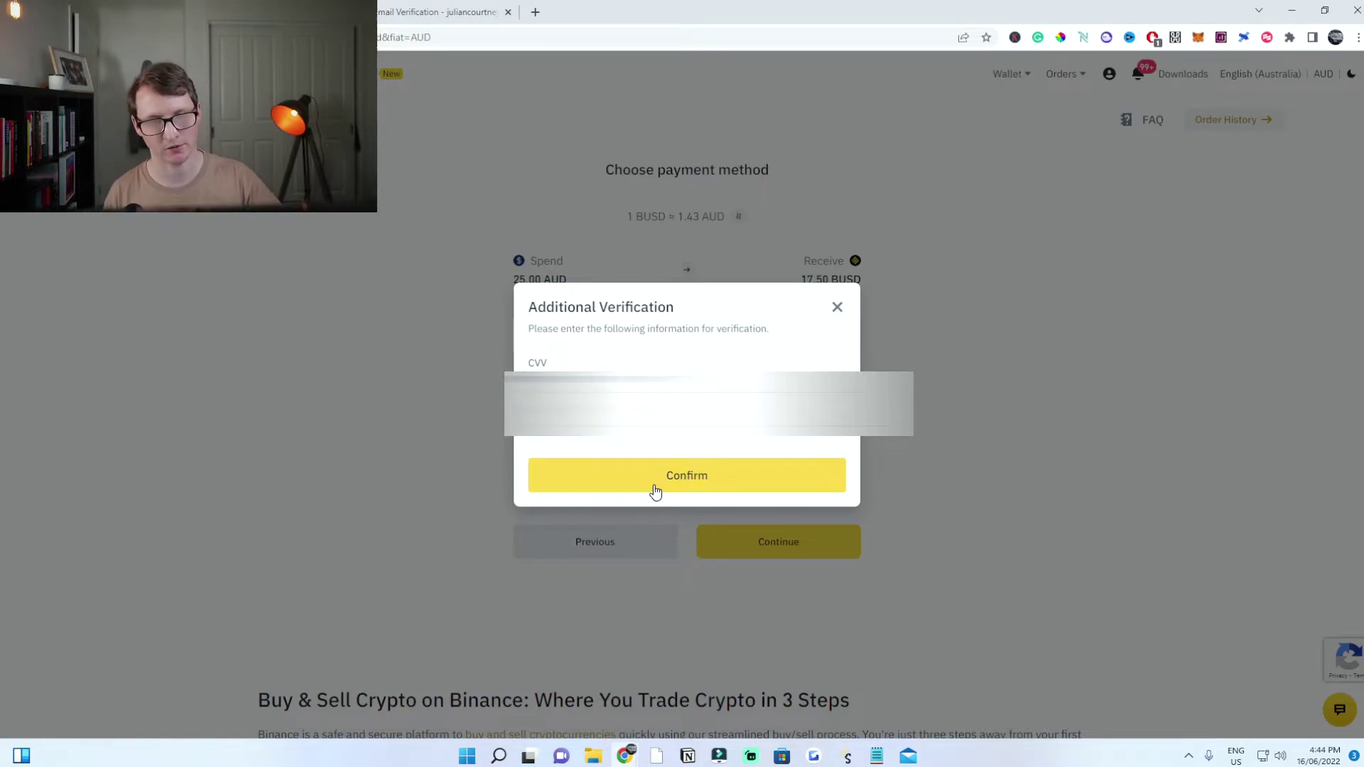
pyautogui.click(790, 548)
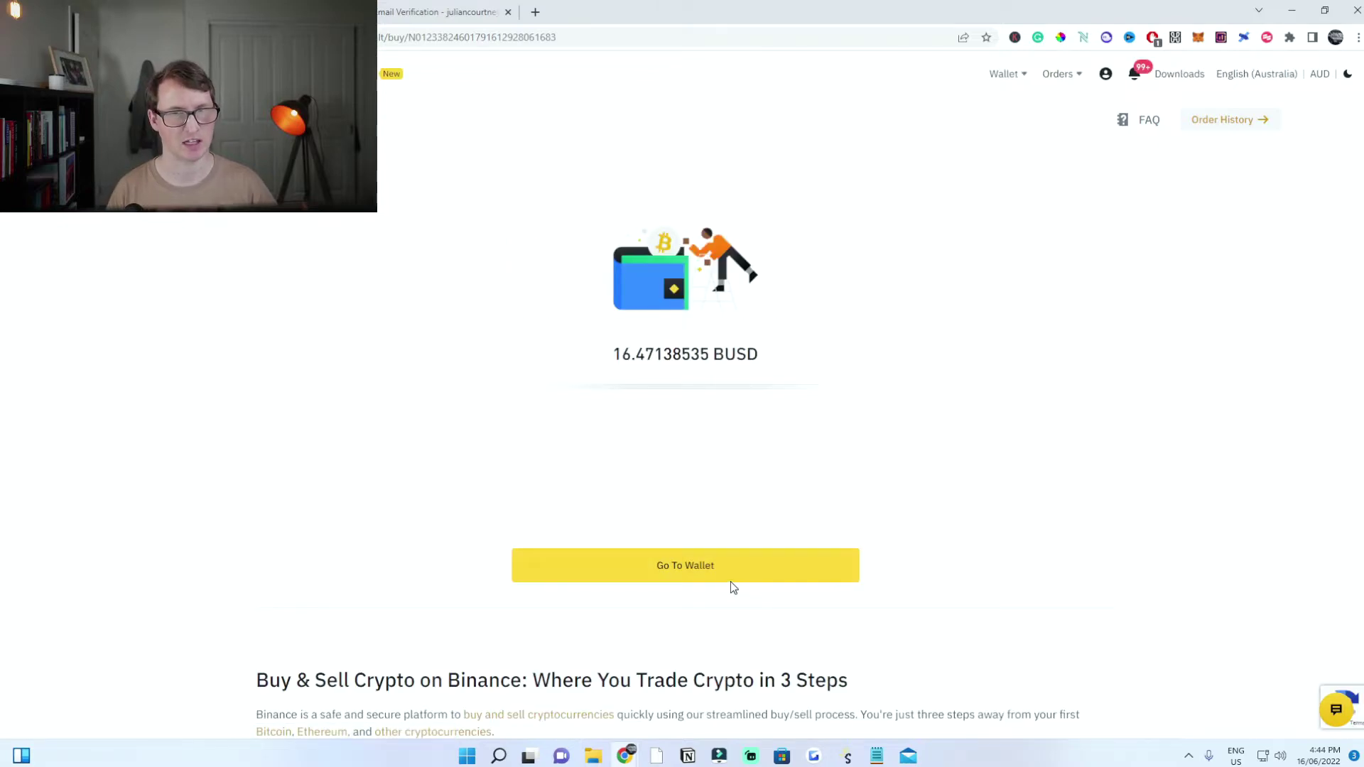
# Check the purchased BUSD amount, and open the Fiat and Spot wallet to locate the BUSD balance
pyautogui.moveTo(616, 353); pyautogui.dragTo(761, 355)
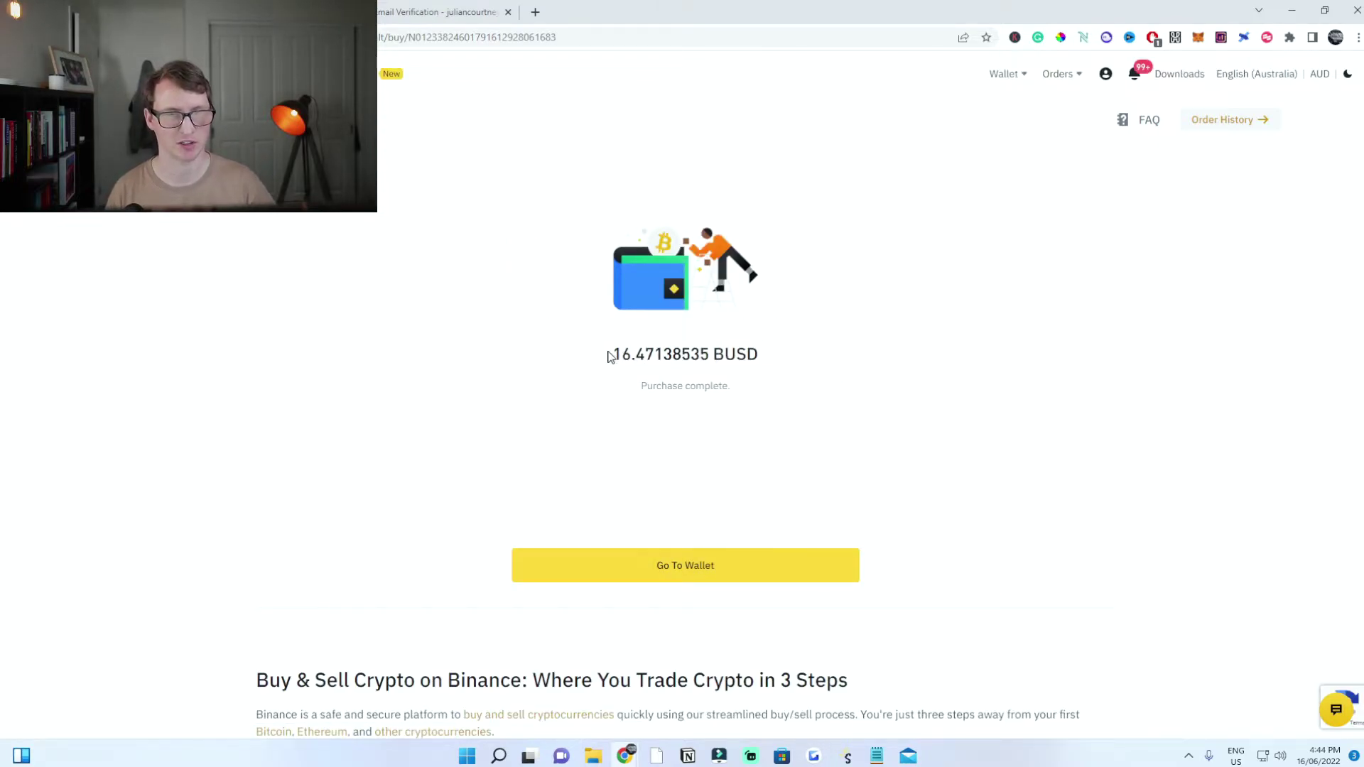
pyautogui.moveTo(607, 357); pyautogui.dragTo(777, 366)
pyautogui.click(815, 384)
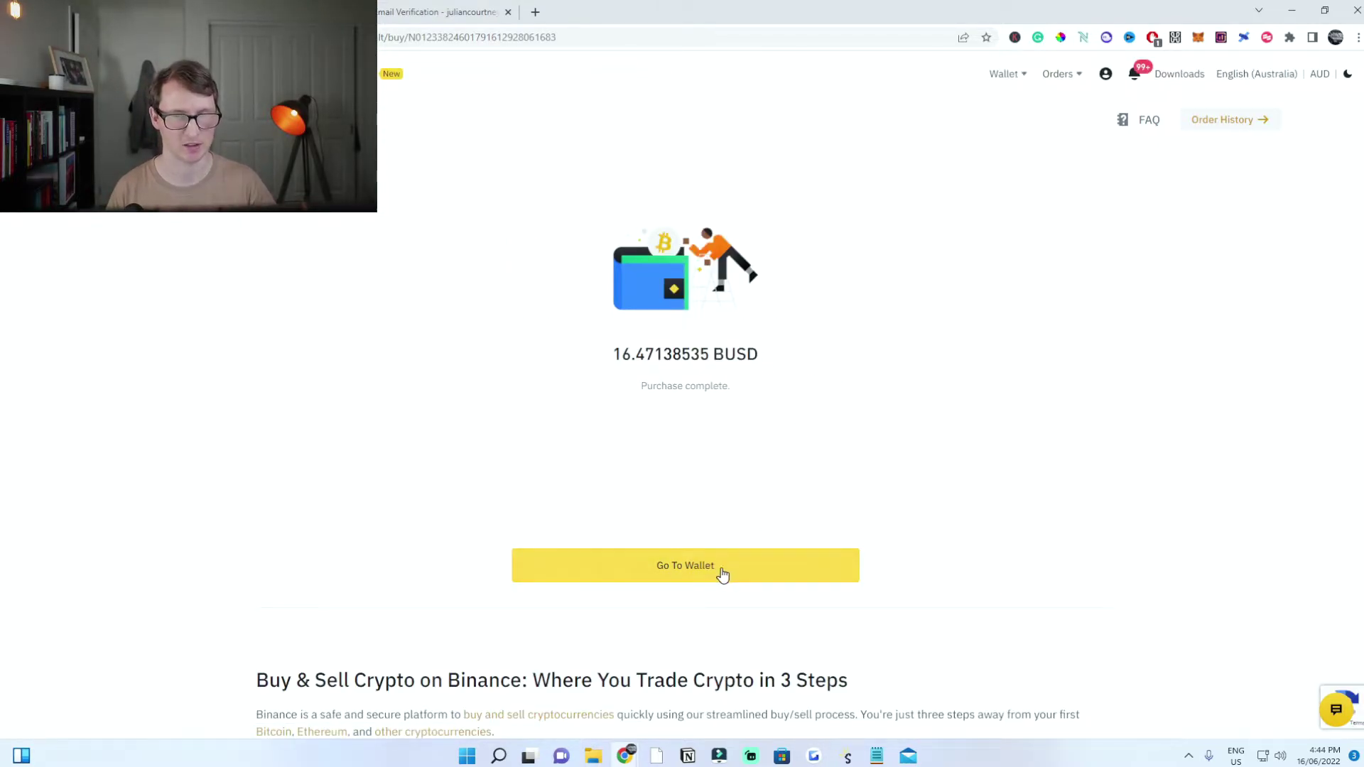
pyautogui.moveTo(1026, 87)
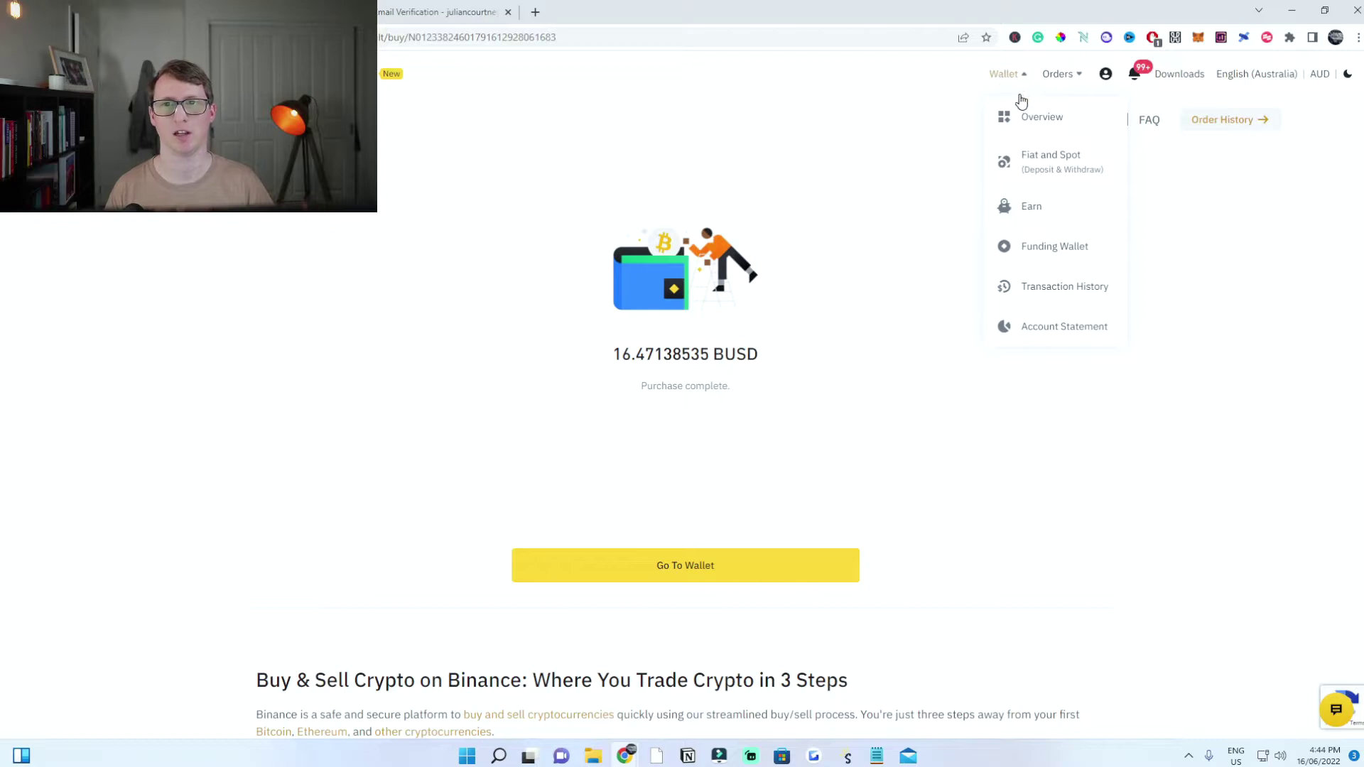
pyautogui.click(1055, 167)
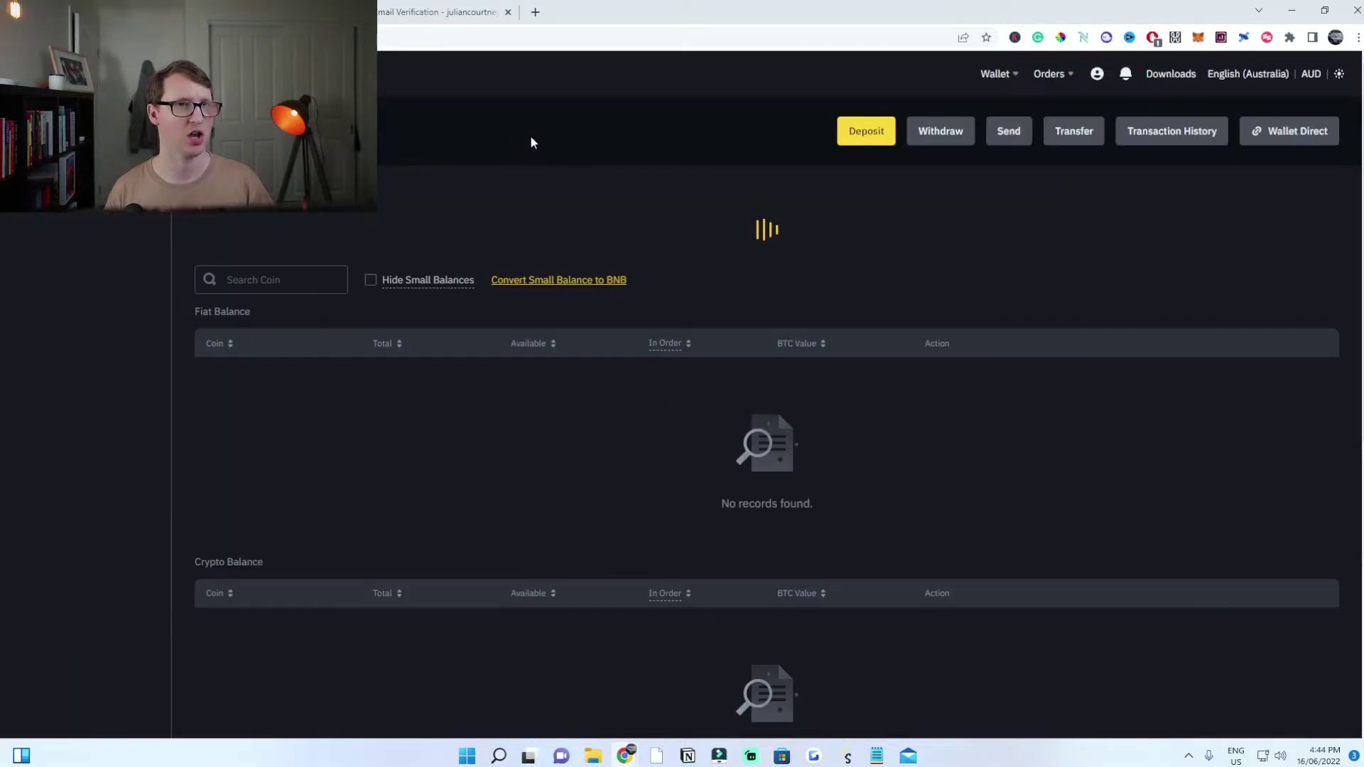
pyautogui.scroll(-3, 411, 275)
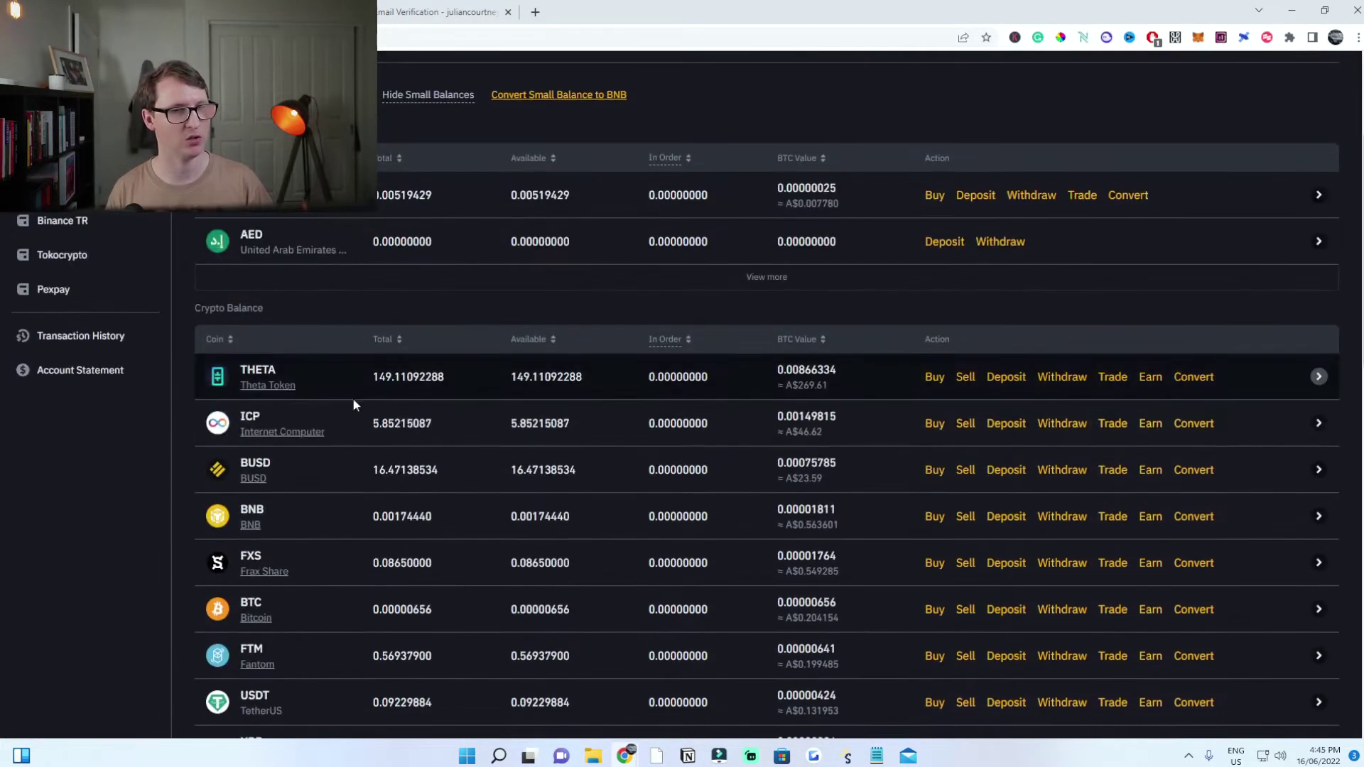
pyautogui.moveTo(233, 467); pyautogui.dragTo(824, 470)
# Filter the wallet's coins by "busd" and open the withdrawal form for BUSD
pyautogui.click(291, 201)
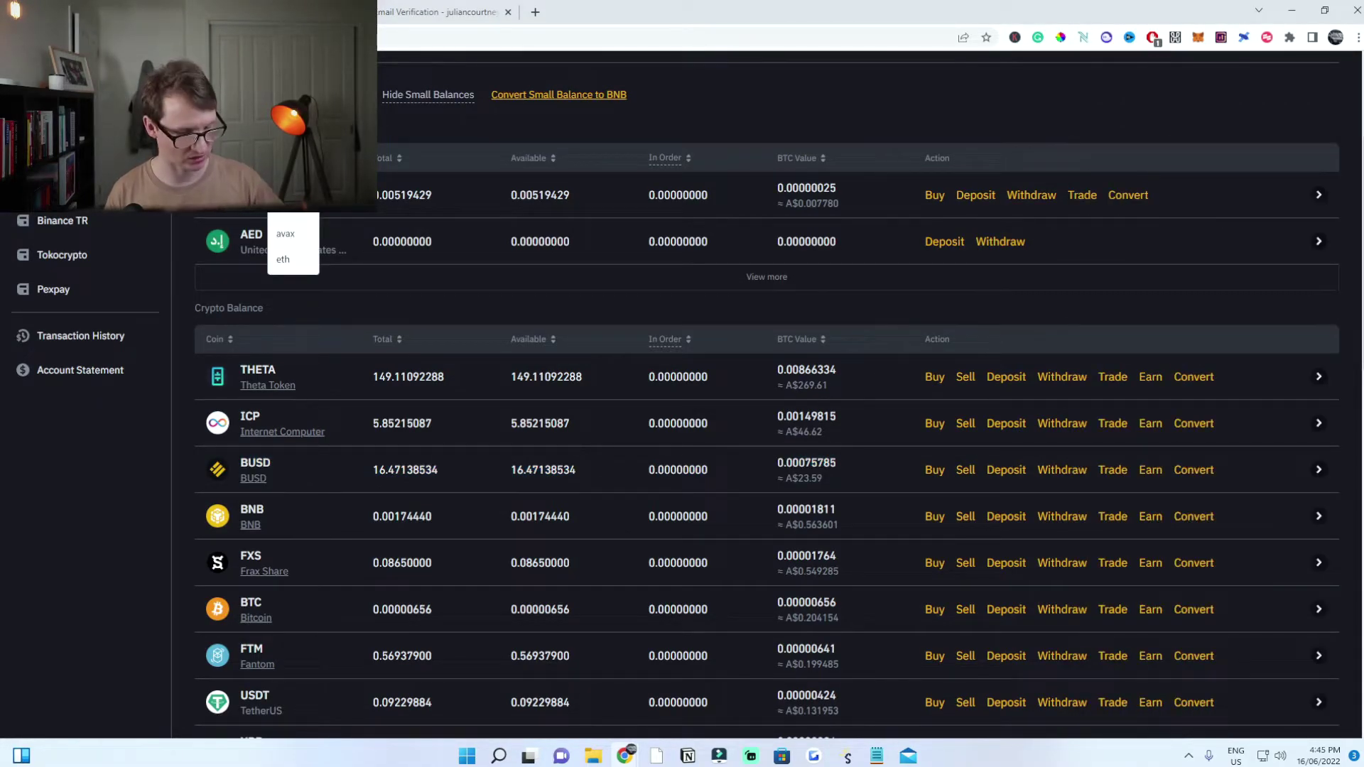
pyautogui.scroll(2, 291, 200)
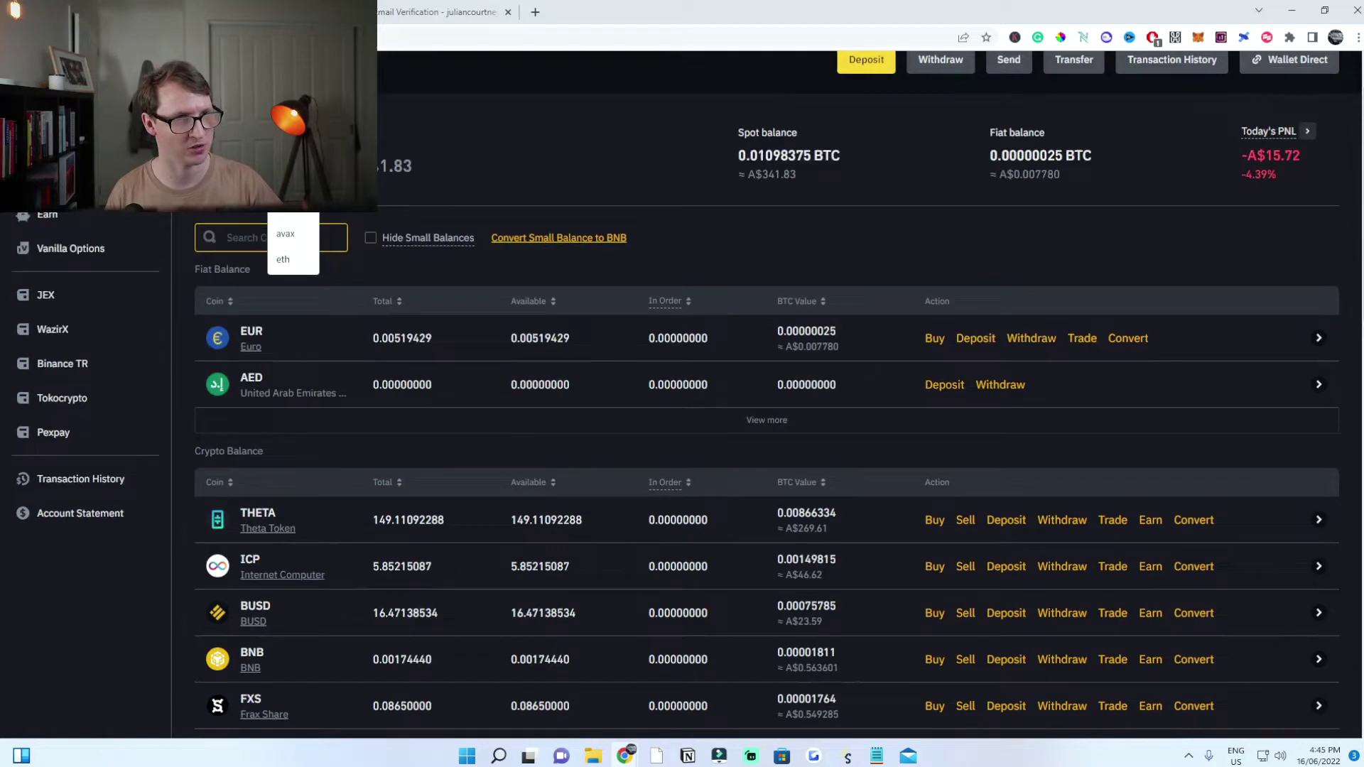
pyautogui.write('busd')
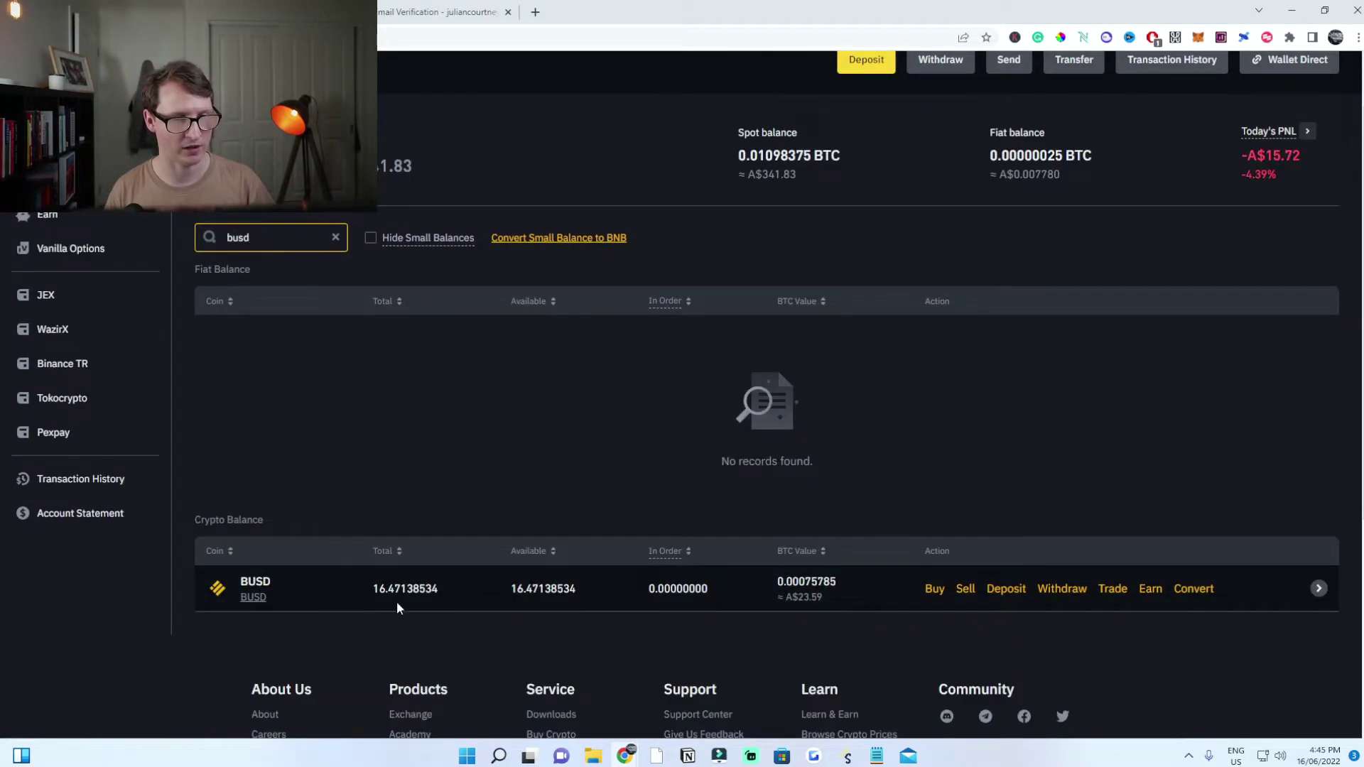
pyautogui.moveTo(783, 597); pyautogui.dragTo(828, 599)
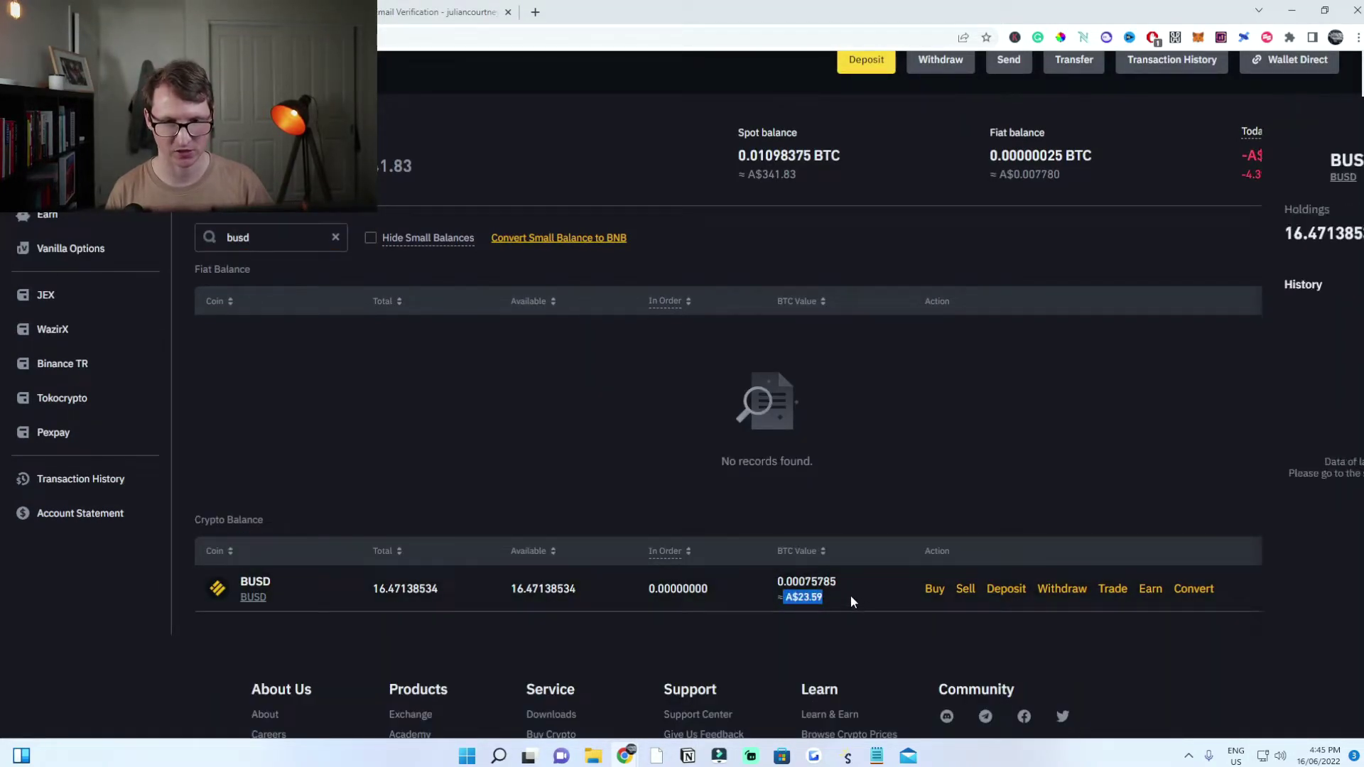
pyautogui.click(838, 597)
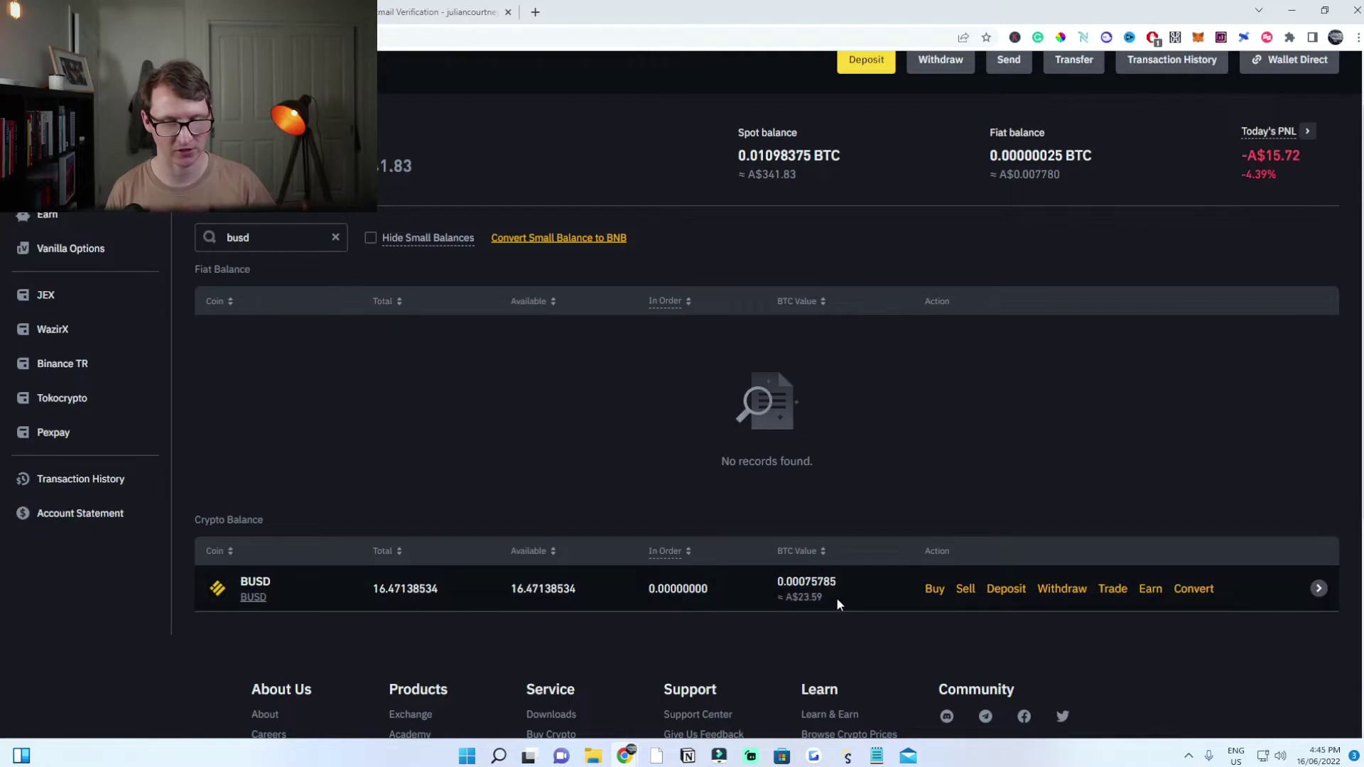
pyautogui.click(1062, 589)
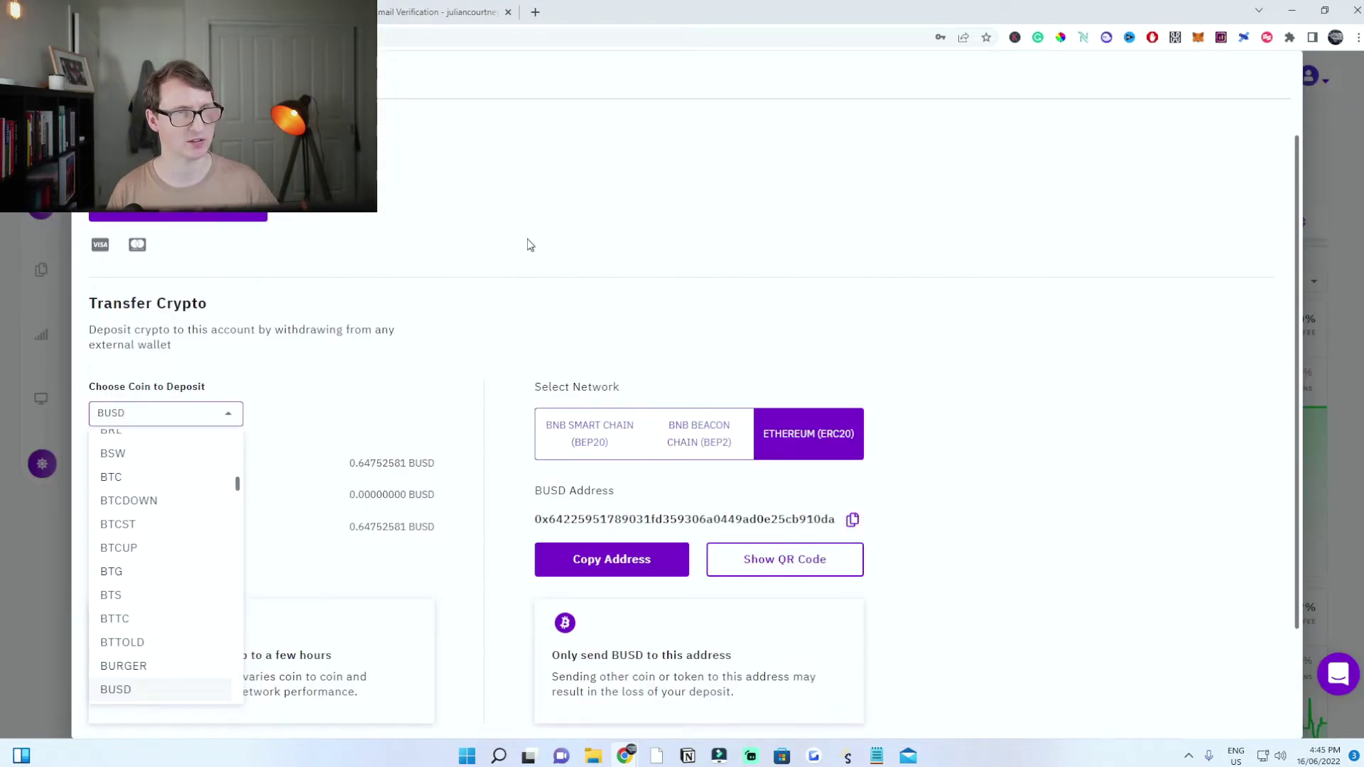
# On Zignaly, select BNB Smart Chain (BEP20) as the BUSD deposit network and copy the deposit address
pyautogui.click(319, 392)
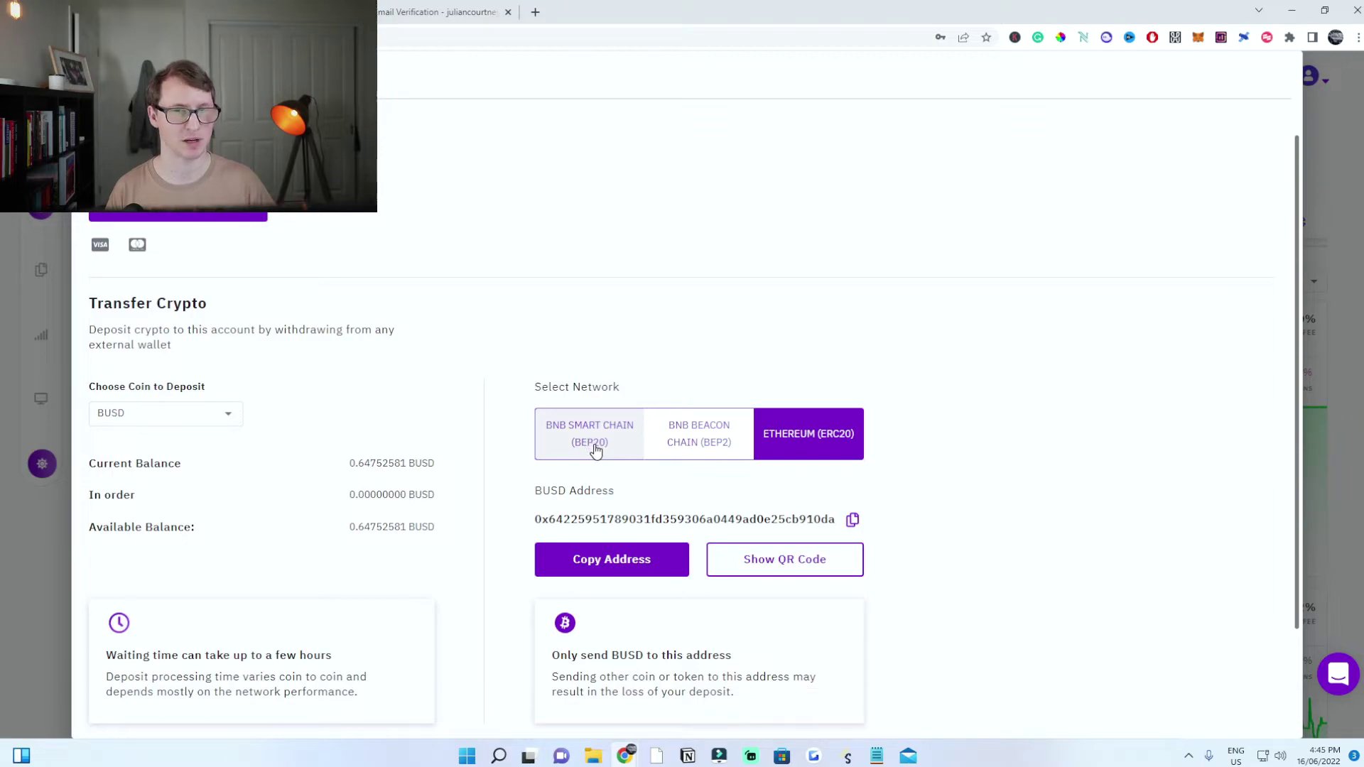
pyautogui.click(594, 450)
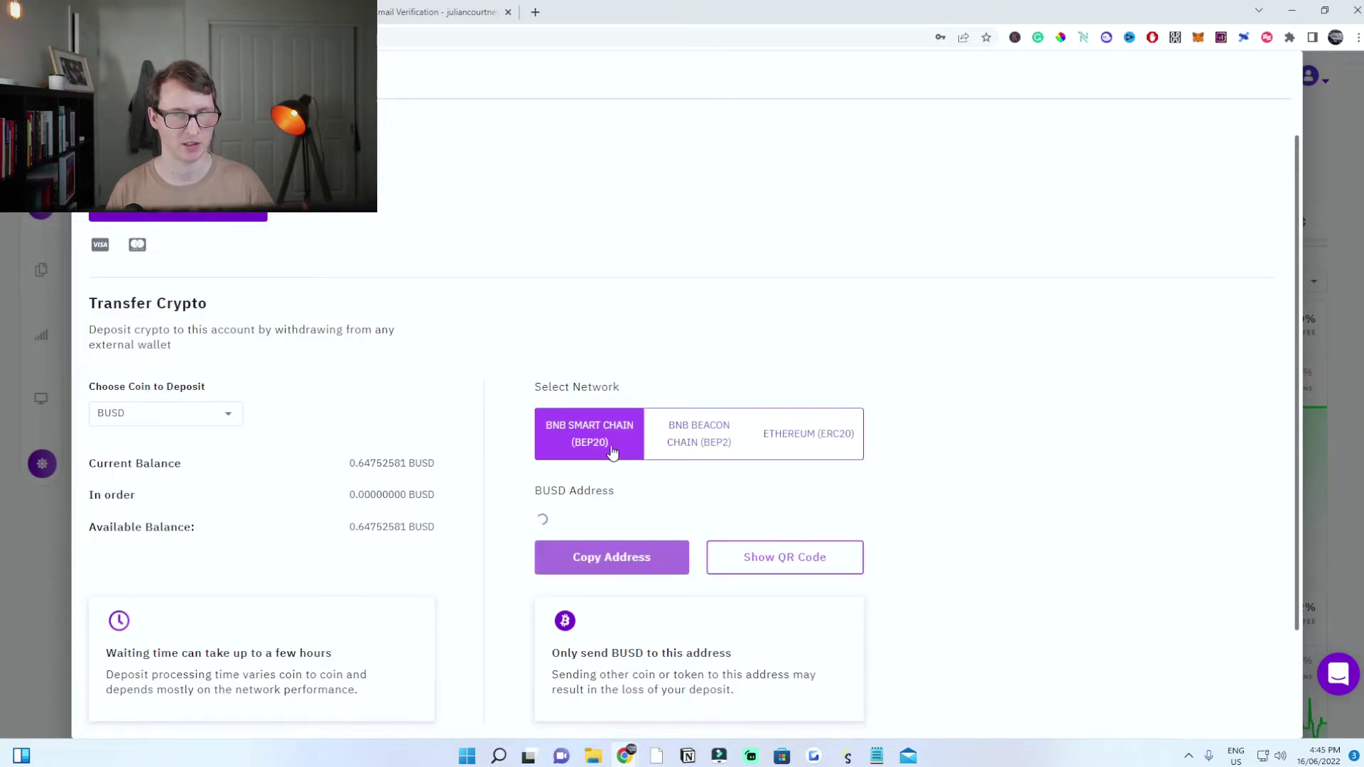
pyautogui.click(853, 520)
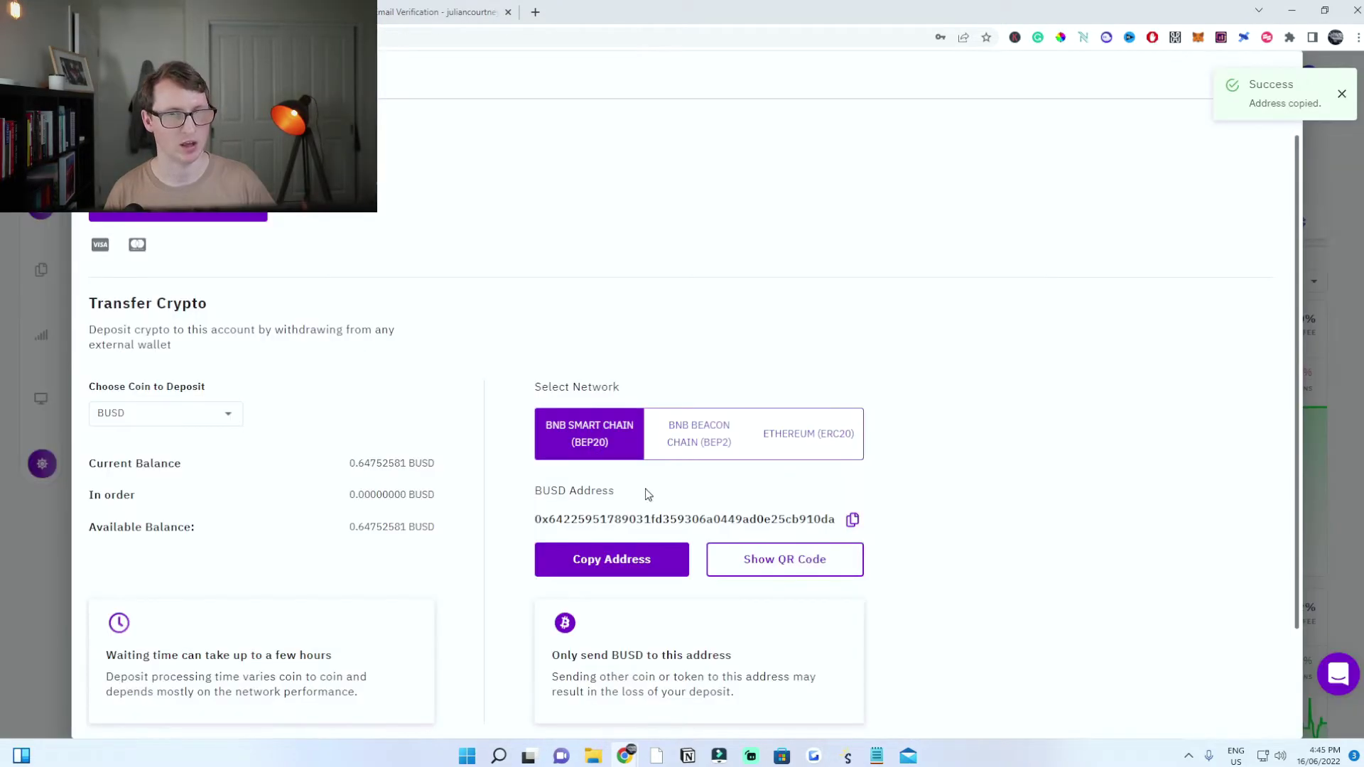
pyautogui.scroll(-1, 856, 452)
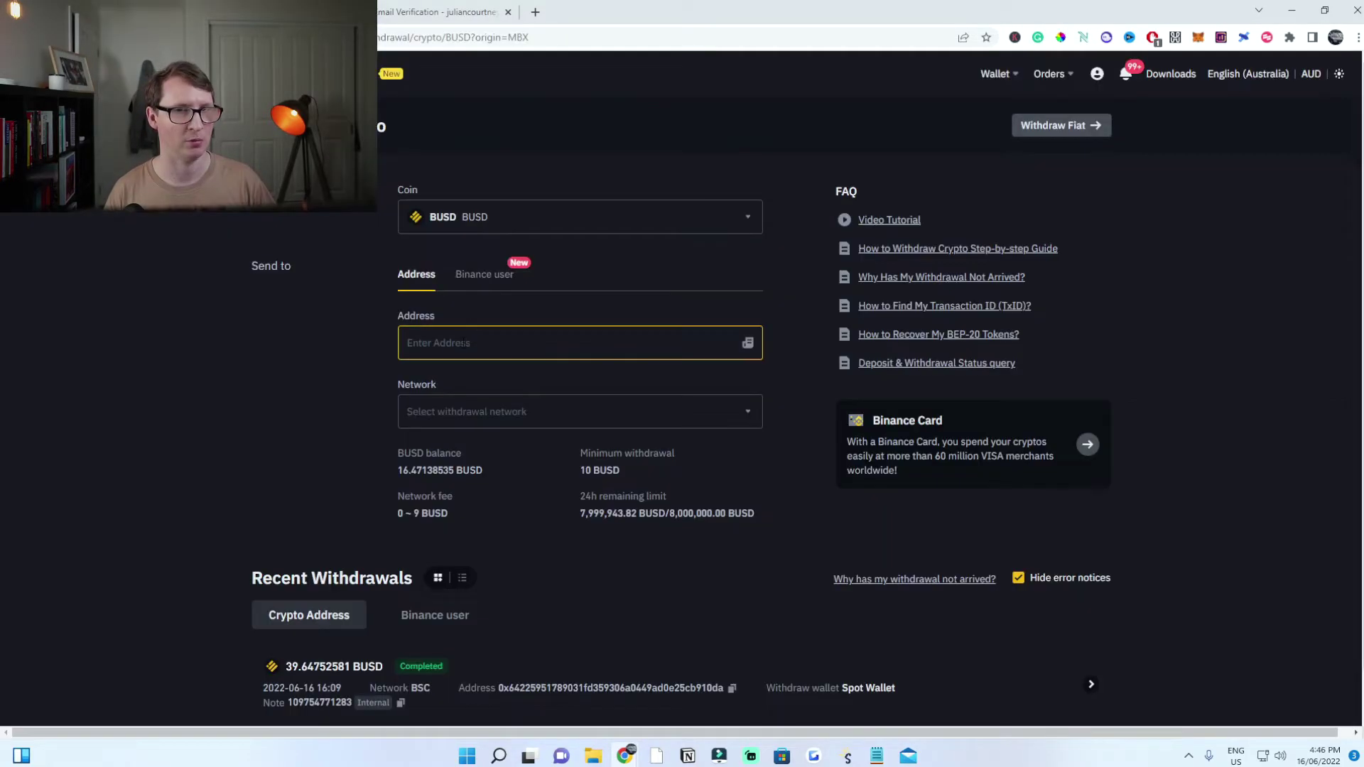
# On Binance, paste the copied deposit address as the BUSD withdrawal address and select the BSC BNB Smart Chain (BEP20) network, confirming it is supported
pyautogui.rightClick(462, 340)
pyautogui.click(522, 455)
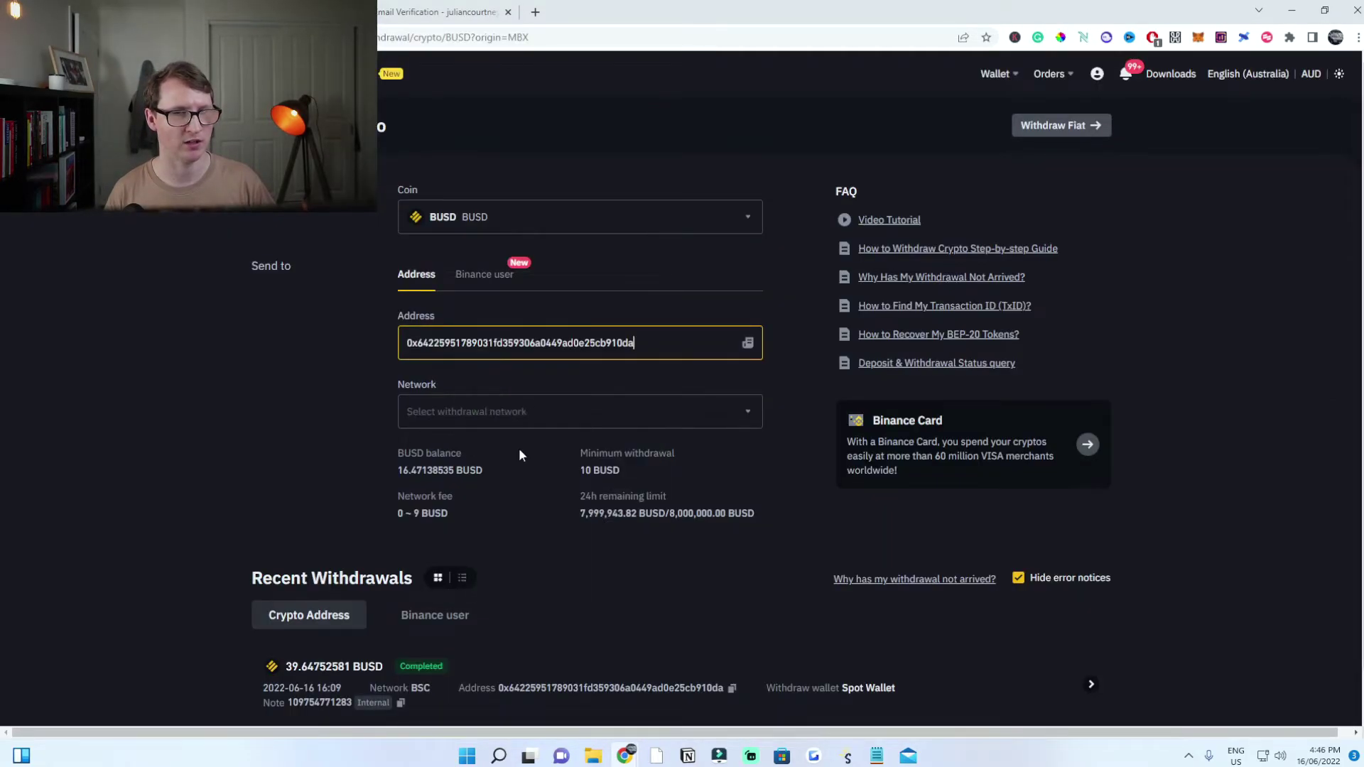
pyautogui.click(522, 456)
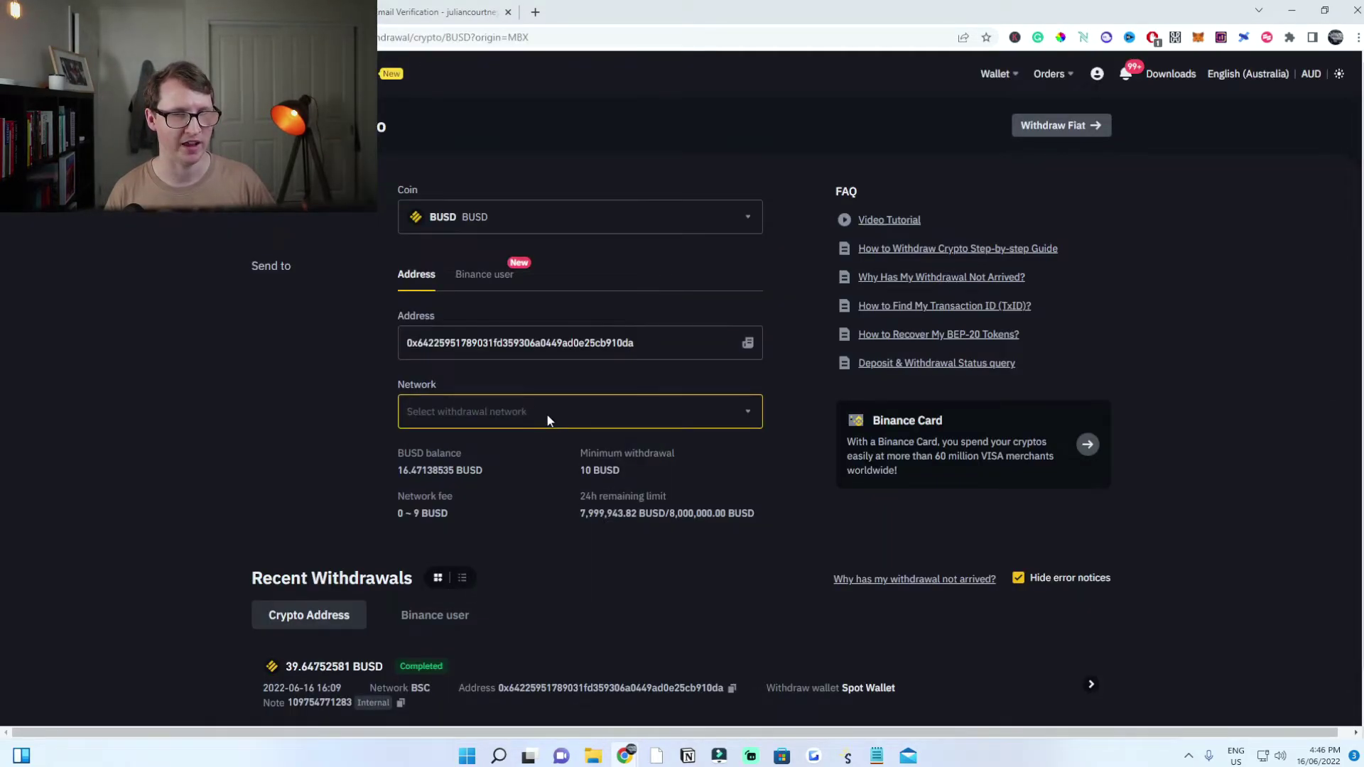
pyautogui.click(481, 410)
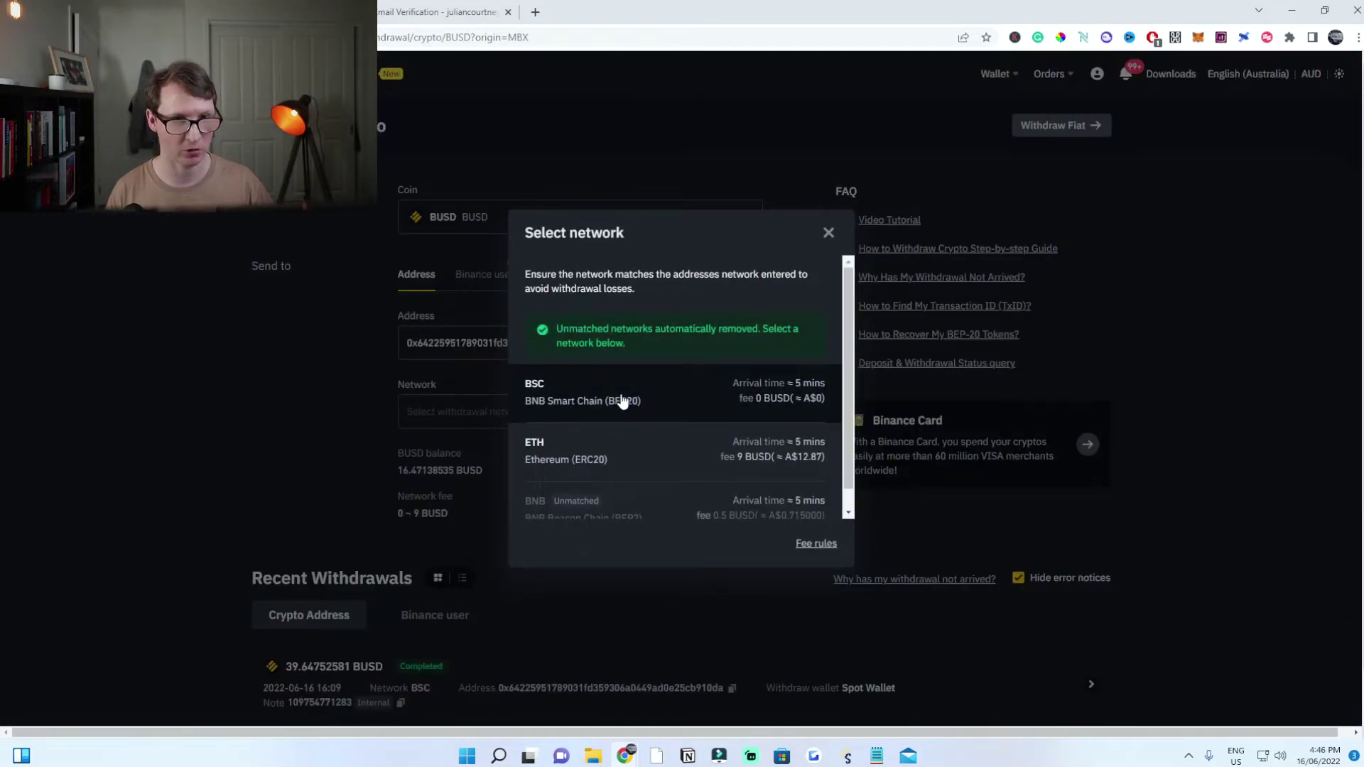
pyautogui.click(583, 395)
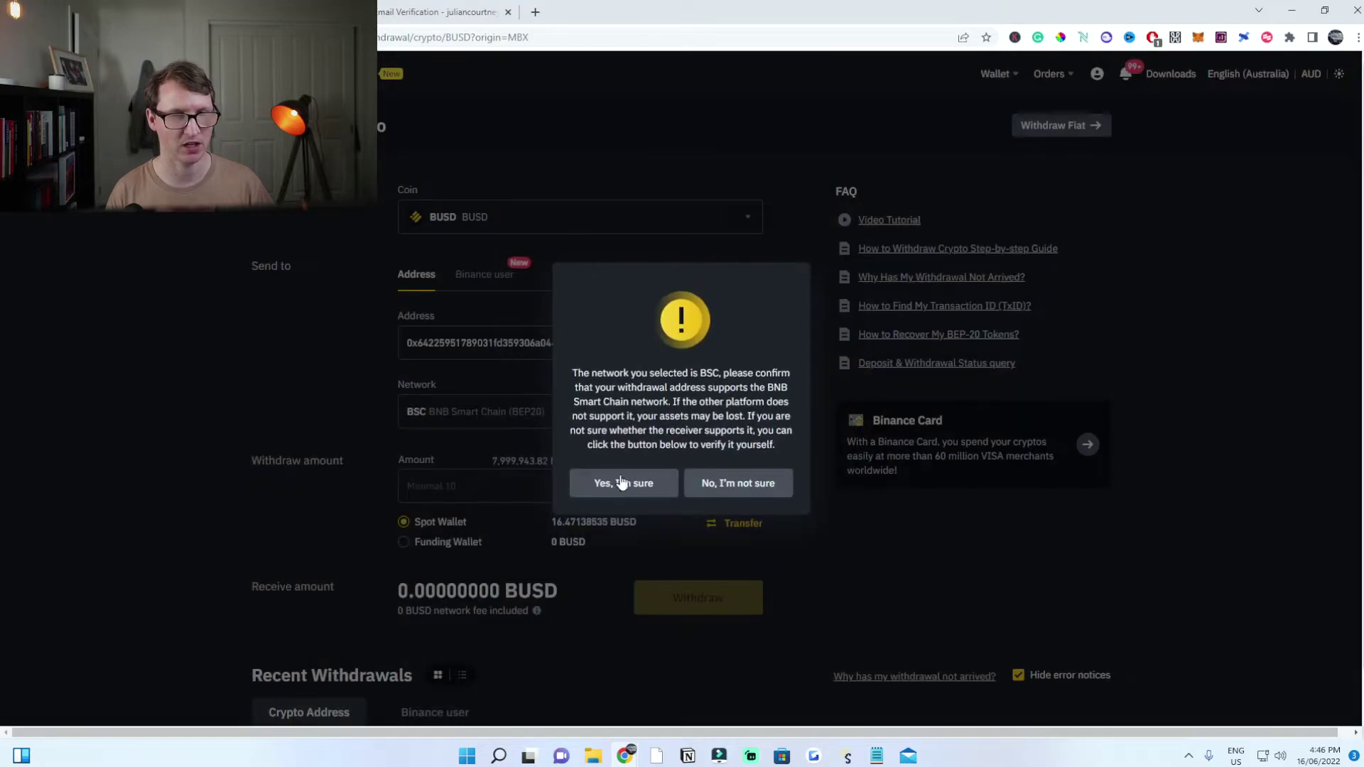
pyautogui.click(622, 481)
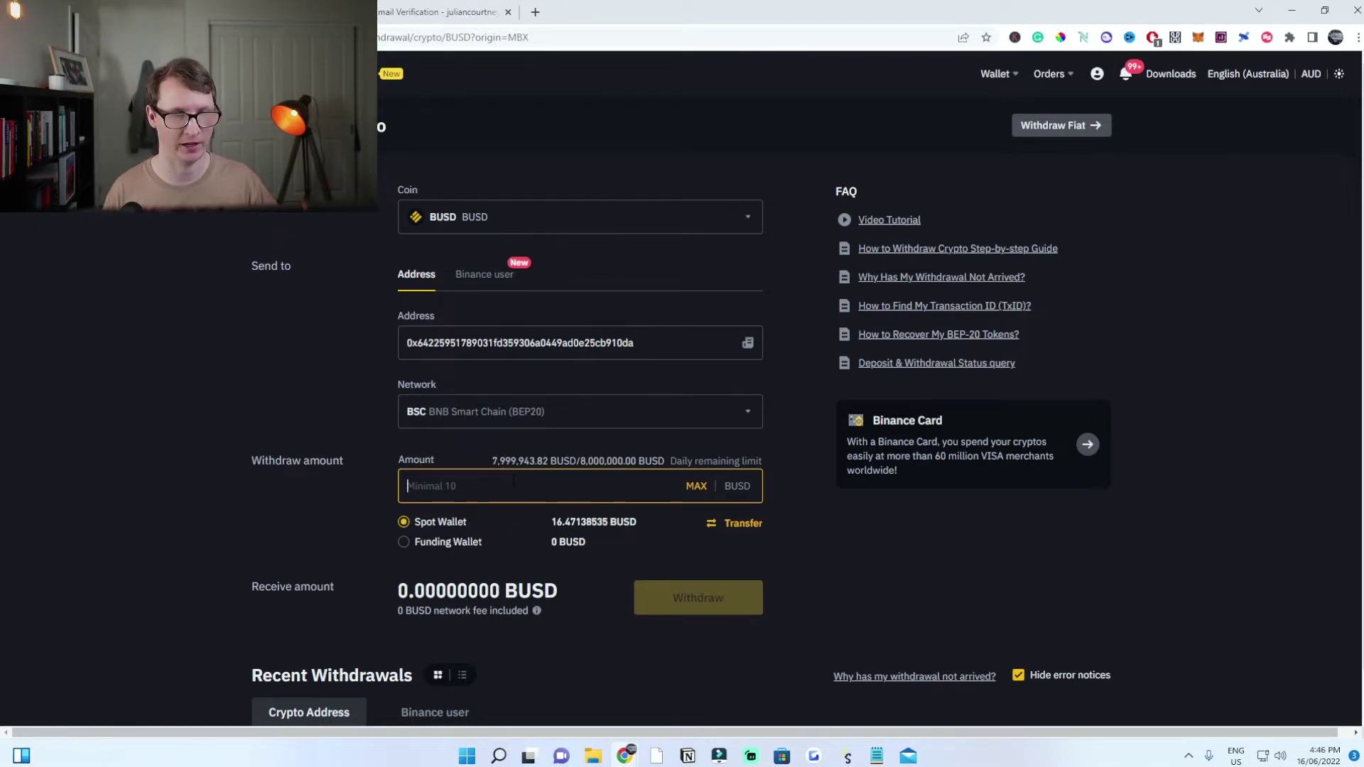
# Set the withdrawal amount to the maximum of 16.47138535 BUSD from the Spot Wallet and confirm the withdrawal details
pyautogui.click(694, 491)
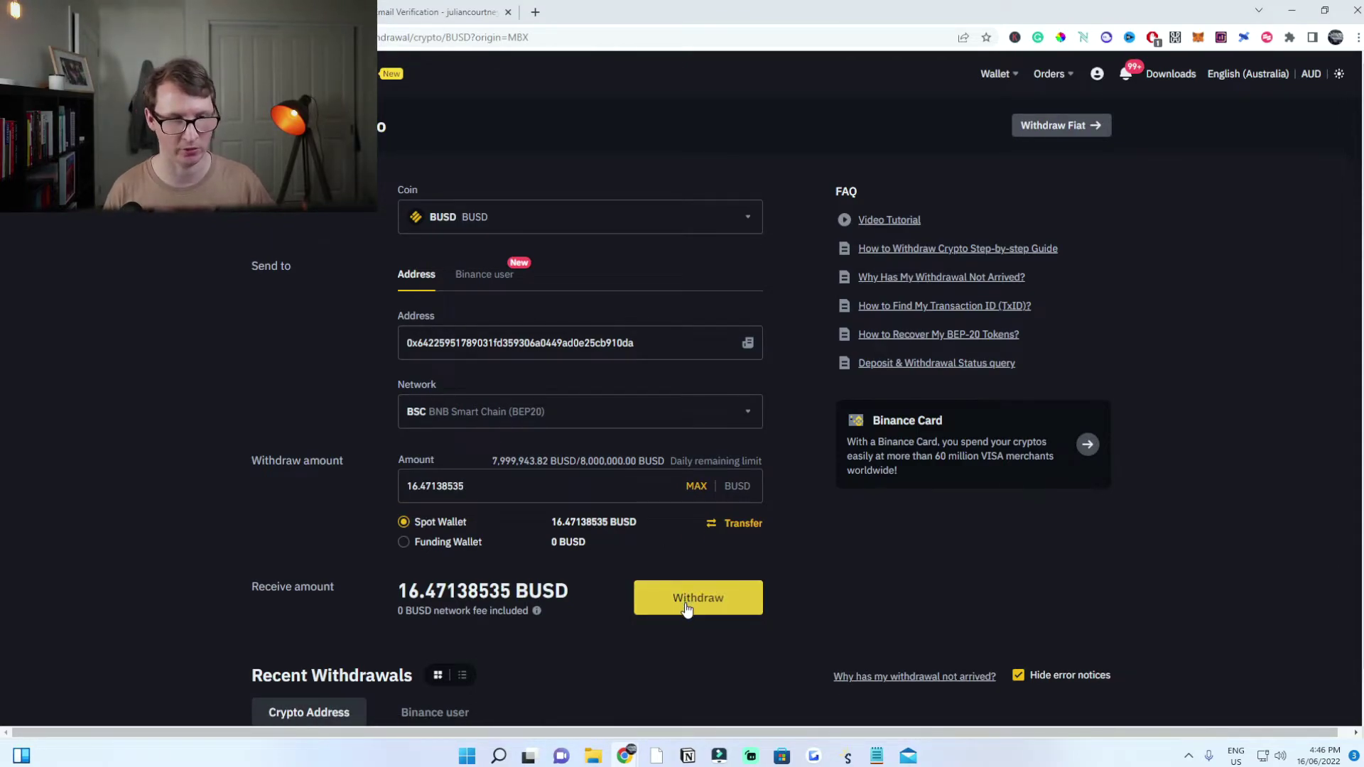
pyautogui.click(686, 609)
pyautogui.click(703, 483)
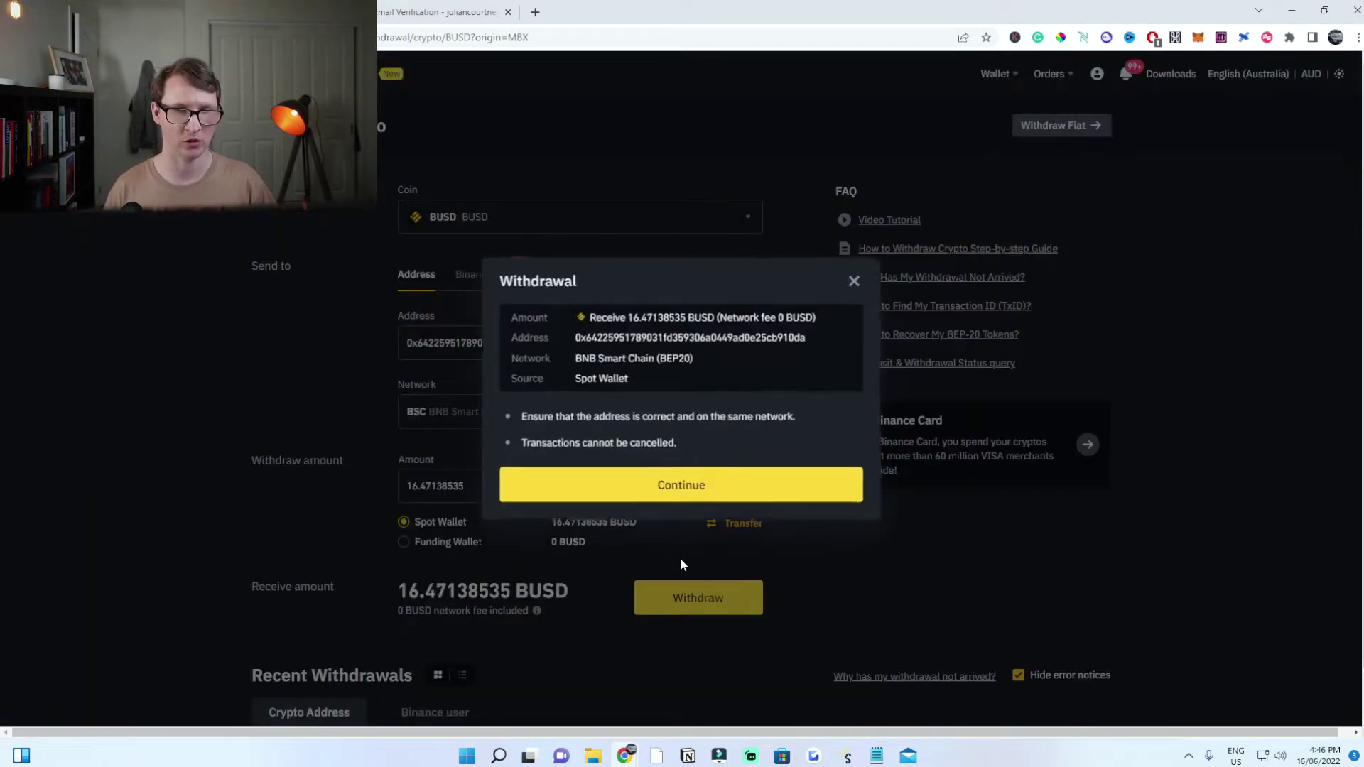
pyautogui.click(654, 498)
# Enter the email verification code and the authenticator code, submit the withdrawal request and complete it
pyautogui.click(671, 463)
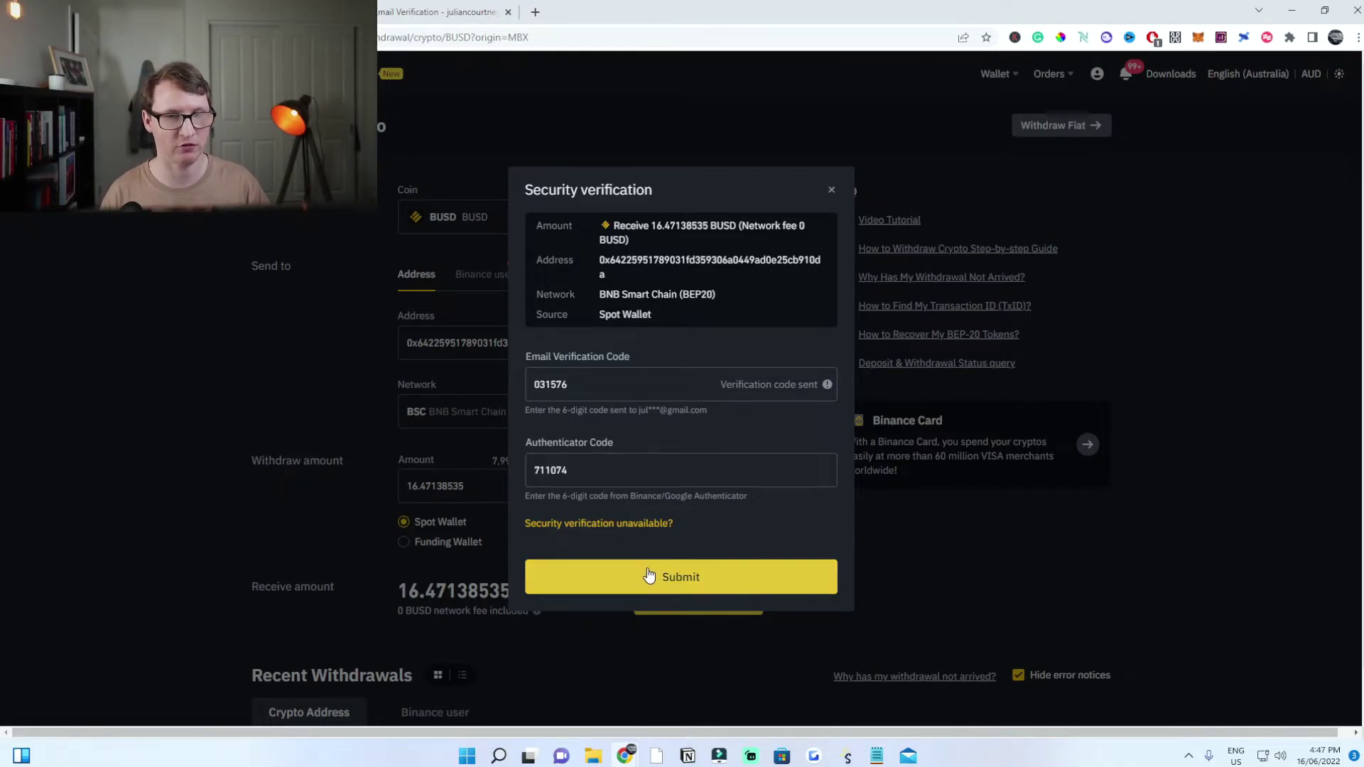
pyautogui.click(657, 580)
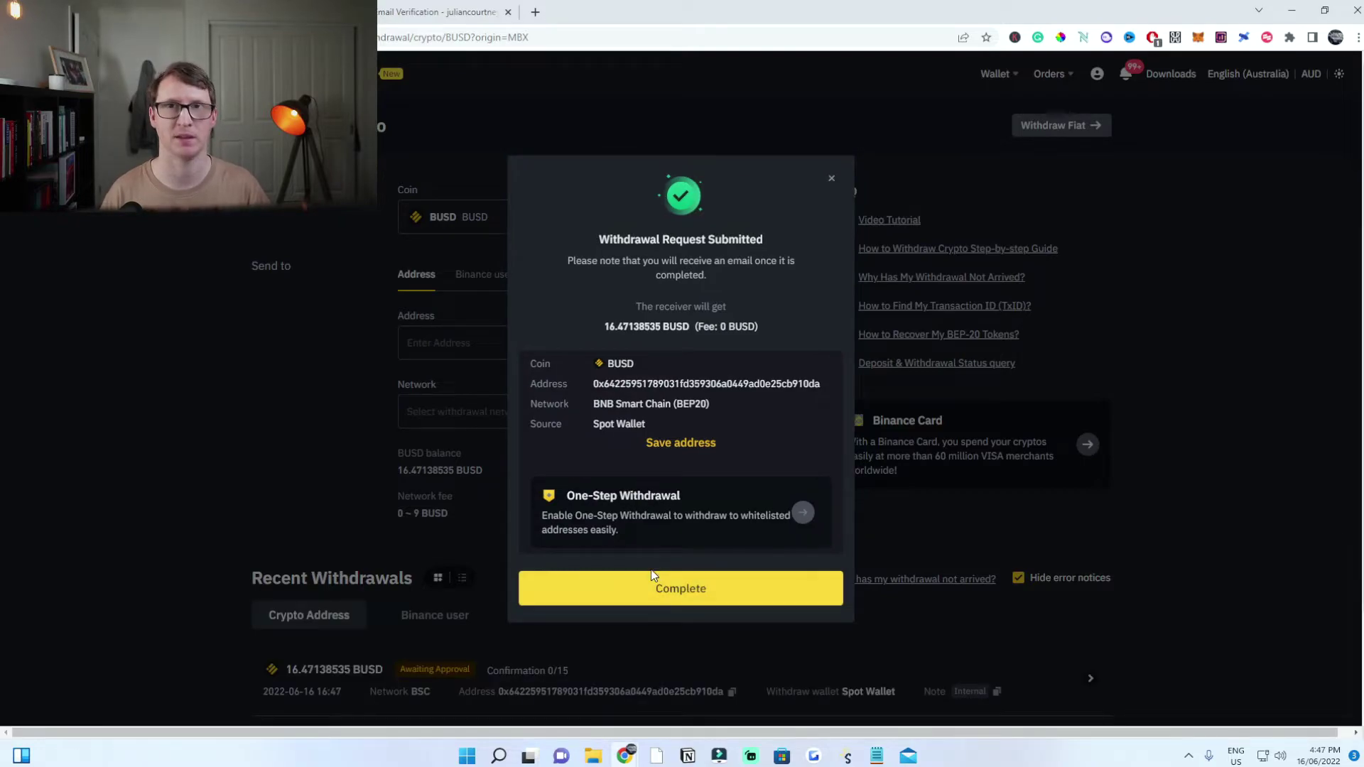
pyautogui.click(689, 597)
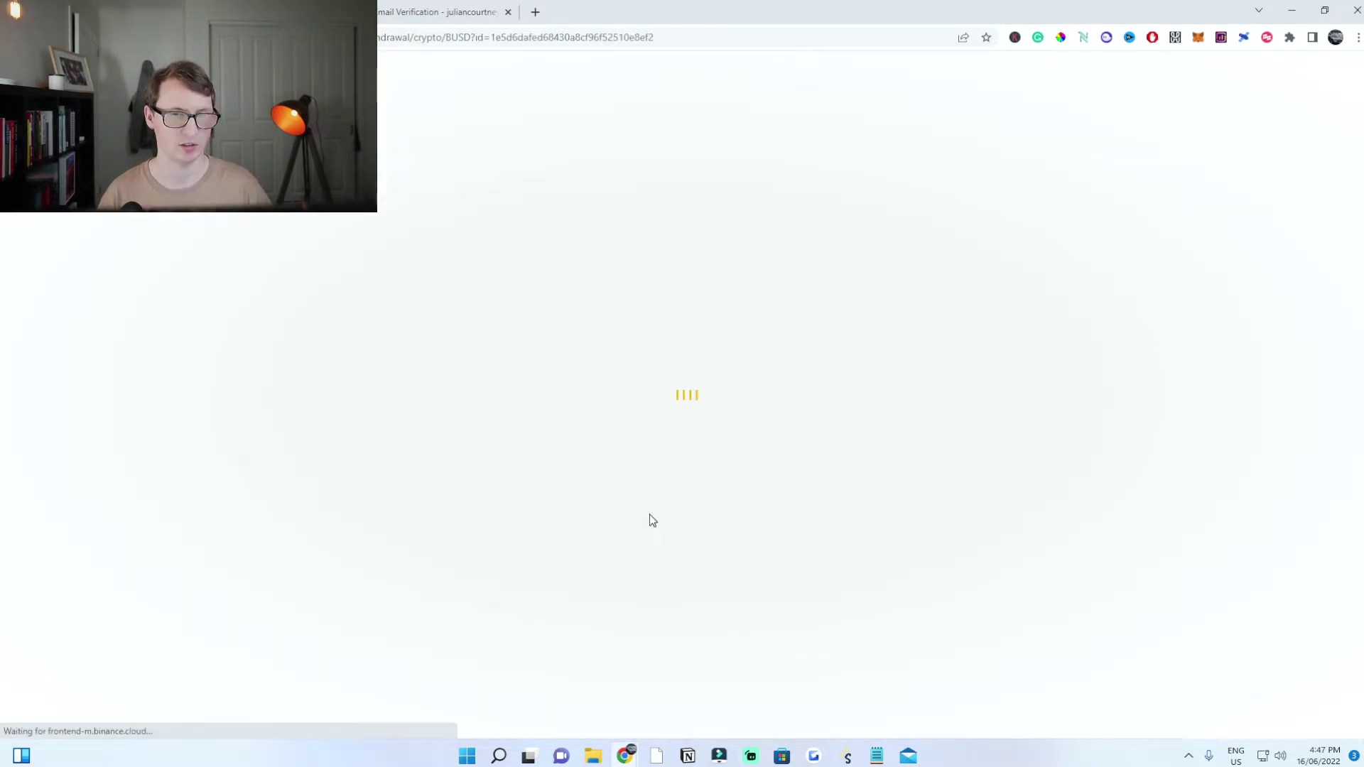
# Check the status of the new BUSD withdrawal among the recent withdrawals
pyautogui.scroll(-2, 636, 455)
pyautogui.scroll(-3, 626, 455)
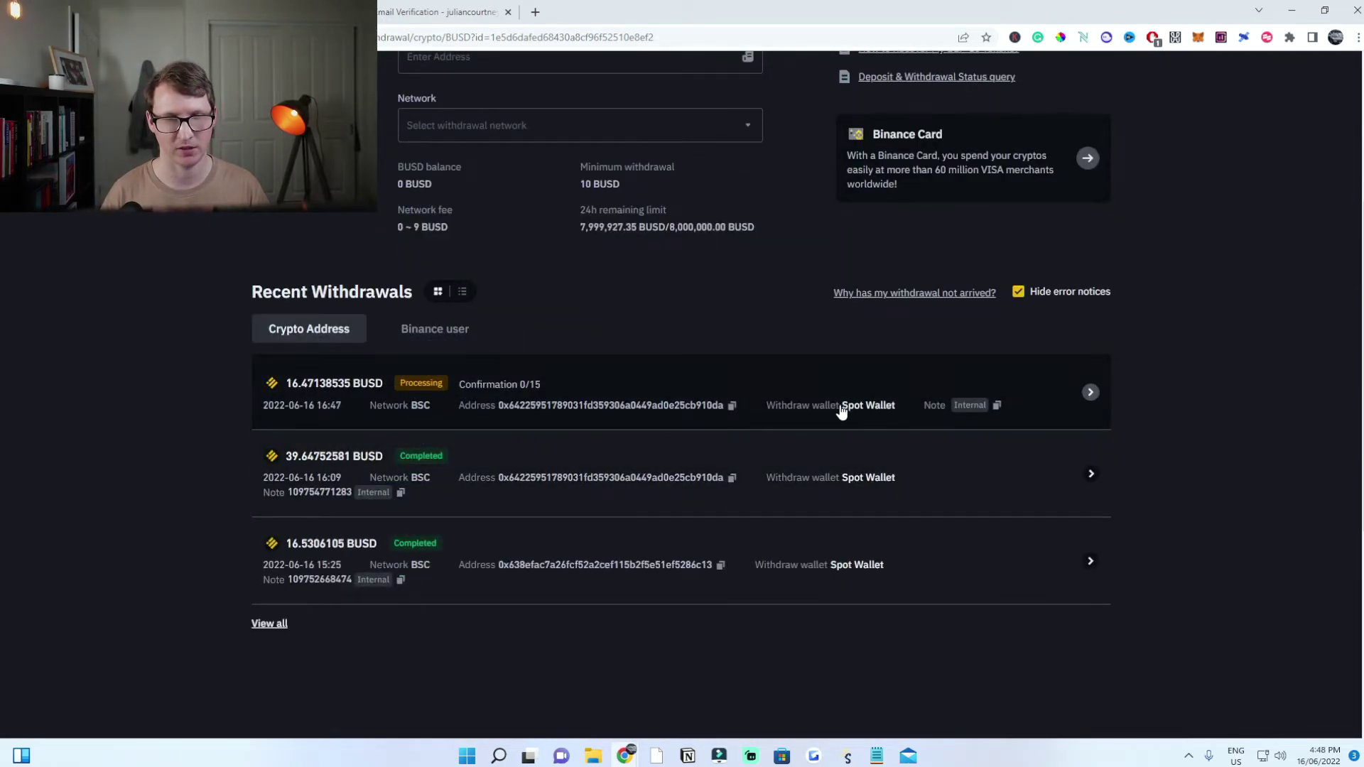
pyautogui.scroll(4, 818, 398)
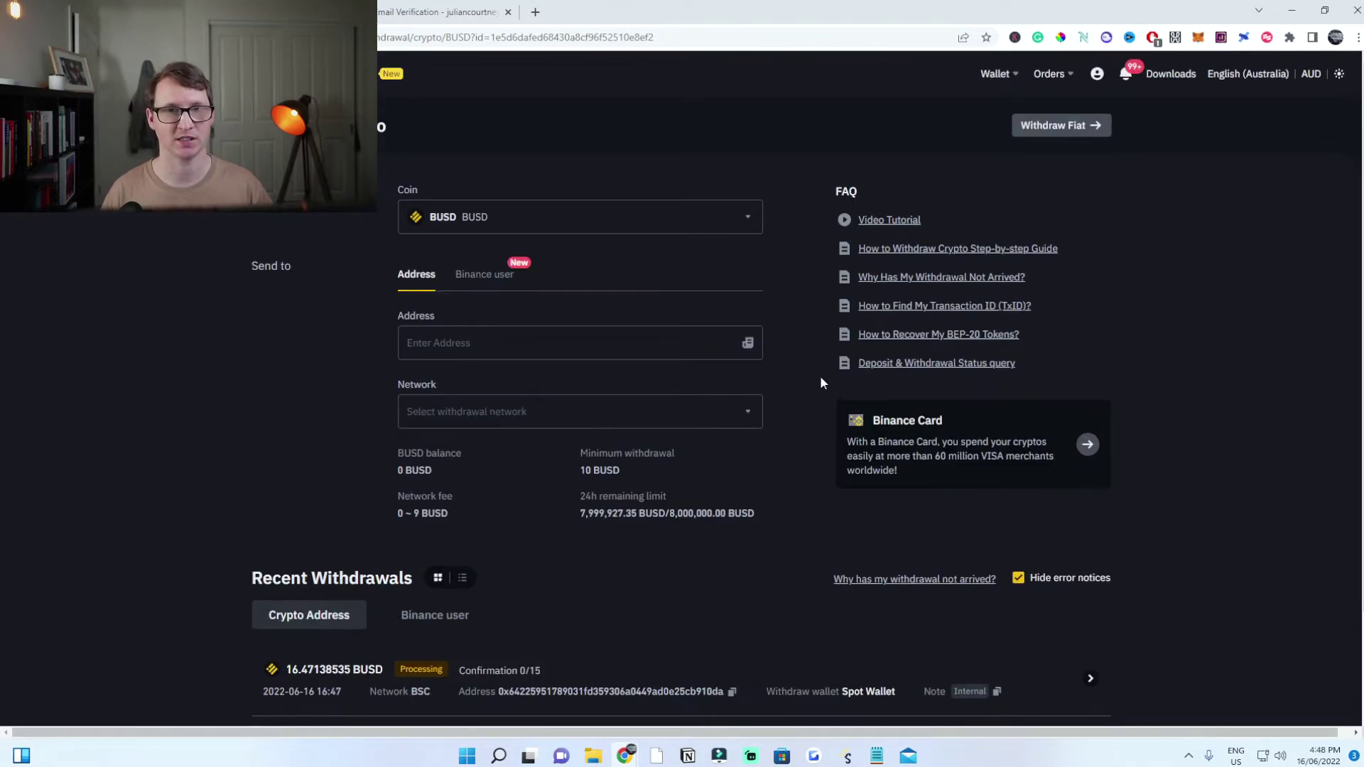
pyautogui.scroll(-4, 824, 384)
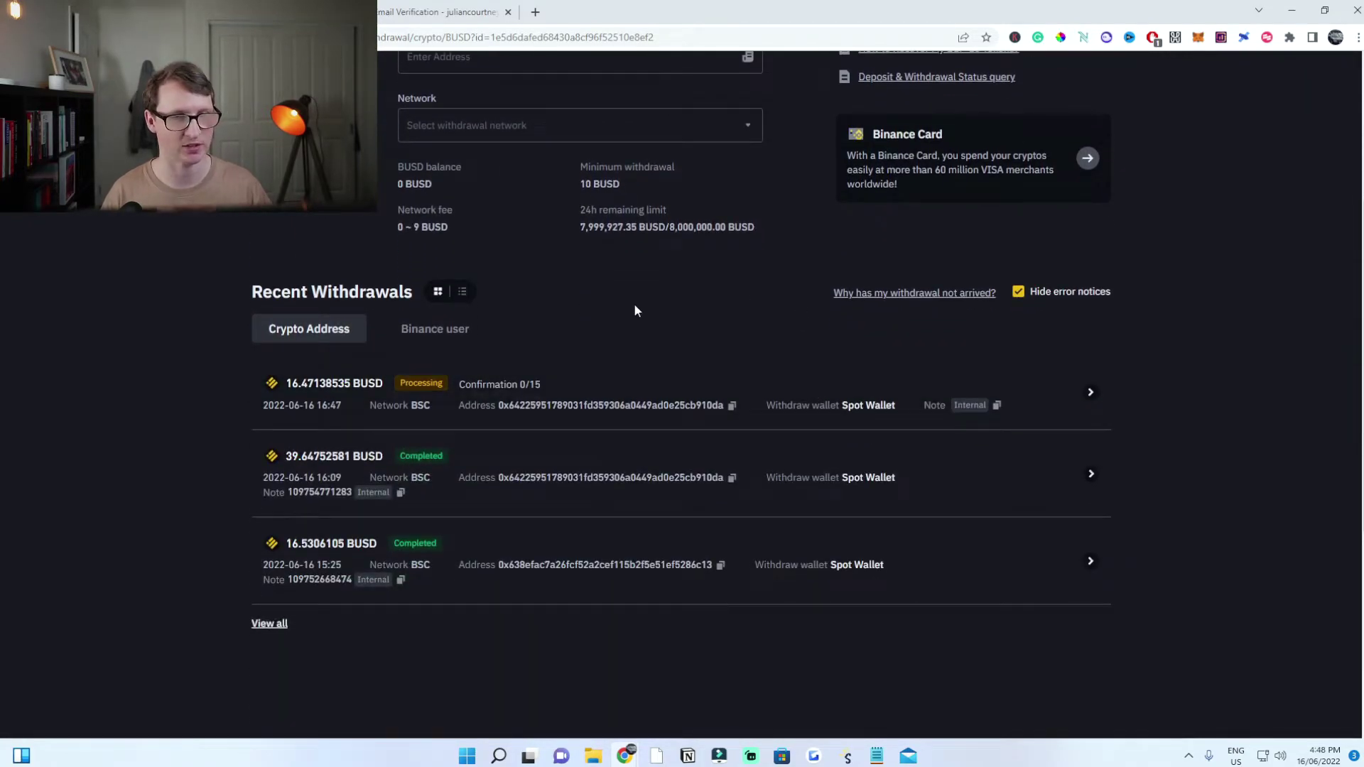
pyautogui.scroll(1, 633, 310)
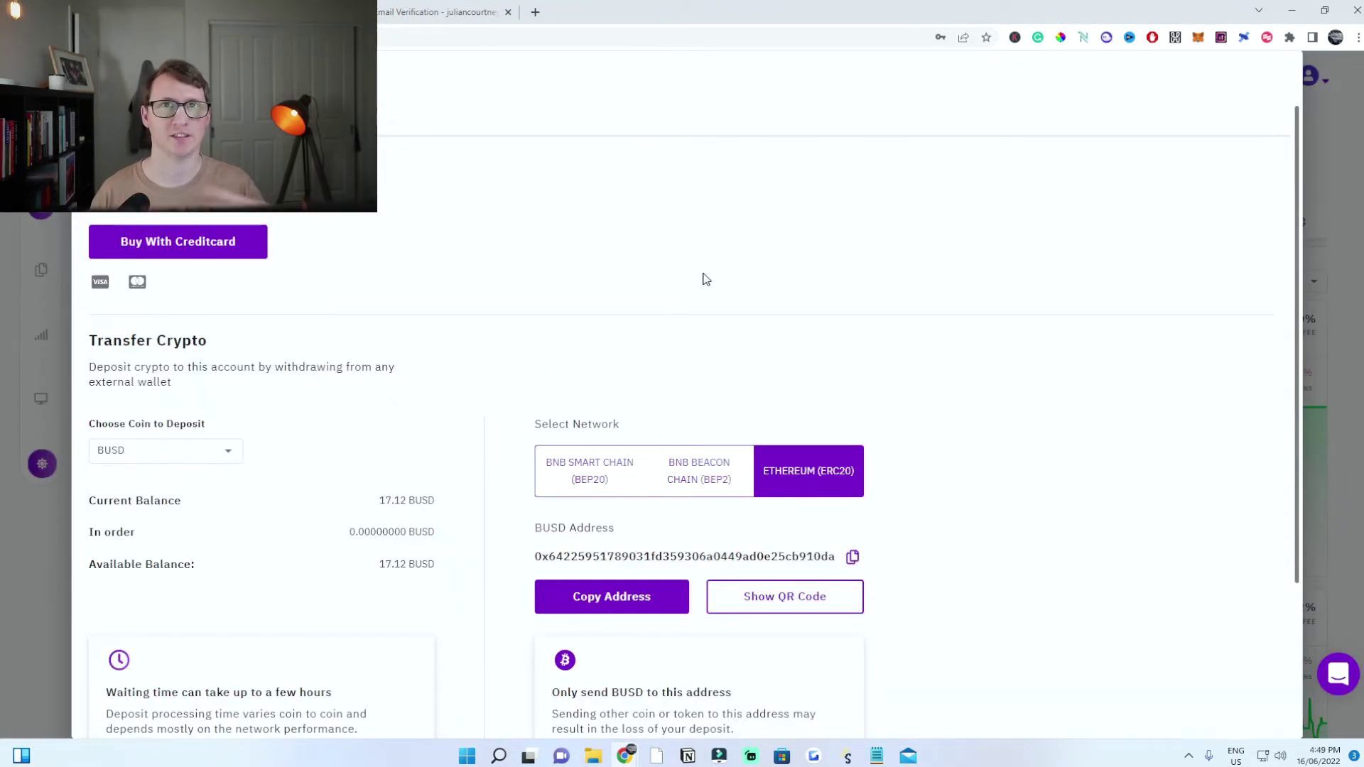
# On Zignaly, check the deposit history and current BUSD balance for the transferred amount
pyautogui.scroll(-3, 652, 283)
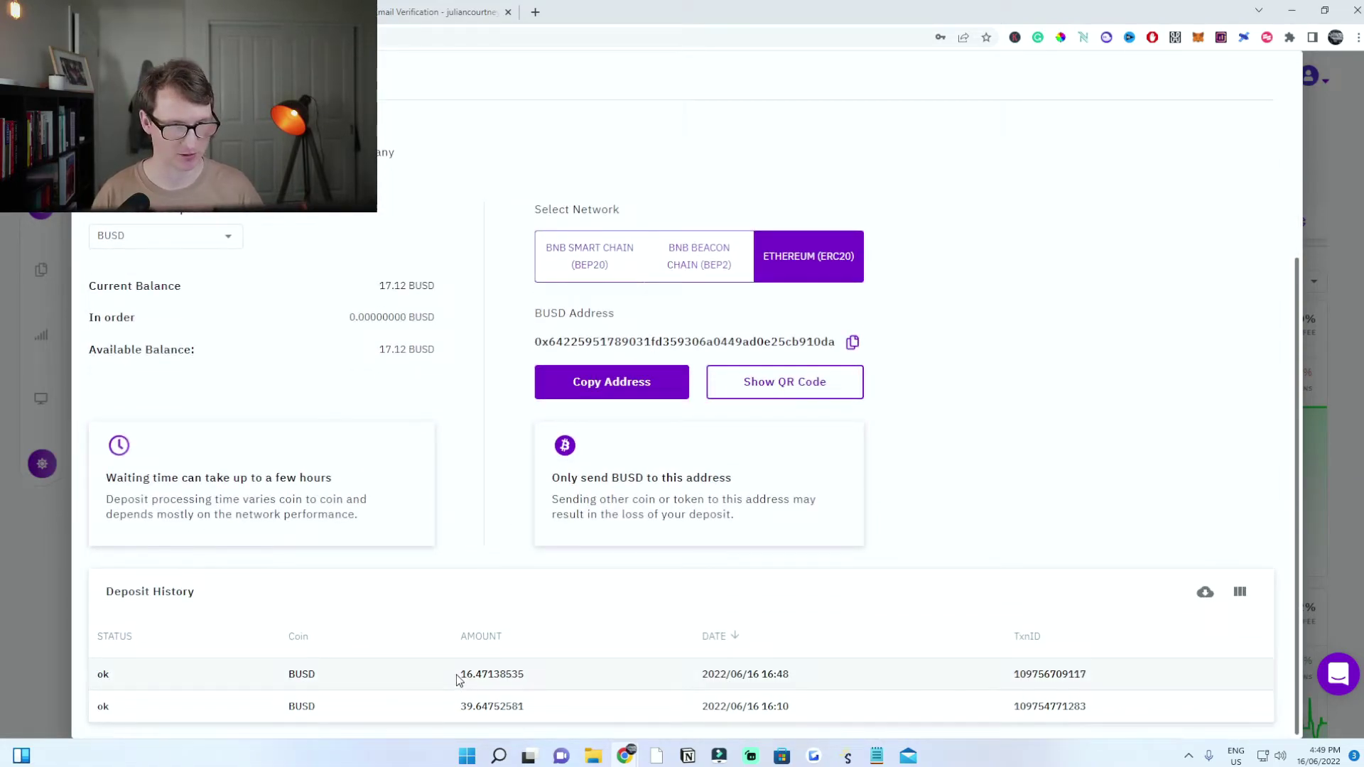
pyautogui.moveTo(458, 681); pyautogui.dragTo(553, 679)
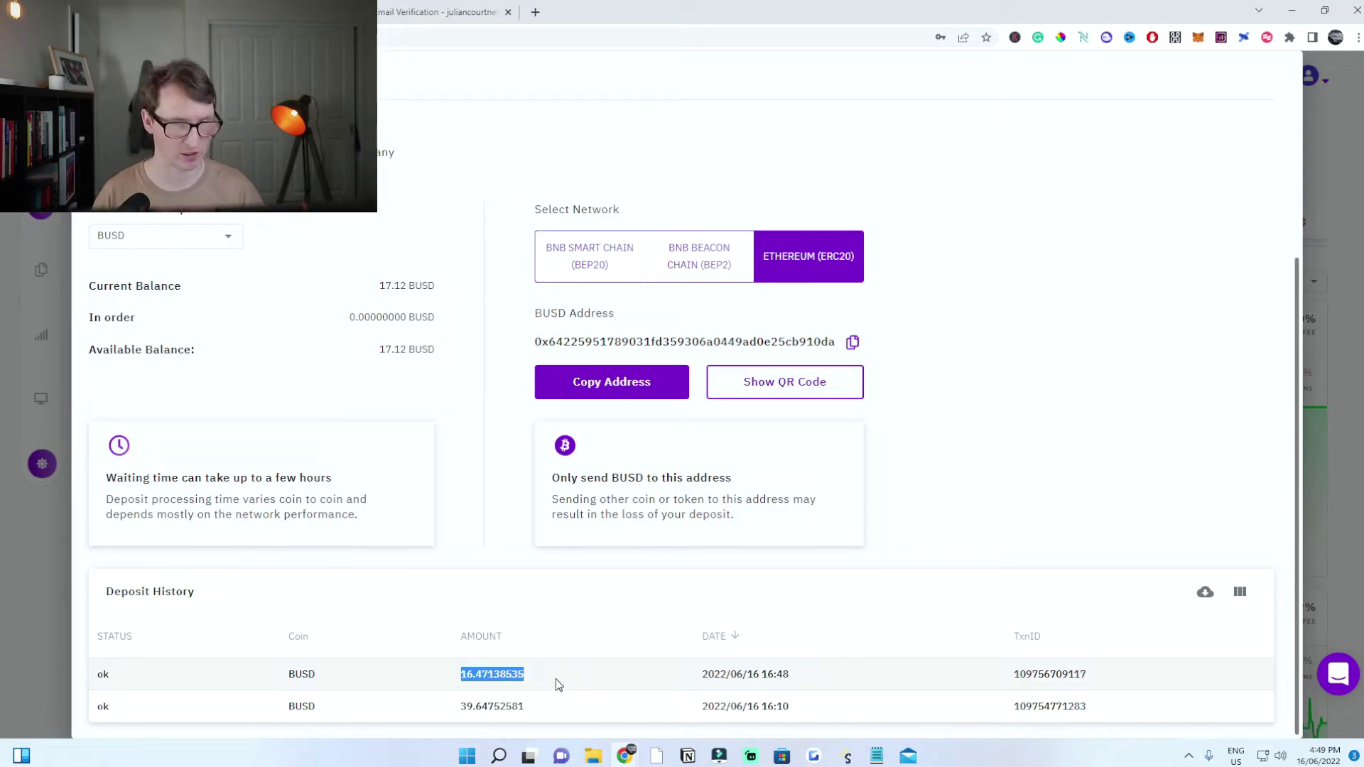
pyautogui.click(551, 683)
pyautogui.scroll(4, 390, 528)
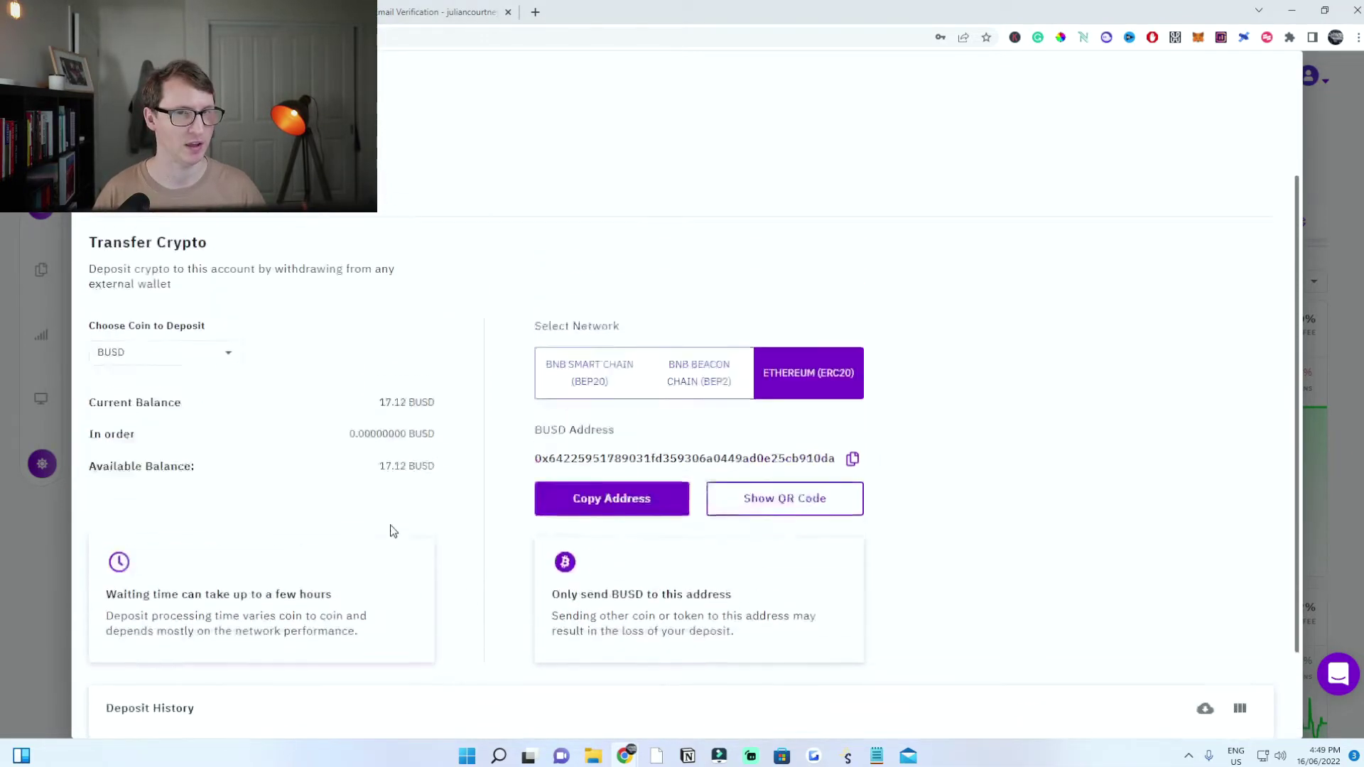
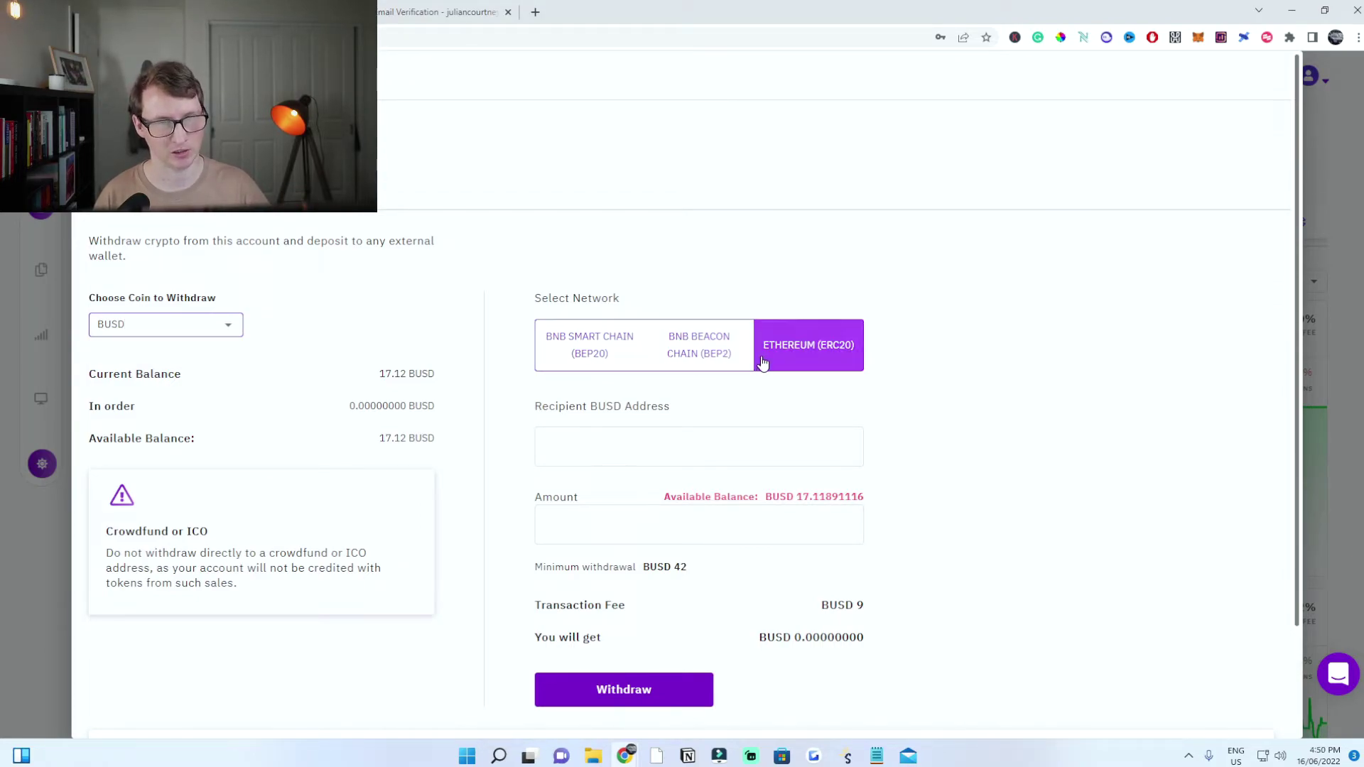
# Choose the BNB Smart Chain (BEP20) network for the BUSD withdrawal, and switch to Binance's fiat and spot wallet
pyautogui.click(578, 358)
pyautogui.click(699, 446)
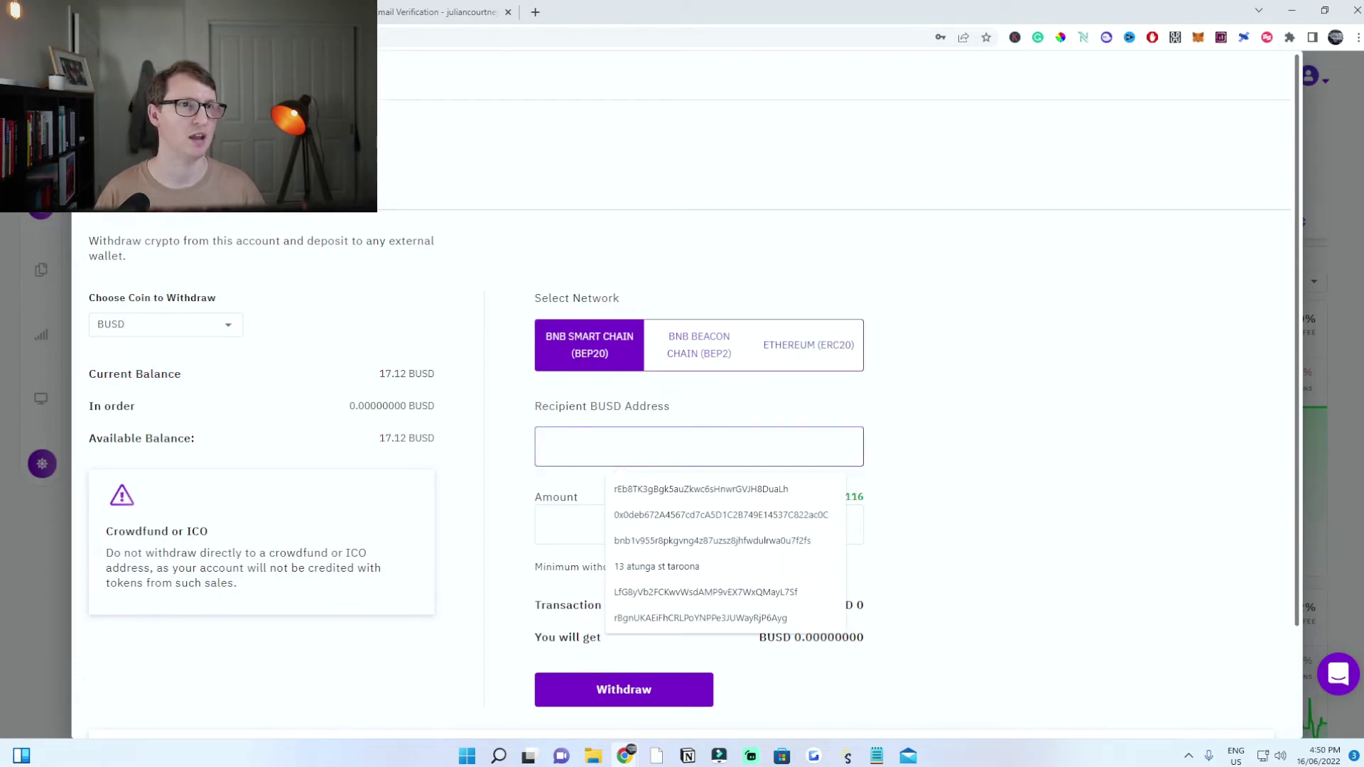
pyautogui.hotkey('ctrl', 'Tab')
pyautogui.scroll(3, 378, 276)
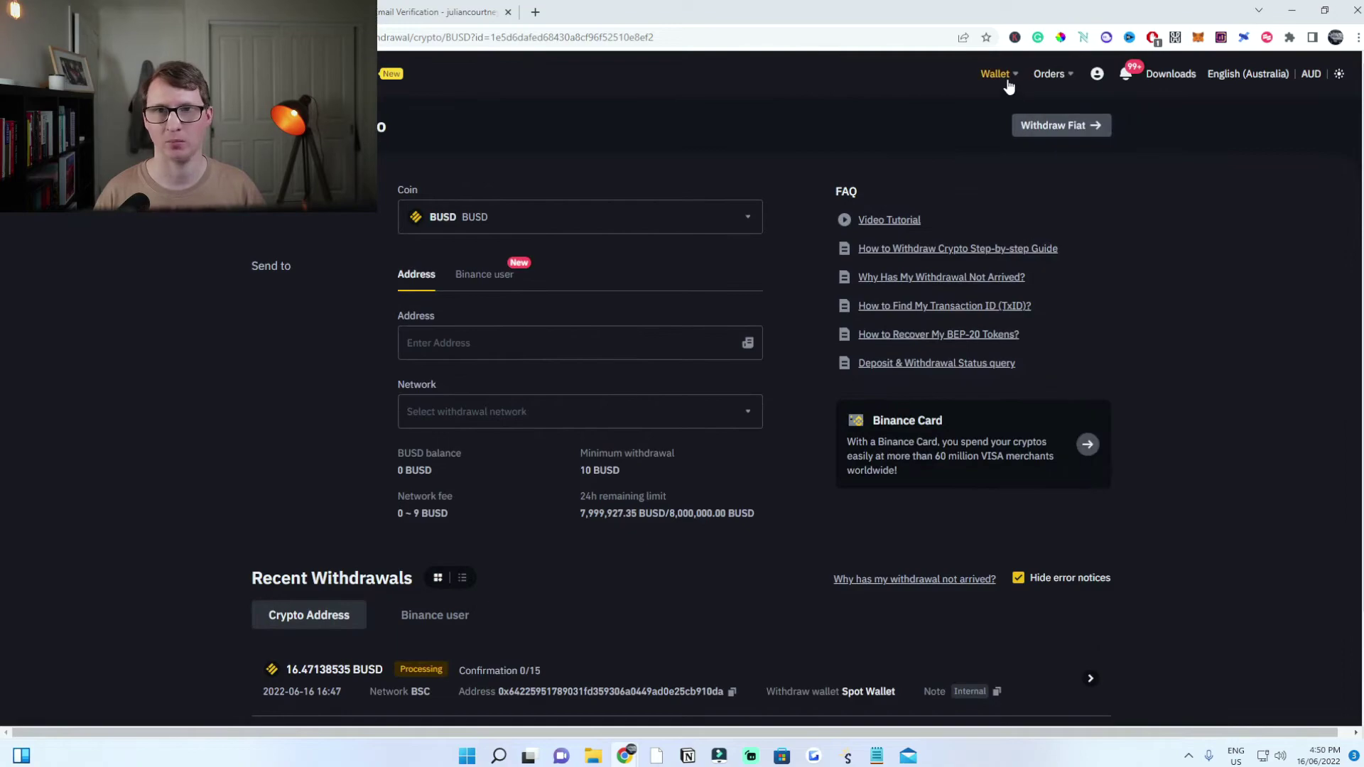
pyautogui.moveTo(1004, 83)
pyautogui.click(1035, 164)
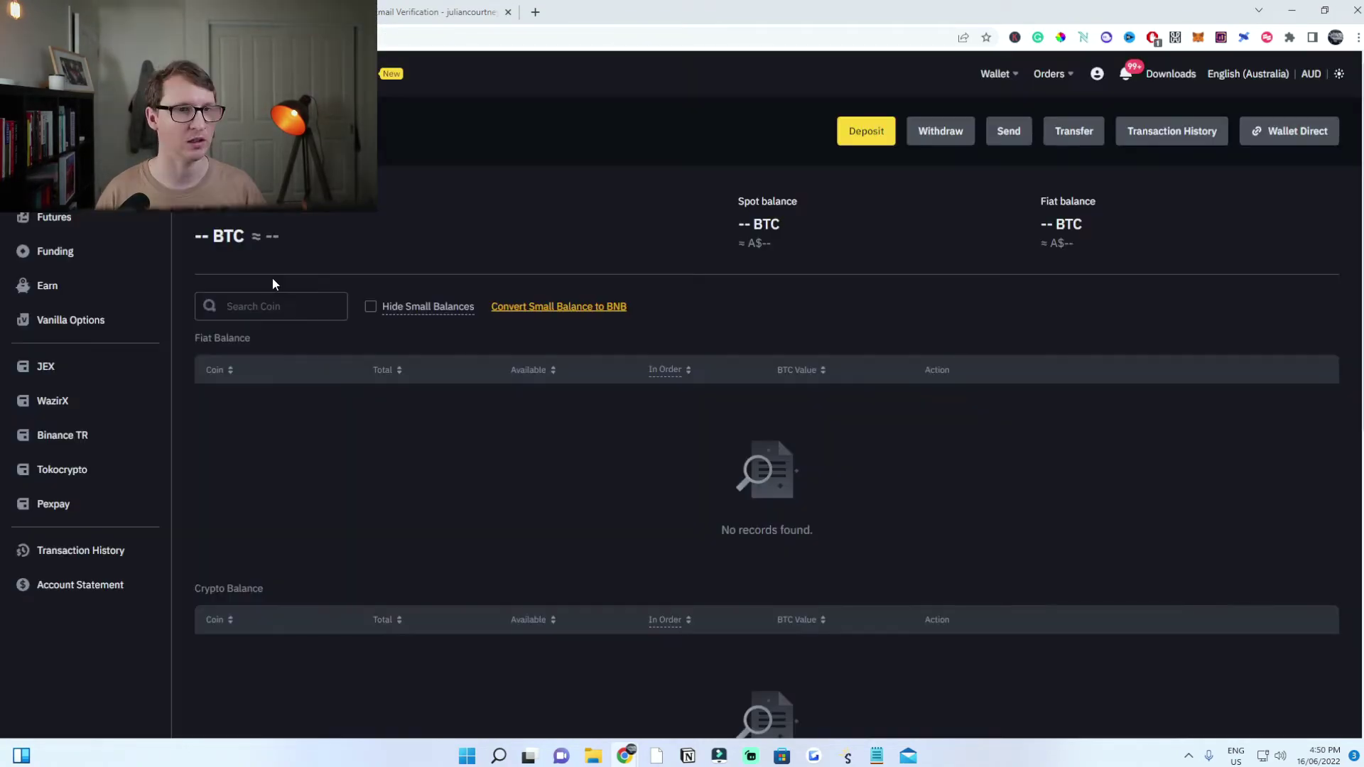
# Search the wallet's coins for "bu" and open the deposit page for BUSD
pyautogui.click(276, 306)
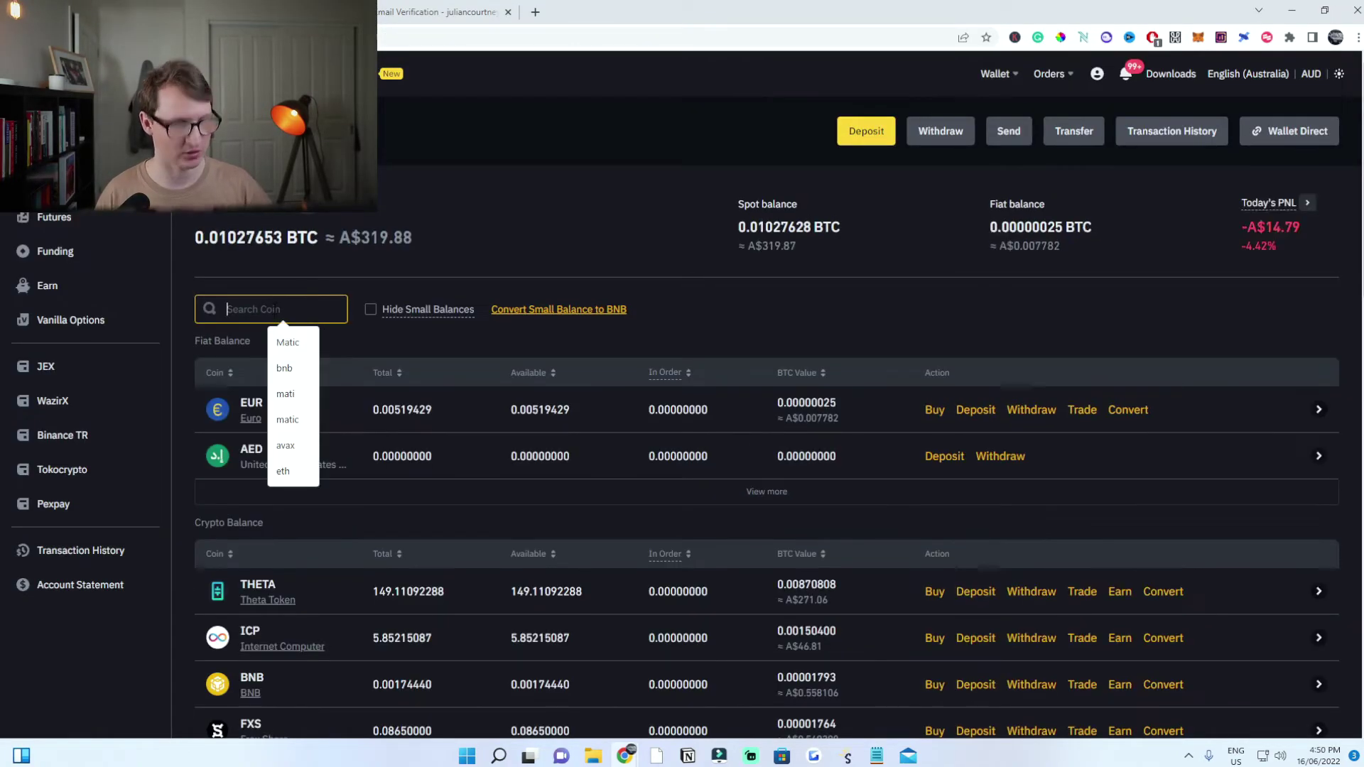
pyautogui.write('bu')
pyautogui.scroll(-3, 245, 462)
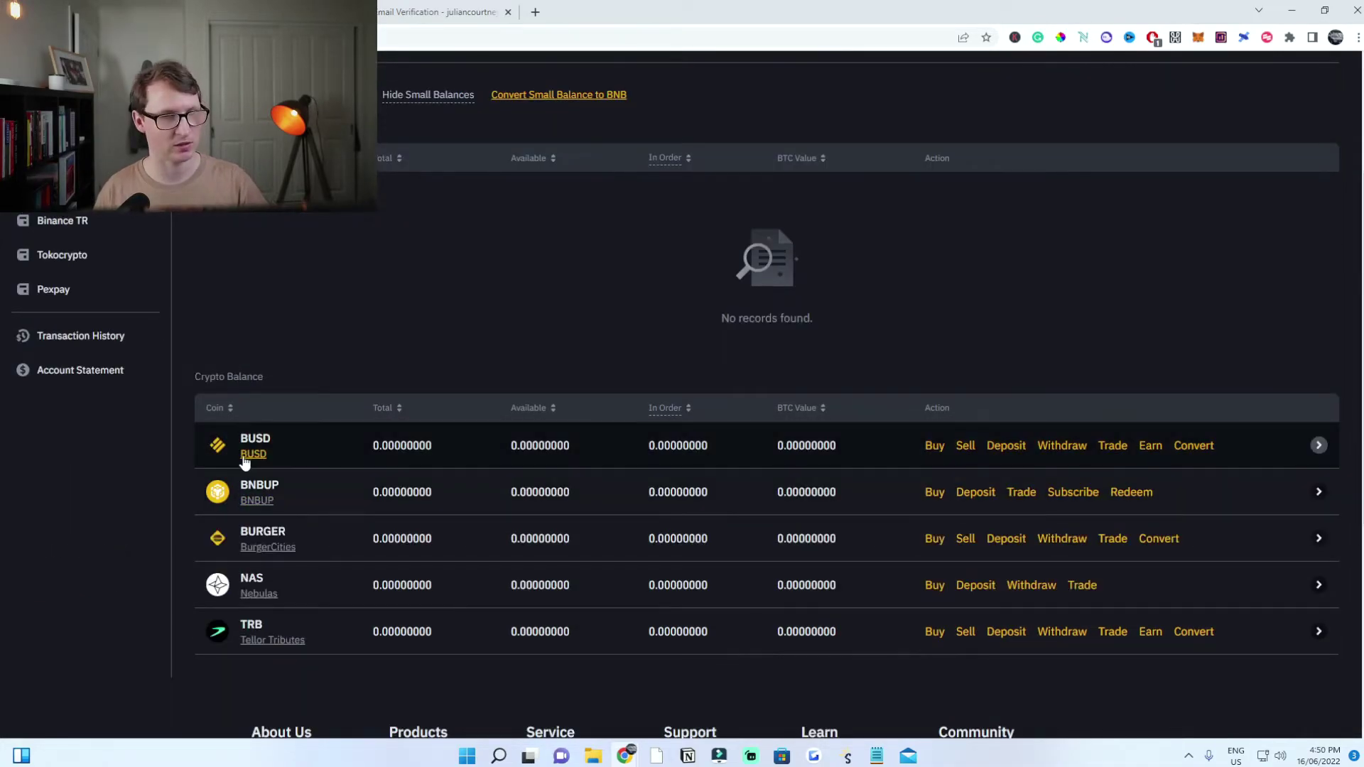
pyautogui.click(1006, 446)
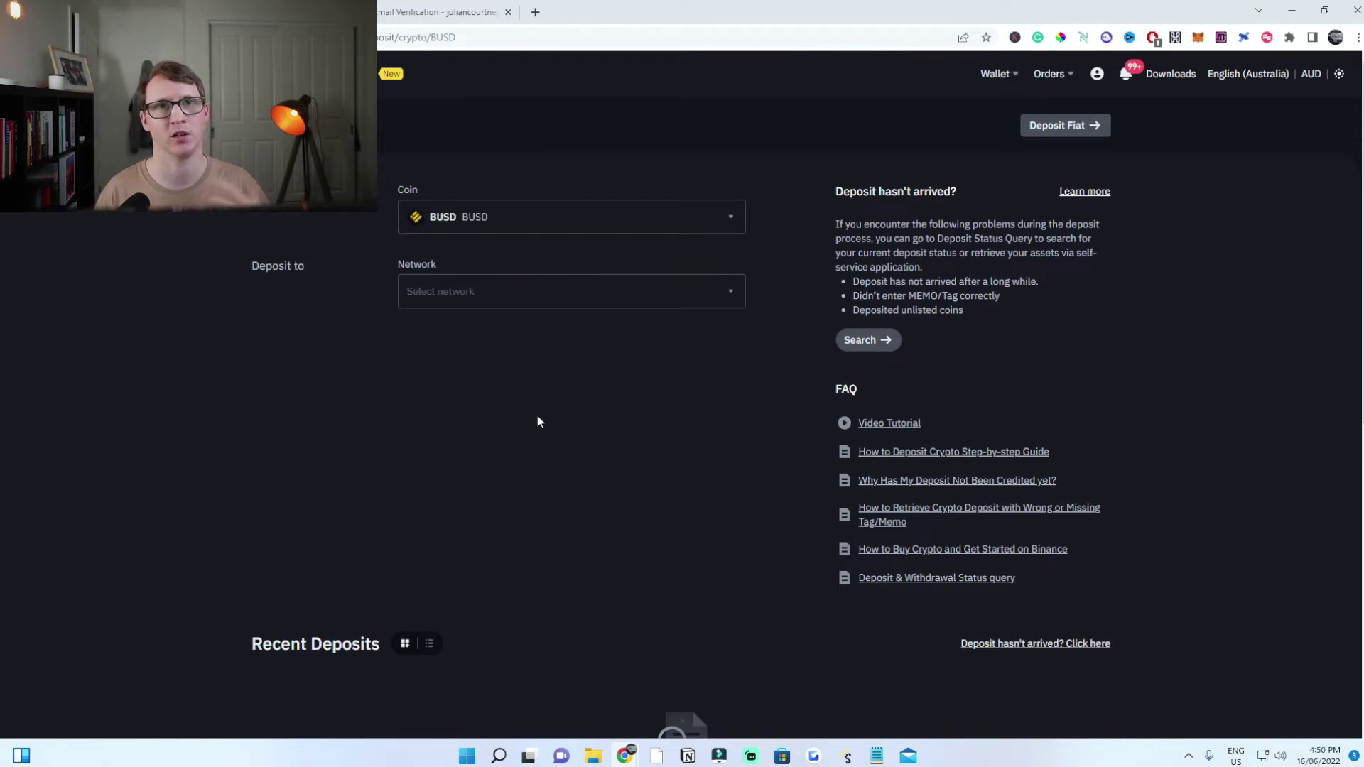
# Select BSC BNB Smart Chain (BEP20) as the deposit network and copy the BUSD deposit address
pyautogui.click(515, 295)
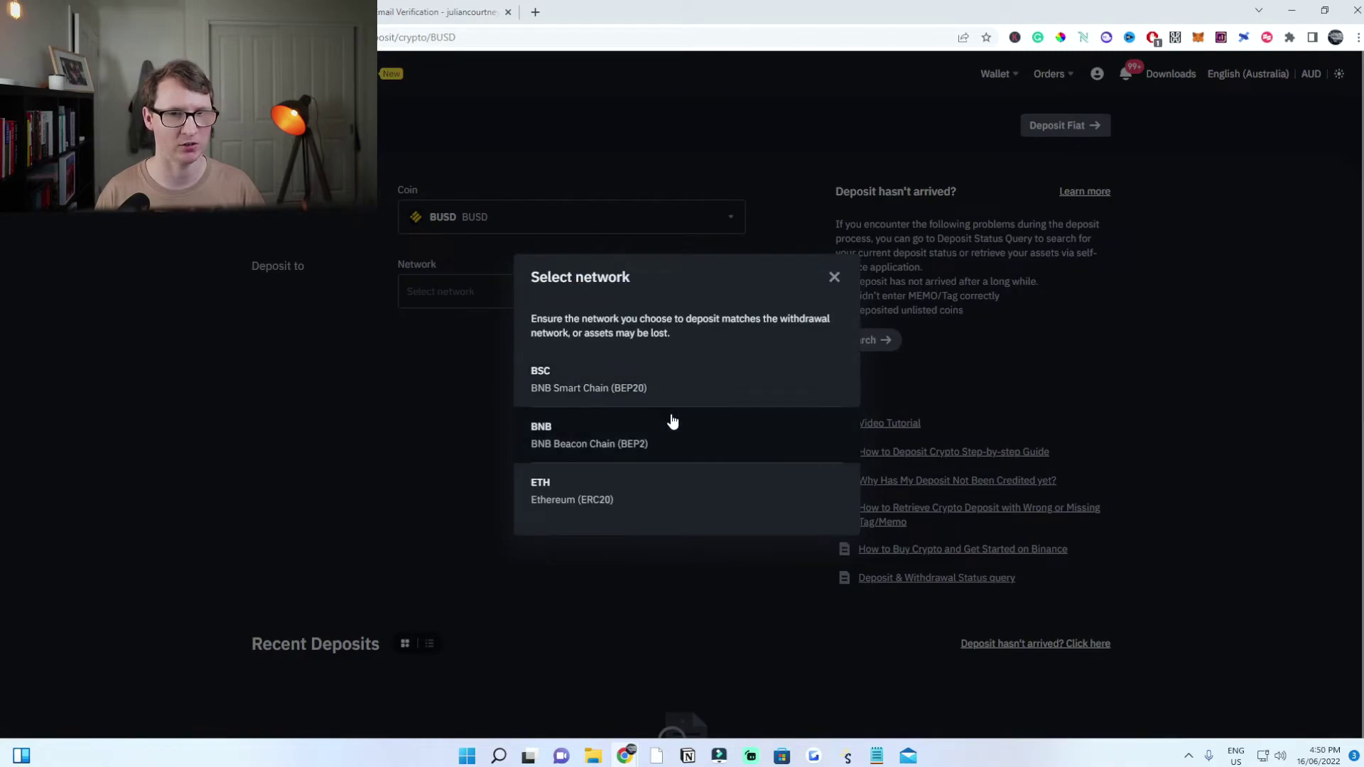
pyautogui.click(618, 382)
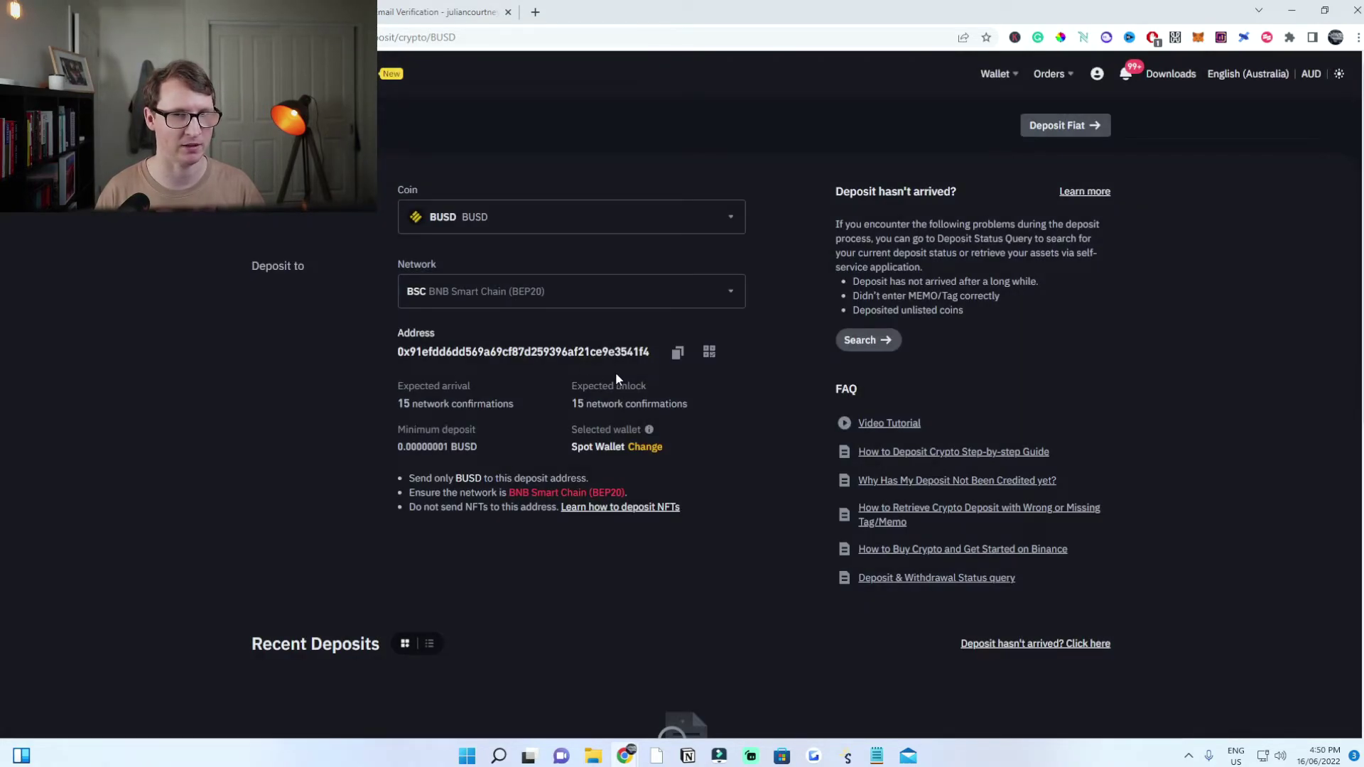
pyautogui.click(679, 354)
# Back on Zignaly, paste the copied Binance address as the BUSD recipient and set the withdrawal amount to 17
pyautogui.hotkey('ctrl', 'Tab')
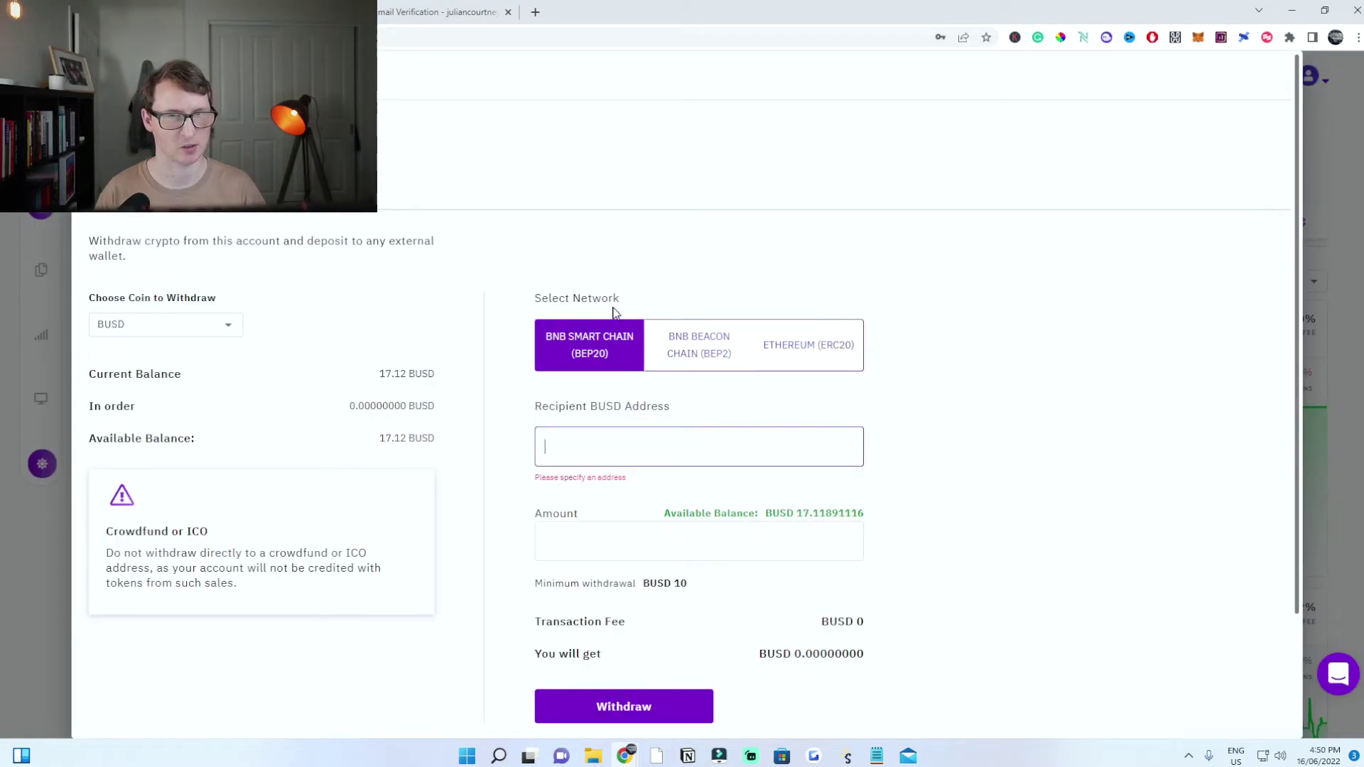
pyautogui.rightClick(581, 455)
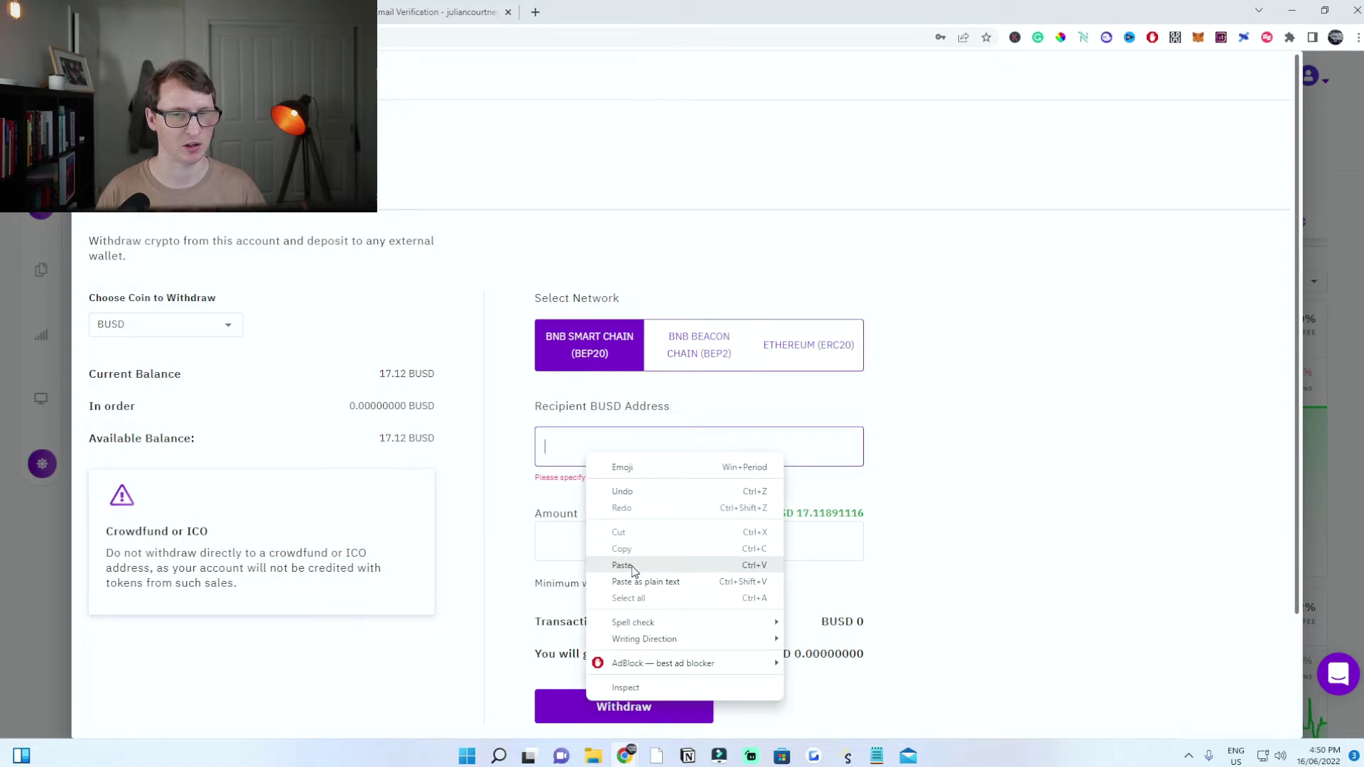
pyautogui.click(611, 565)
pyautogui.click(636, 551)
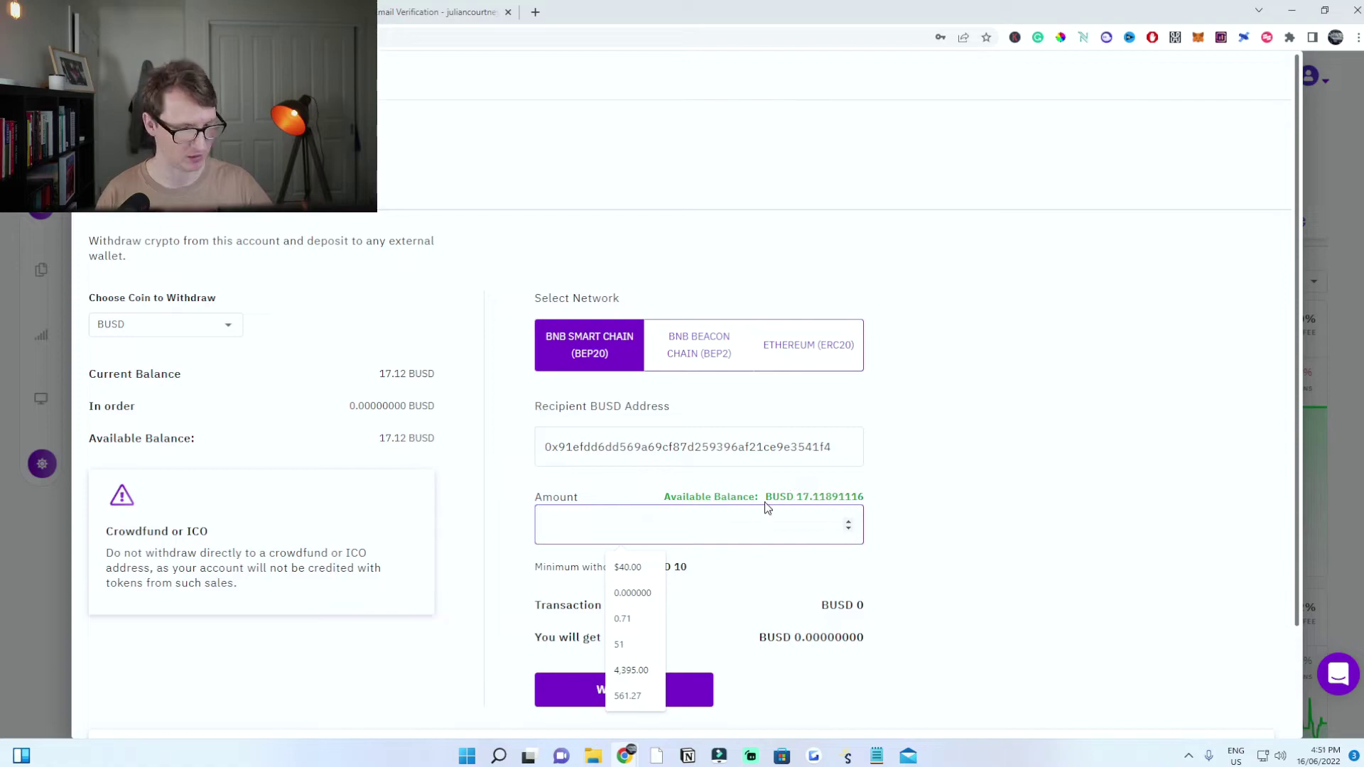
pyautogui.write('17')
pyautogui.scroll(-2, 598, 579)
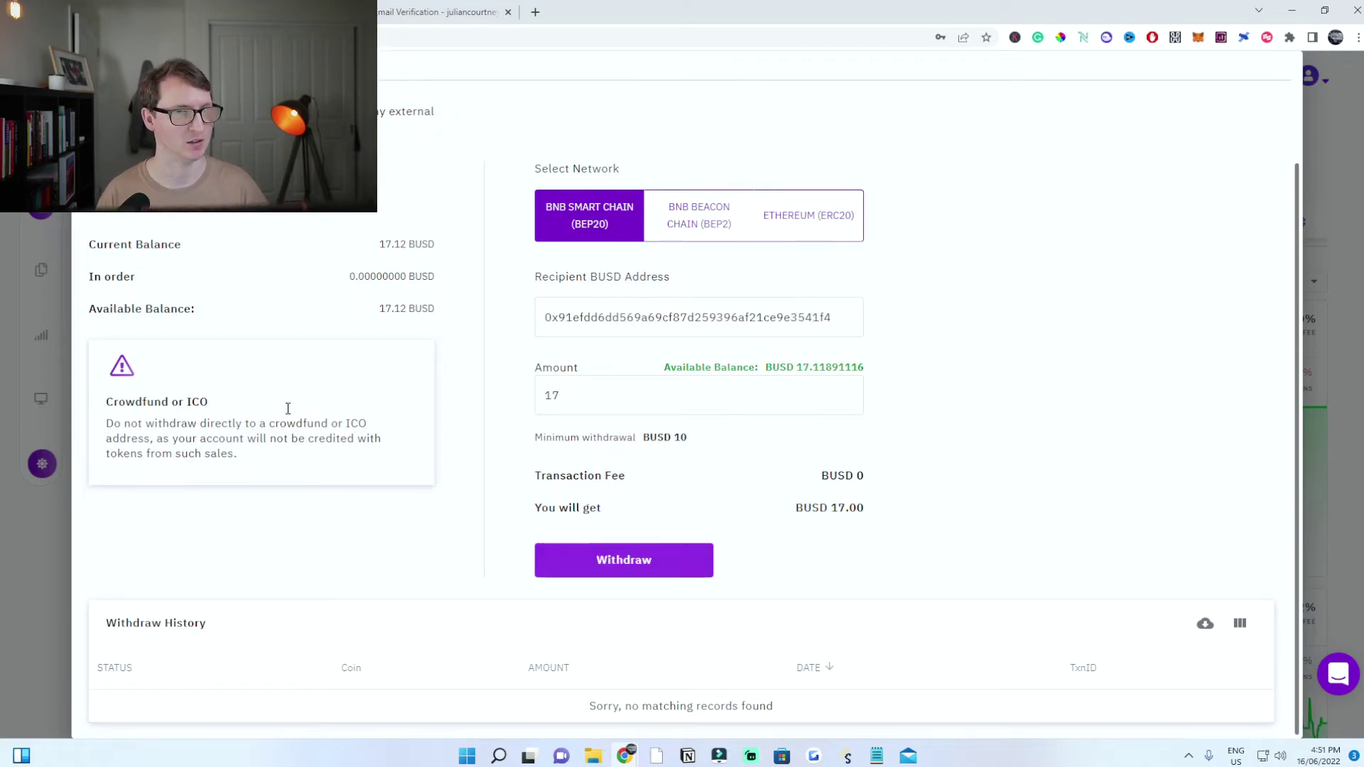
pyautogui.scroll(2, 205, 316)
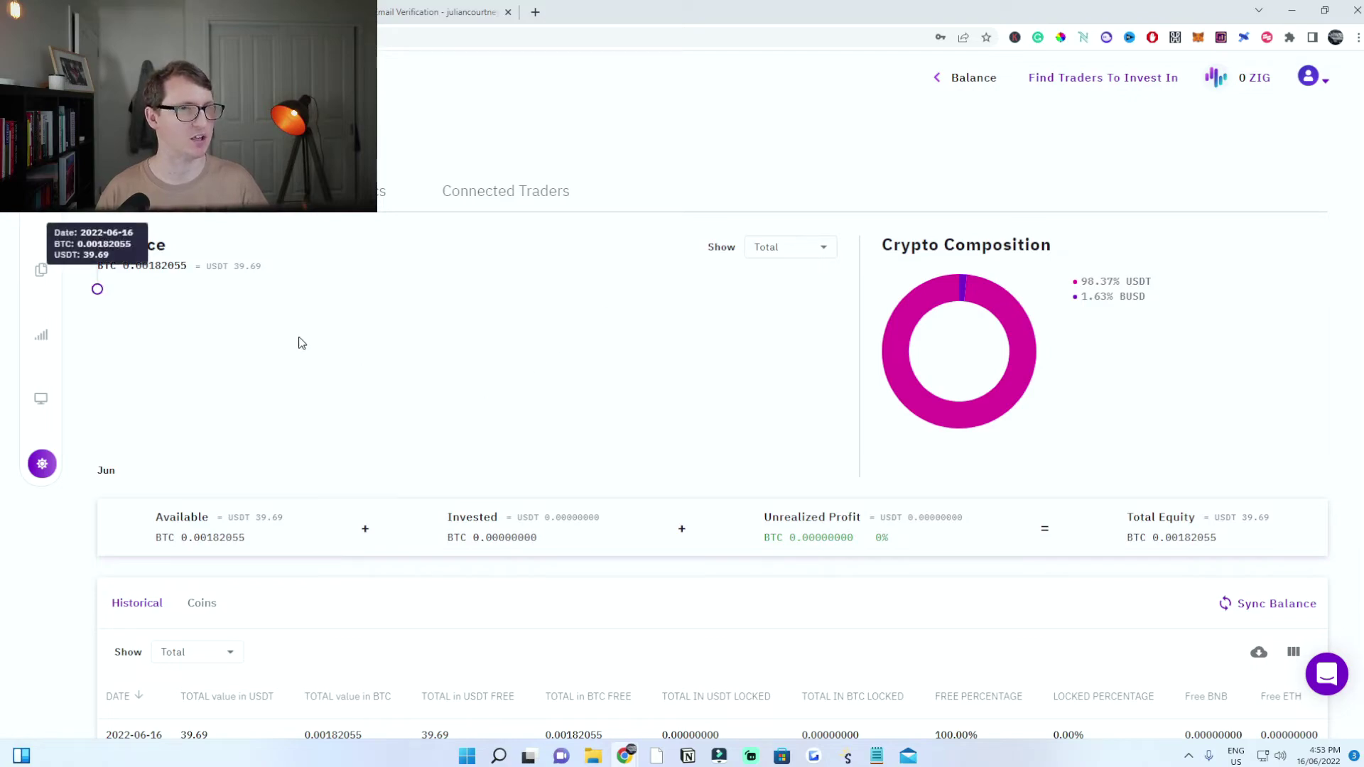
# Open the coin list of the account balance on the dashboard and examine the BNB holding
pyautogui.moveTo(107, 362)
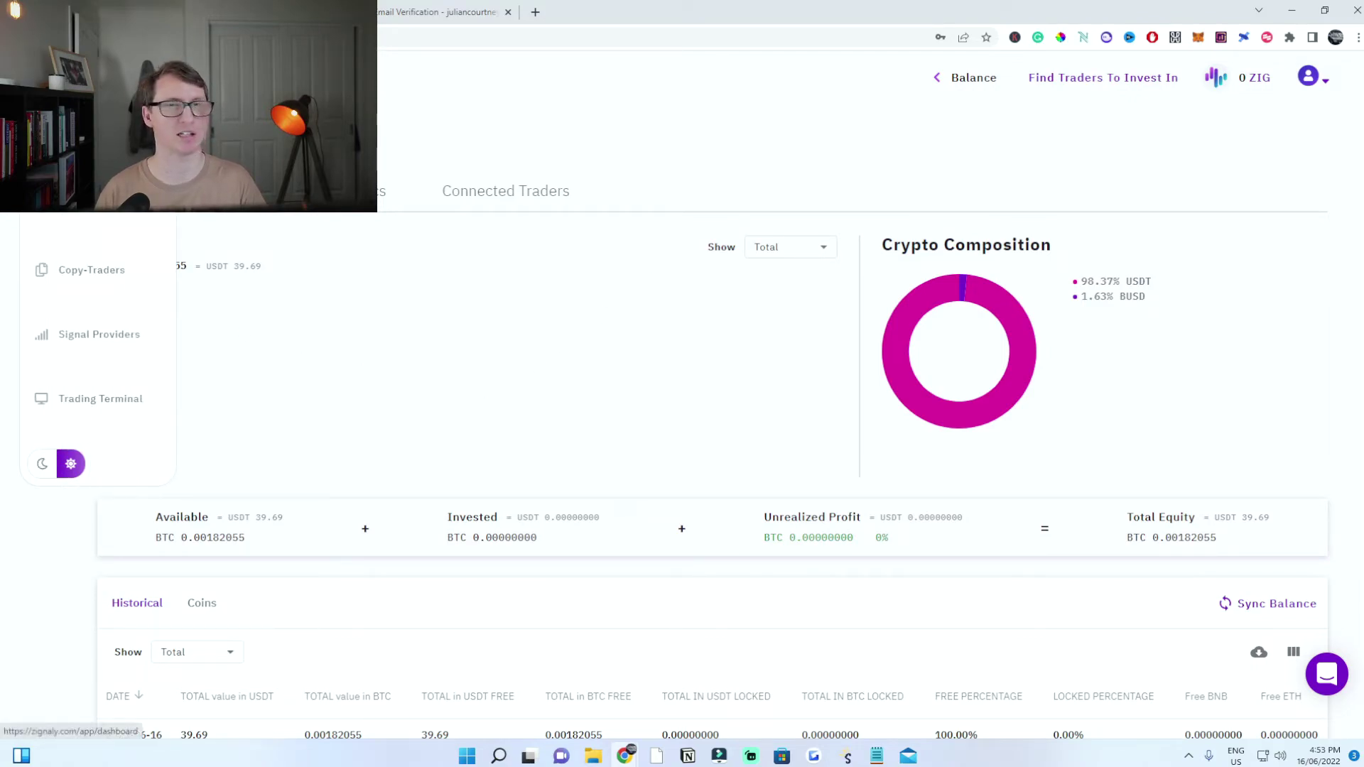
pyautogui.click(348, 191)
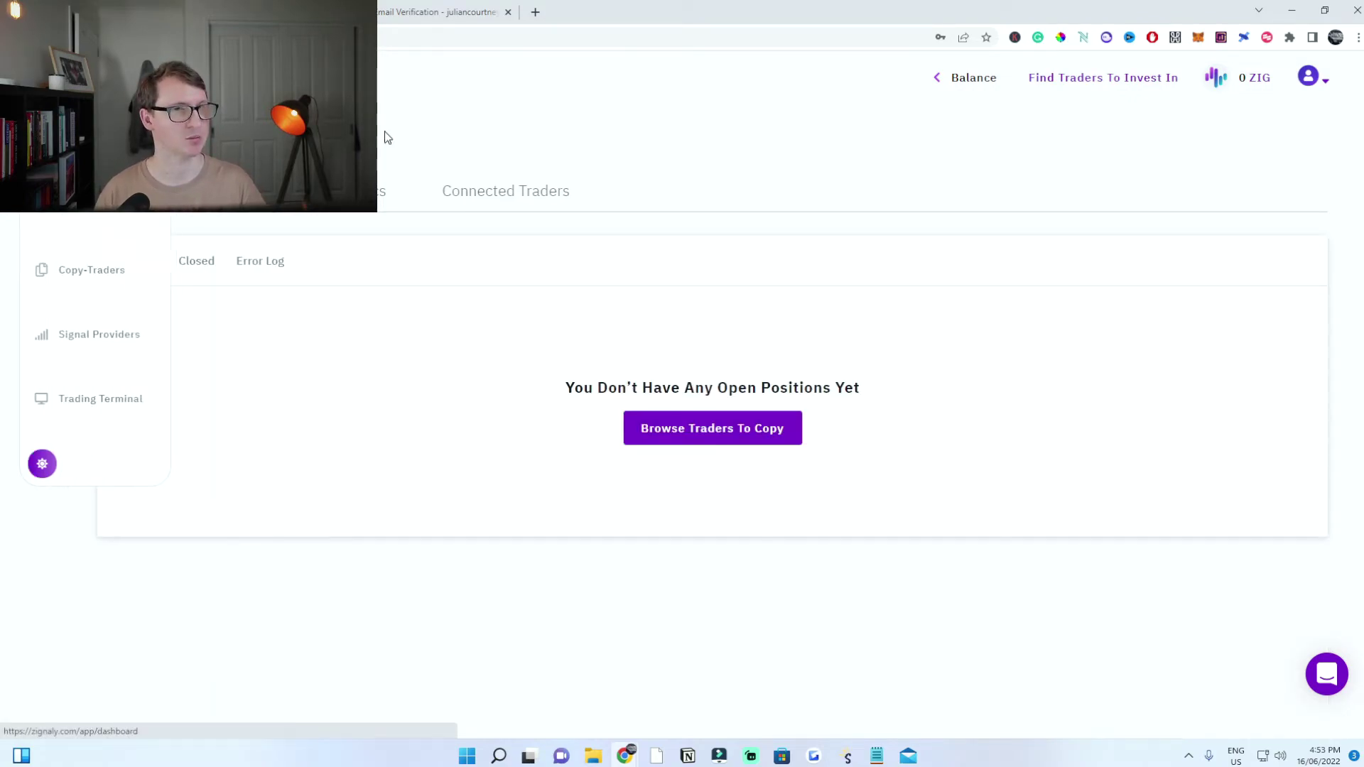
pyautogui.click(270, 190)
pyautogui.scroll(-1, 515, 366)
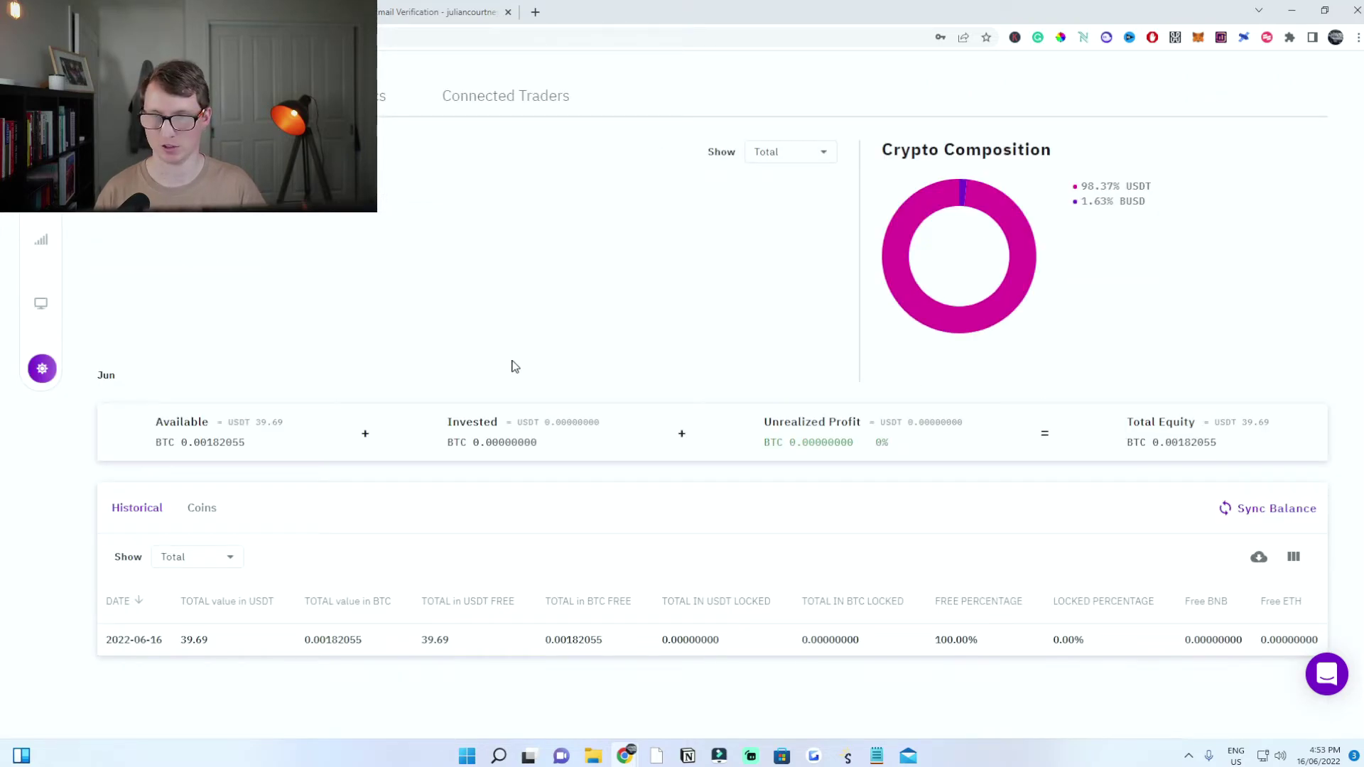
pyautogui.click(203, 511)
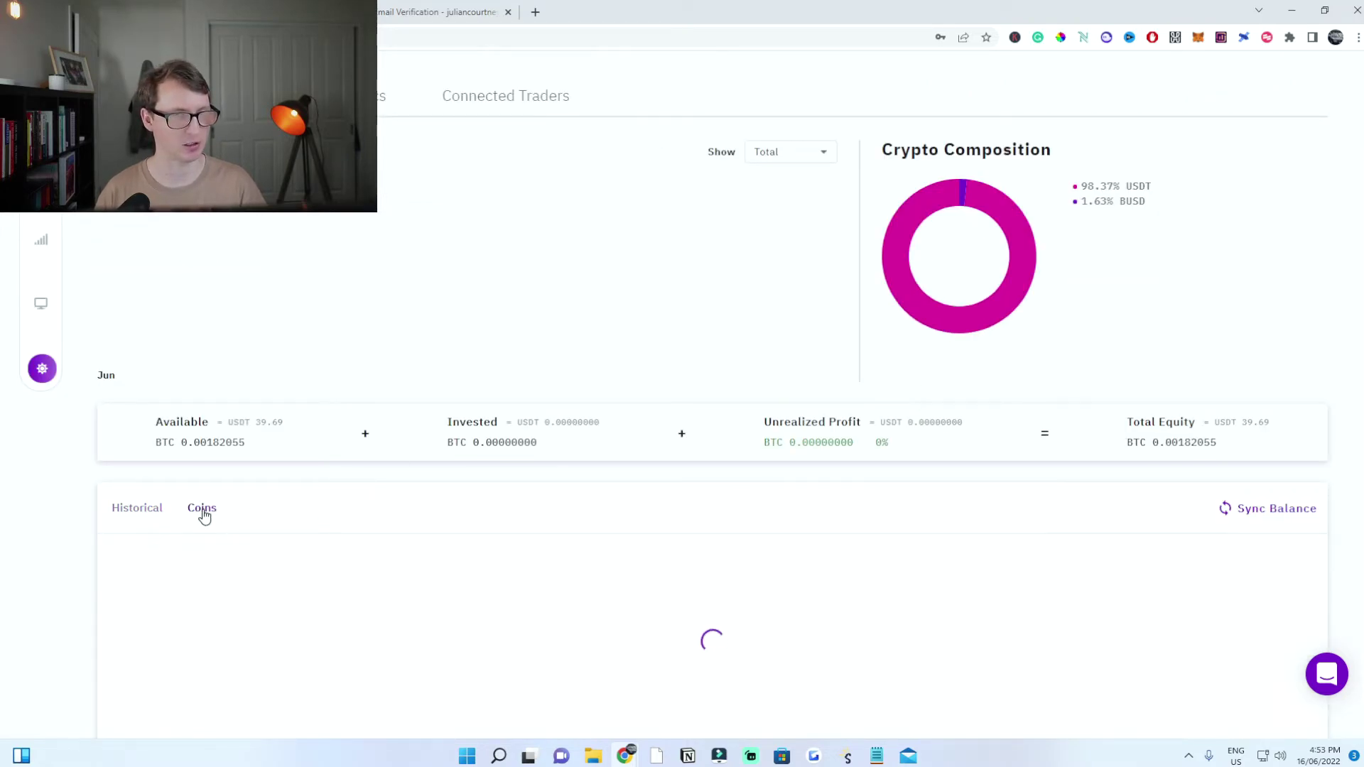
pyautogui.scroll(-3, 292, 562)
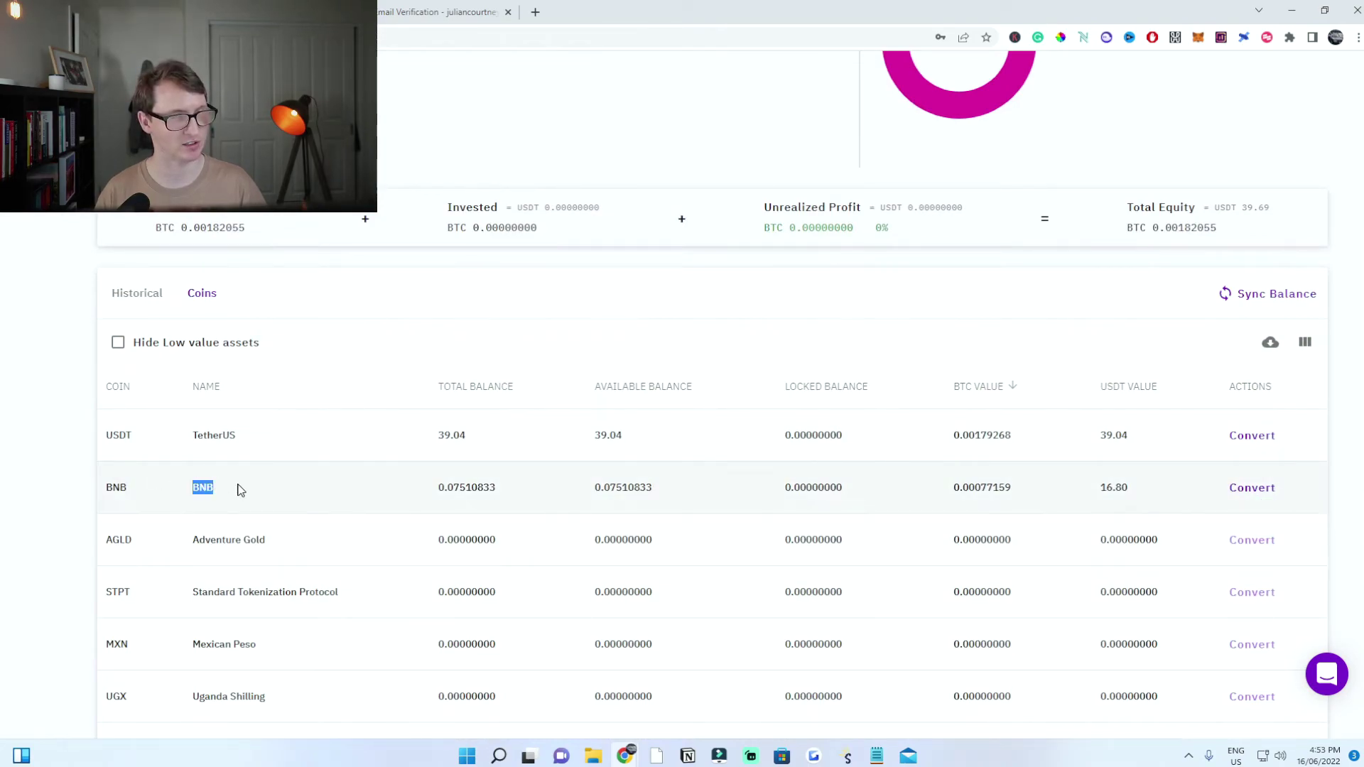
pyautogui.moveTo(240, 490); pyautogui.dragTo(1272, 509)
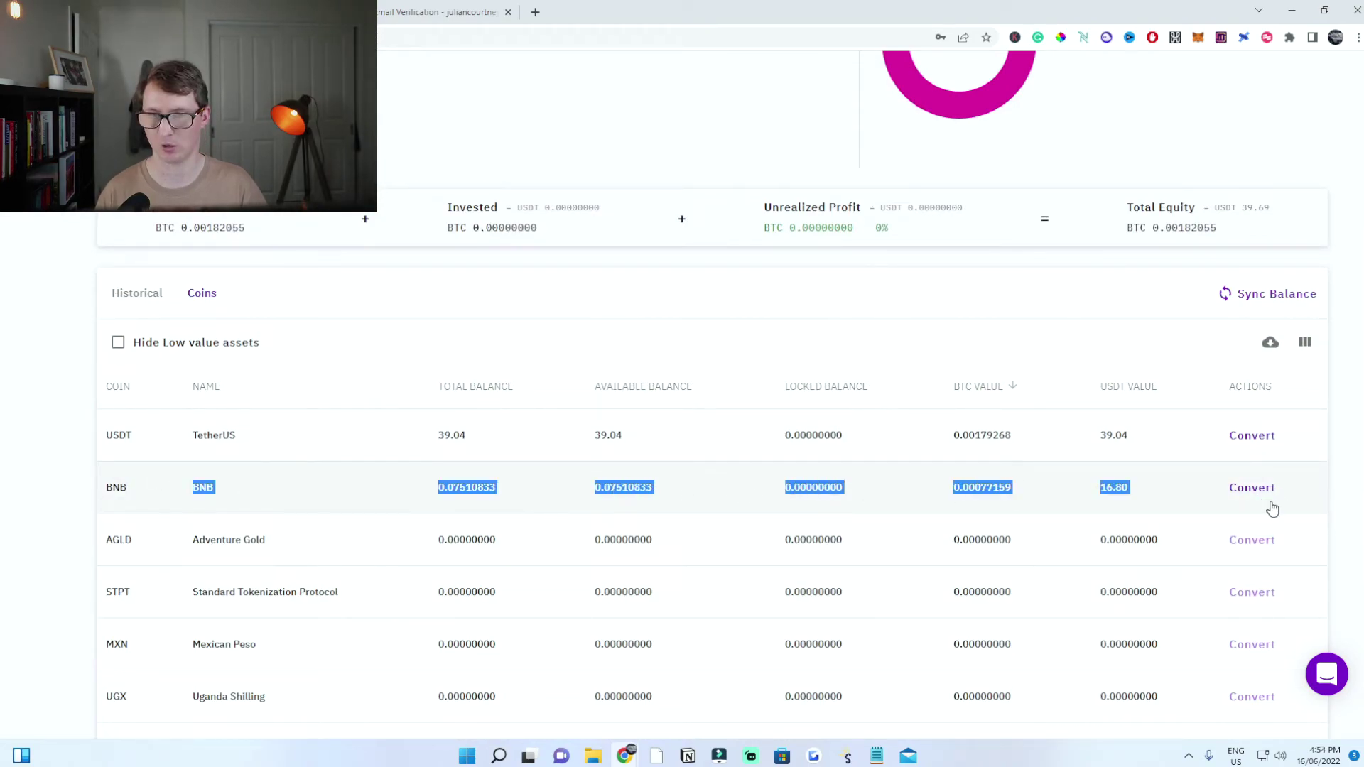
pyautogui.click(1312, 489)
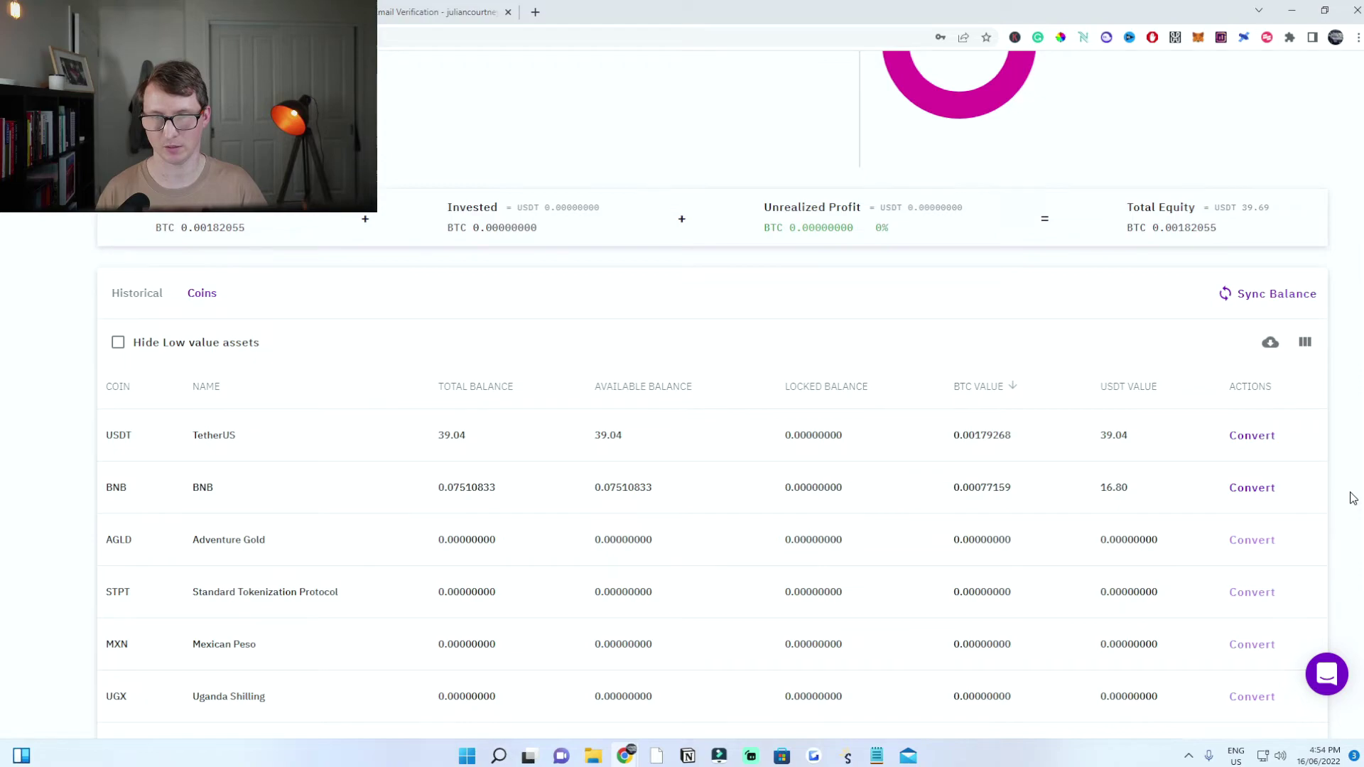
# Convert the maximum amount of 0.07510833 BNB to USDT and check the USDT balance row
pyautogui.click(1252, 488)
pyautogui.click(652, 350)
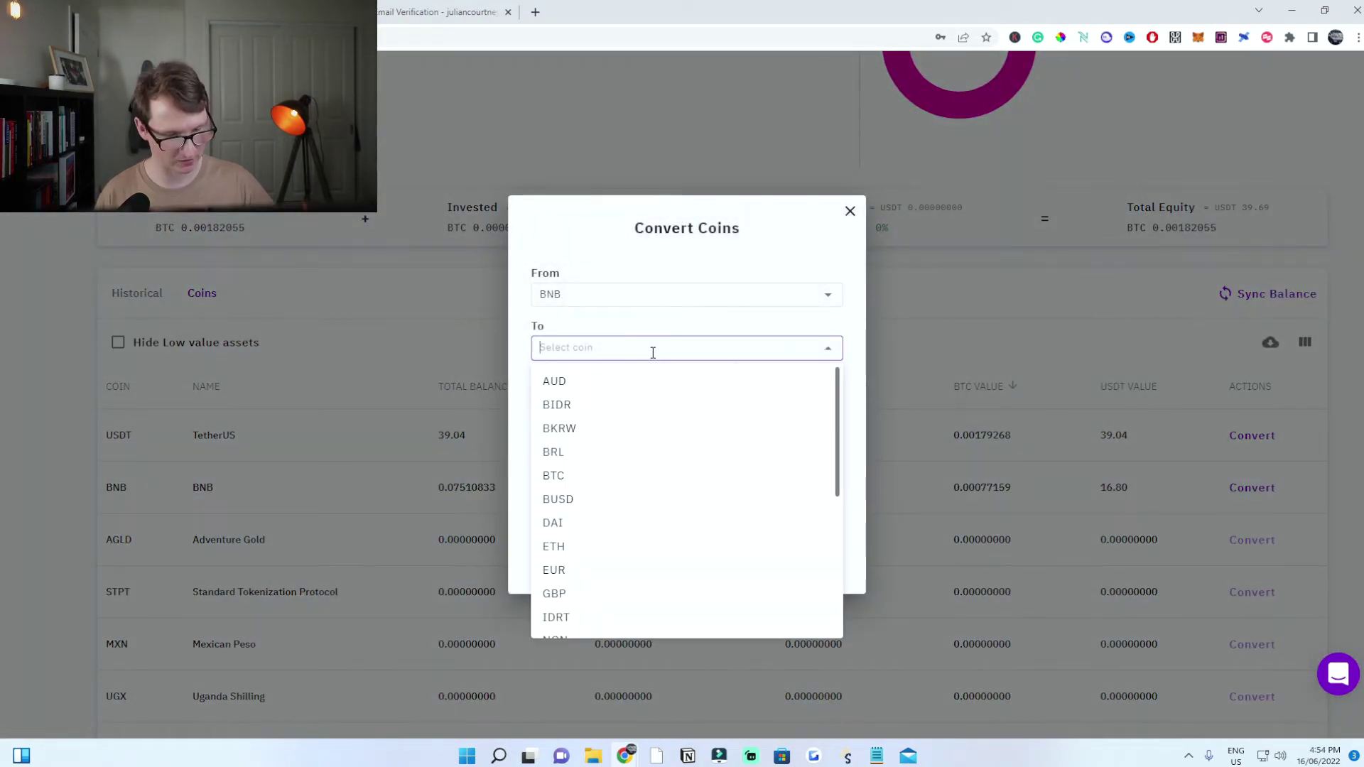
pyautogui.write('usd')
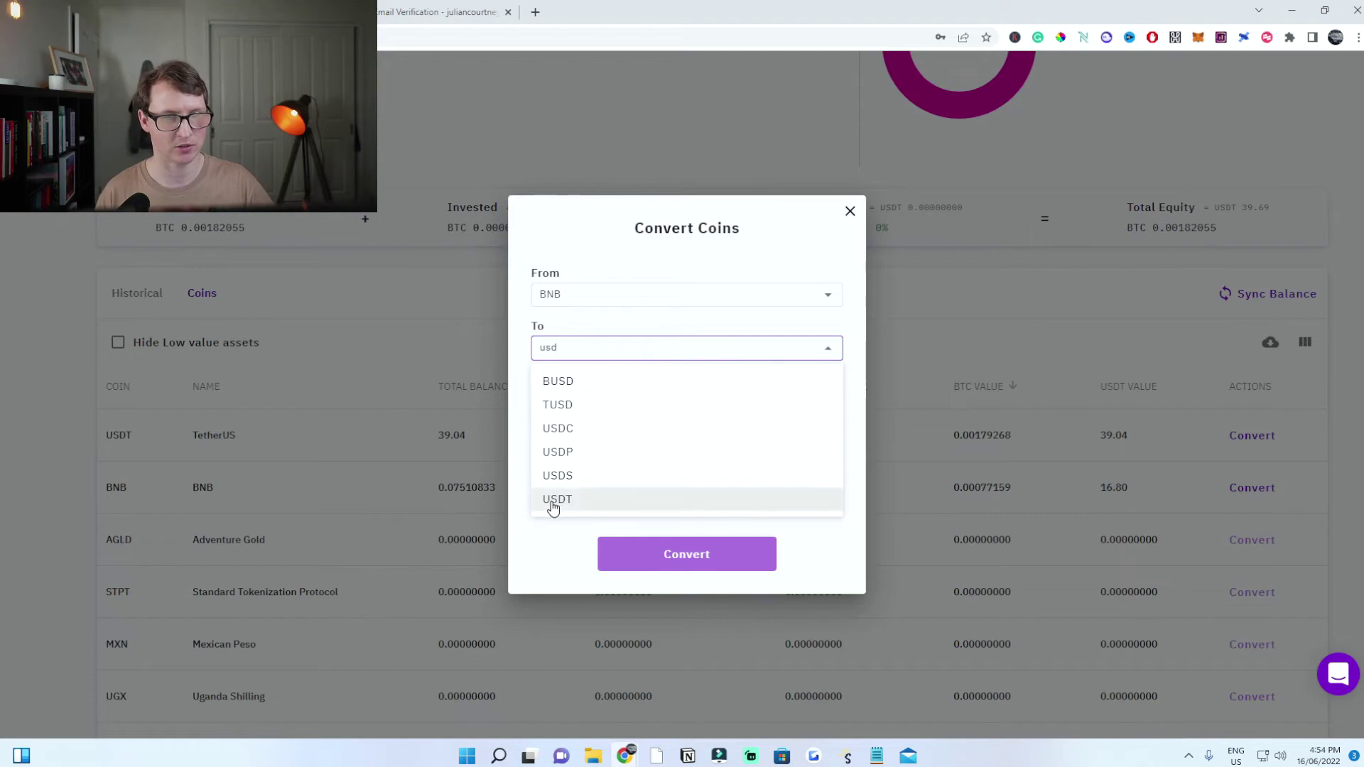
pyautogui.click(558, 503)
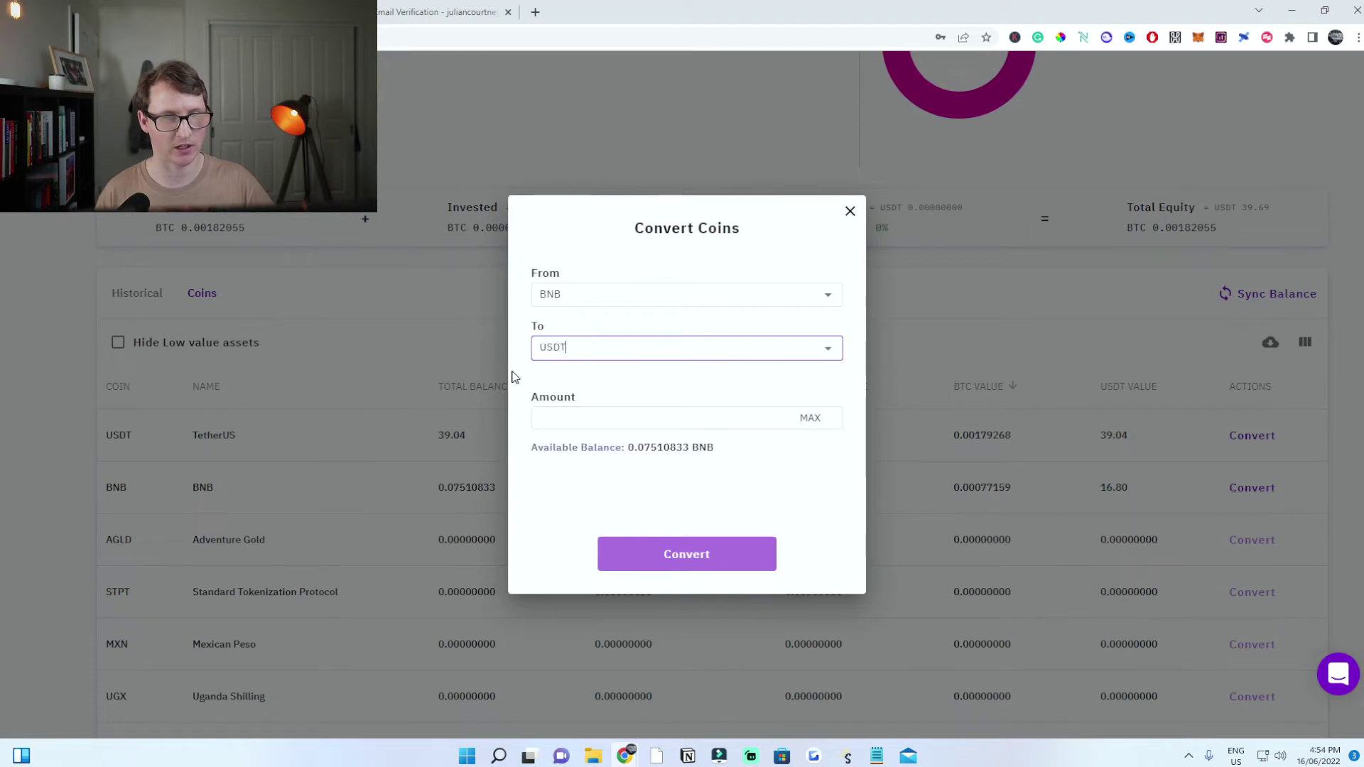
pyautogui.click(810, 420)
pyautogui.click(706, 420)
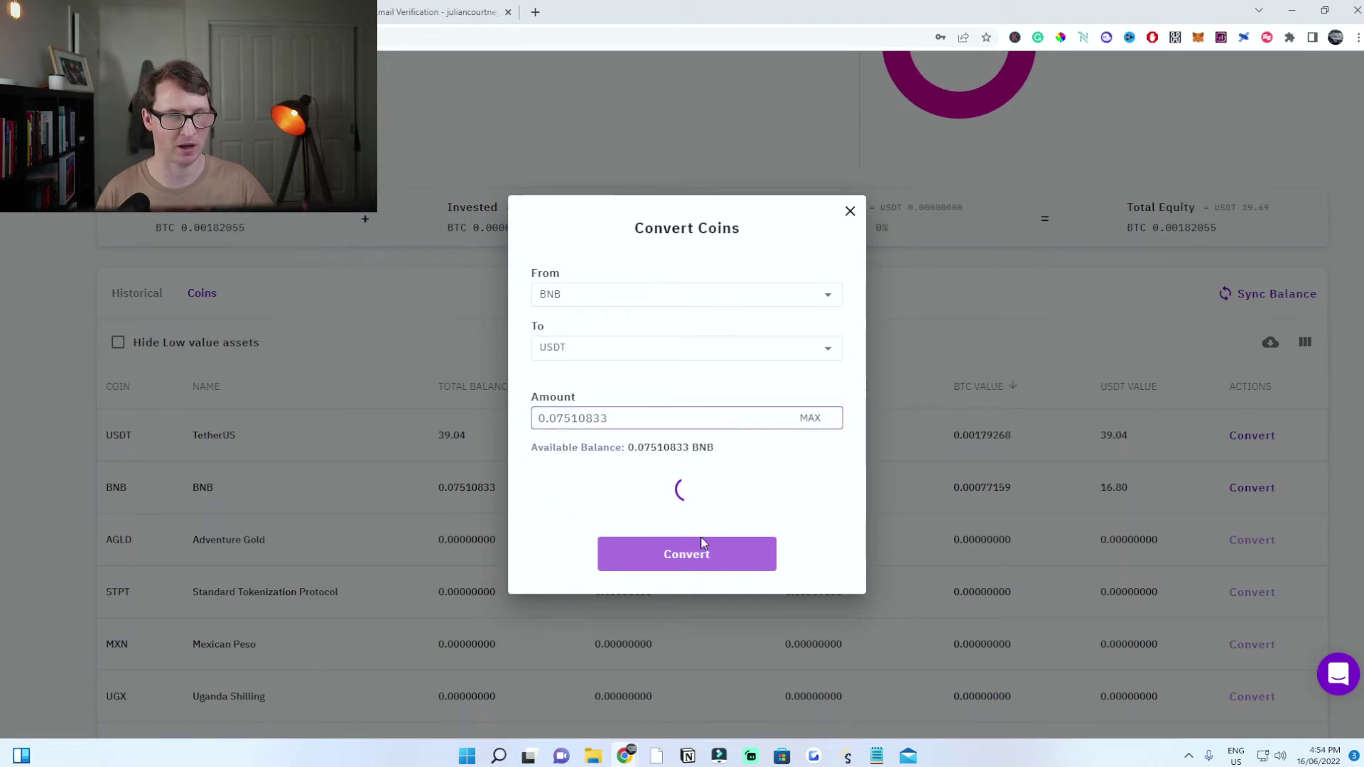
pyautogui.click(672, 559)
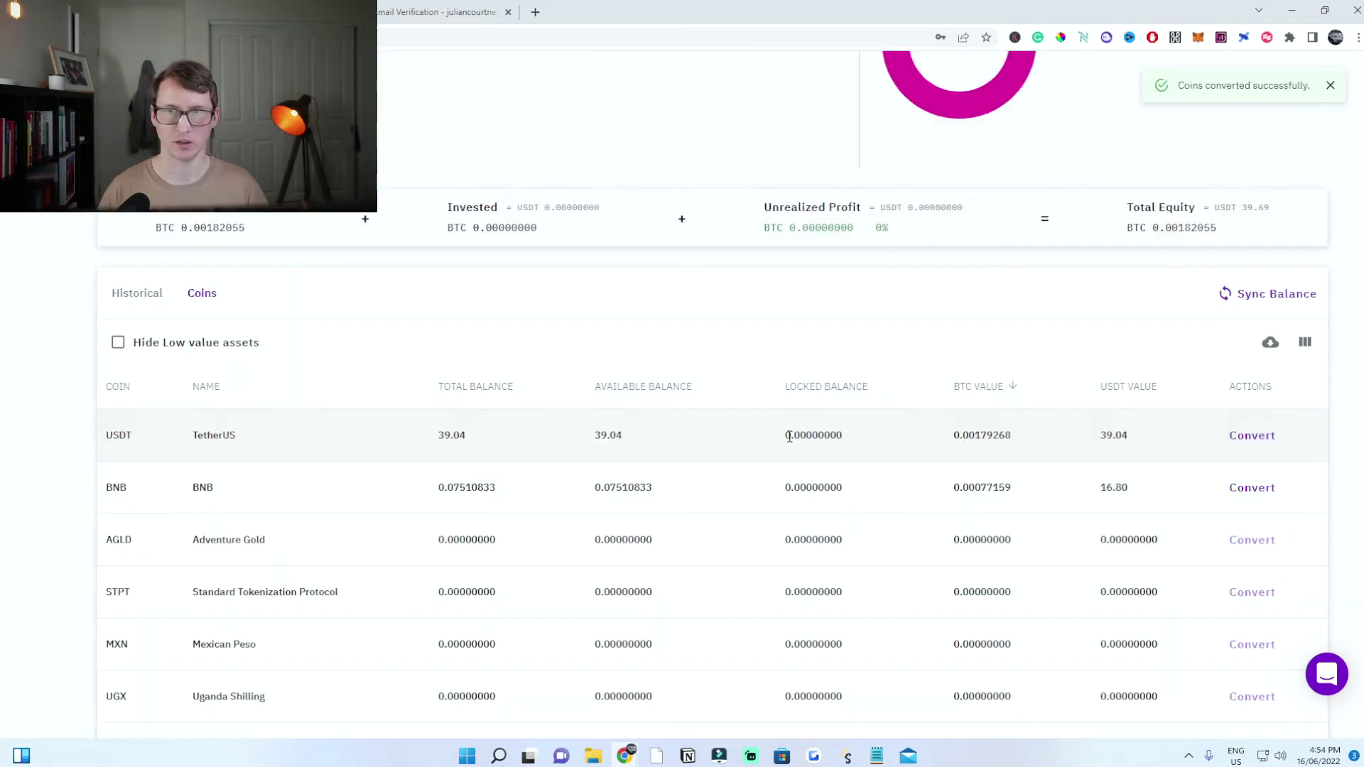
pyautogui.moveTo(188, 436); pyautogui.dragTo(1135, 438)
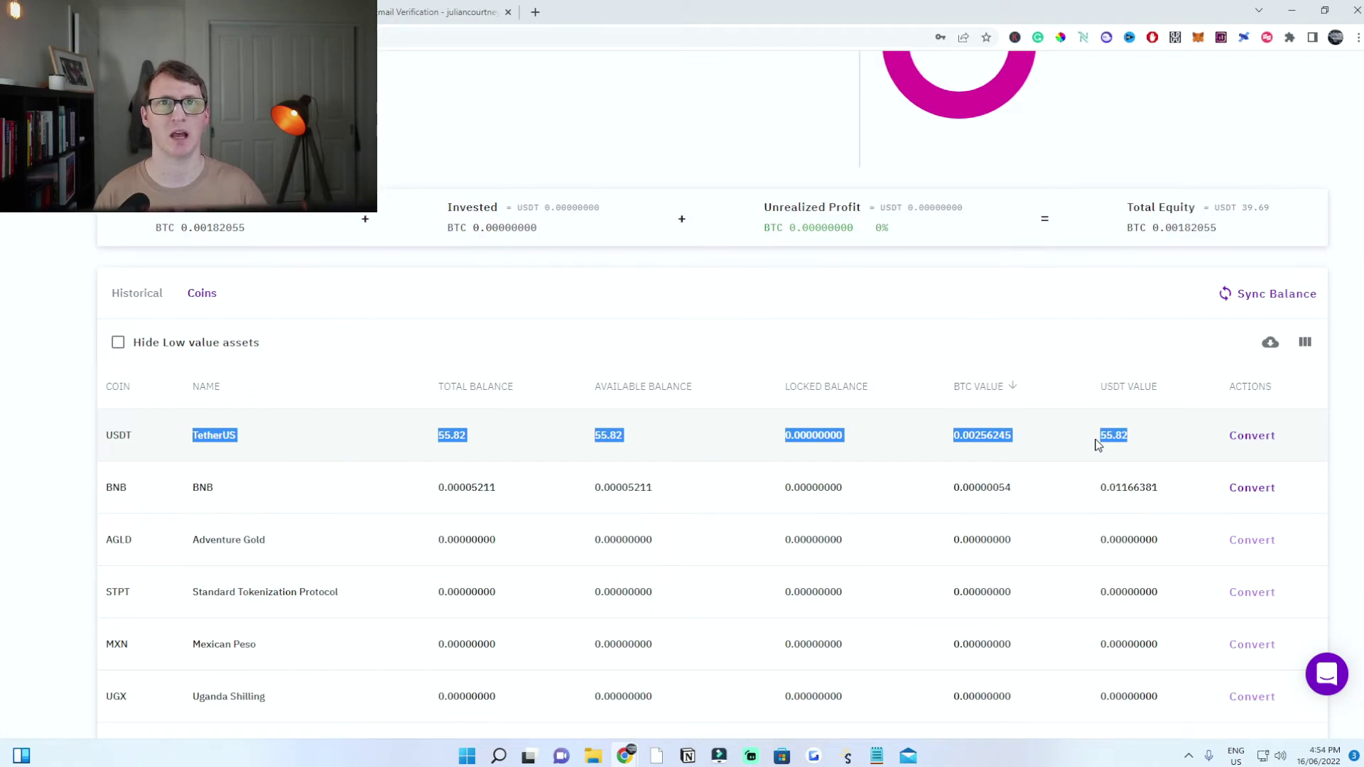
# Open the profit sharing marketplace and examine the total return of the SPACESHIP SONARUS trader
pyautogui.scroll(5, 585, 350)
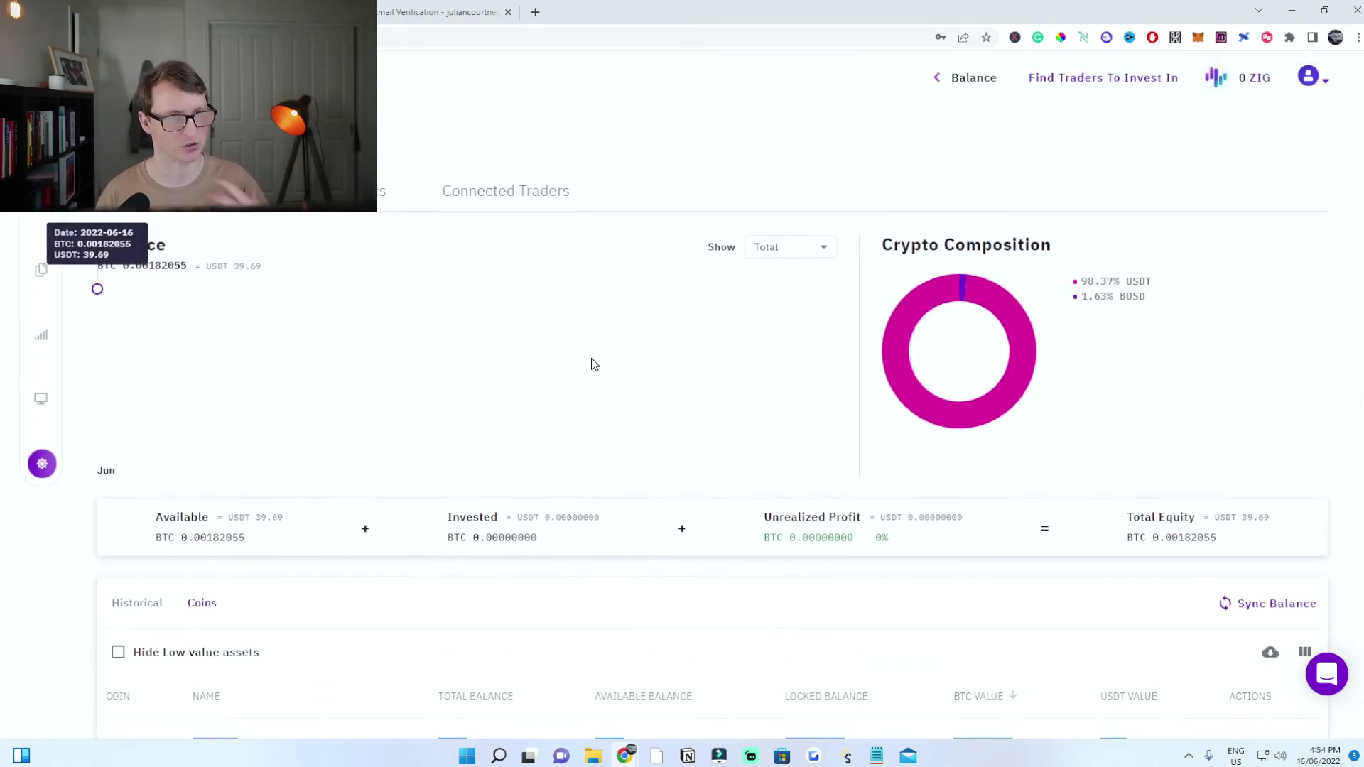
pyautogui.moveTo(70, 219)
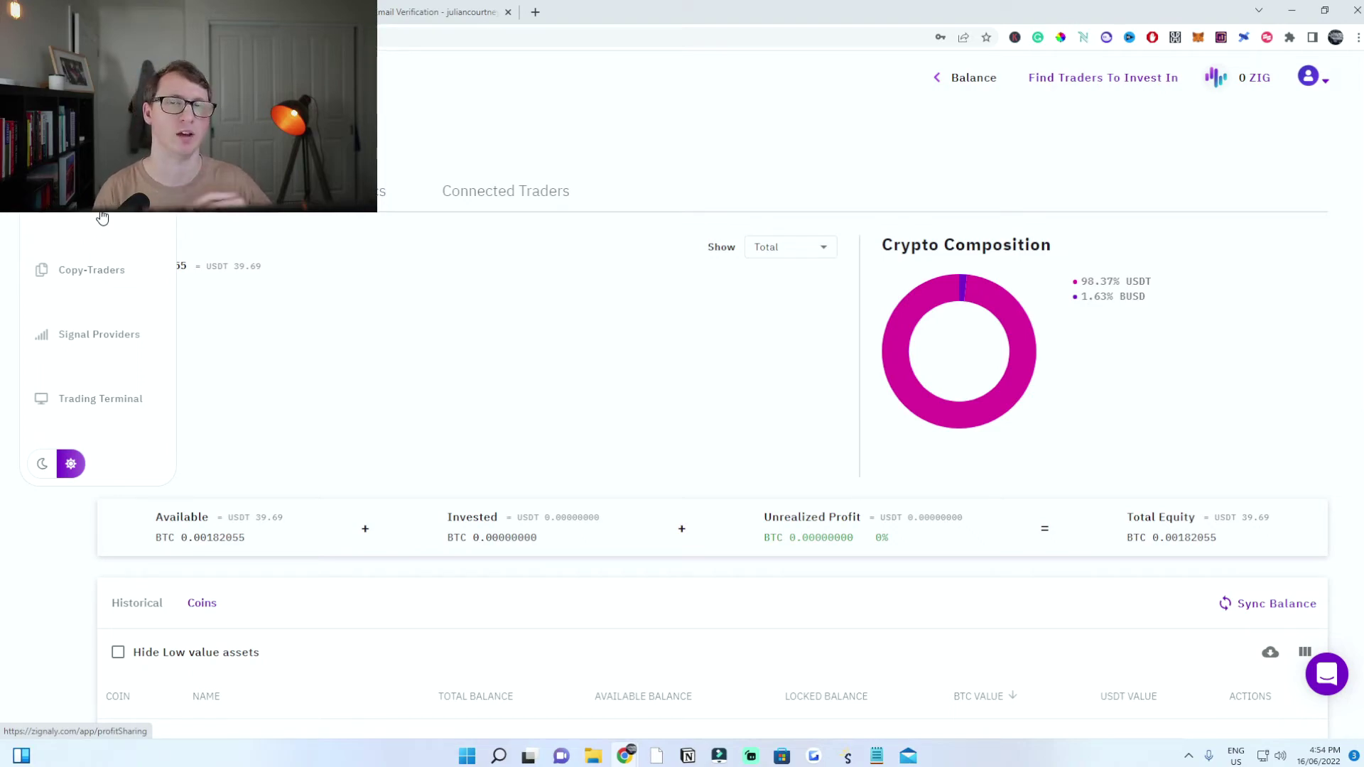
pyautogui.click(103, 217)
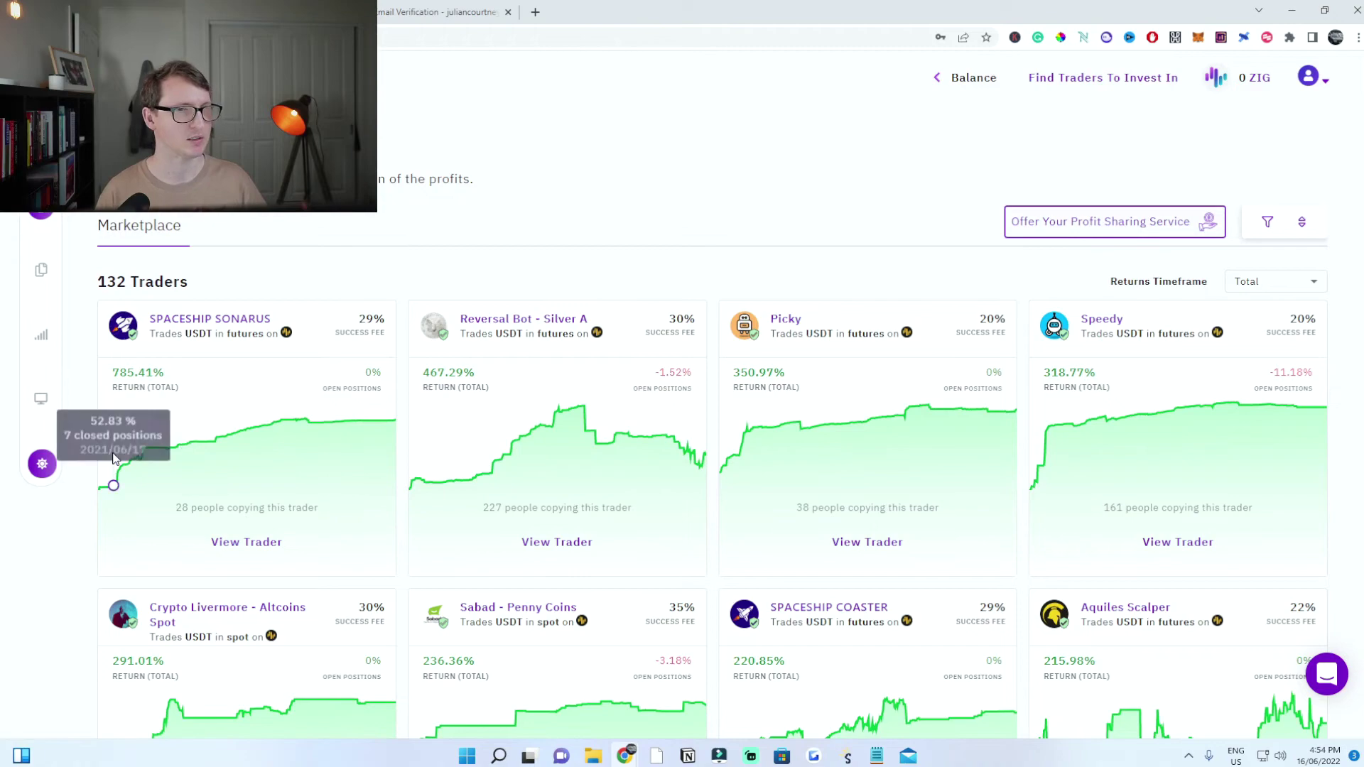
pyautogui.moveTo(111, 373); pyautogui.dragTo(165, 372)
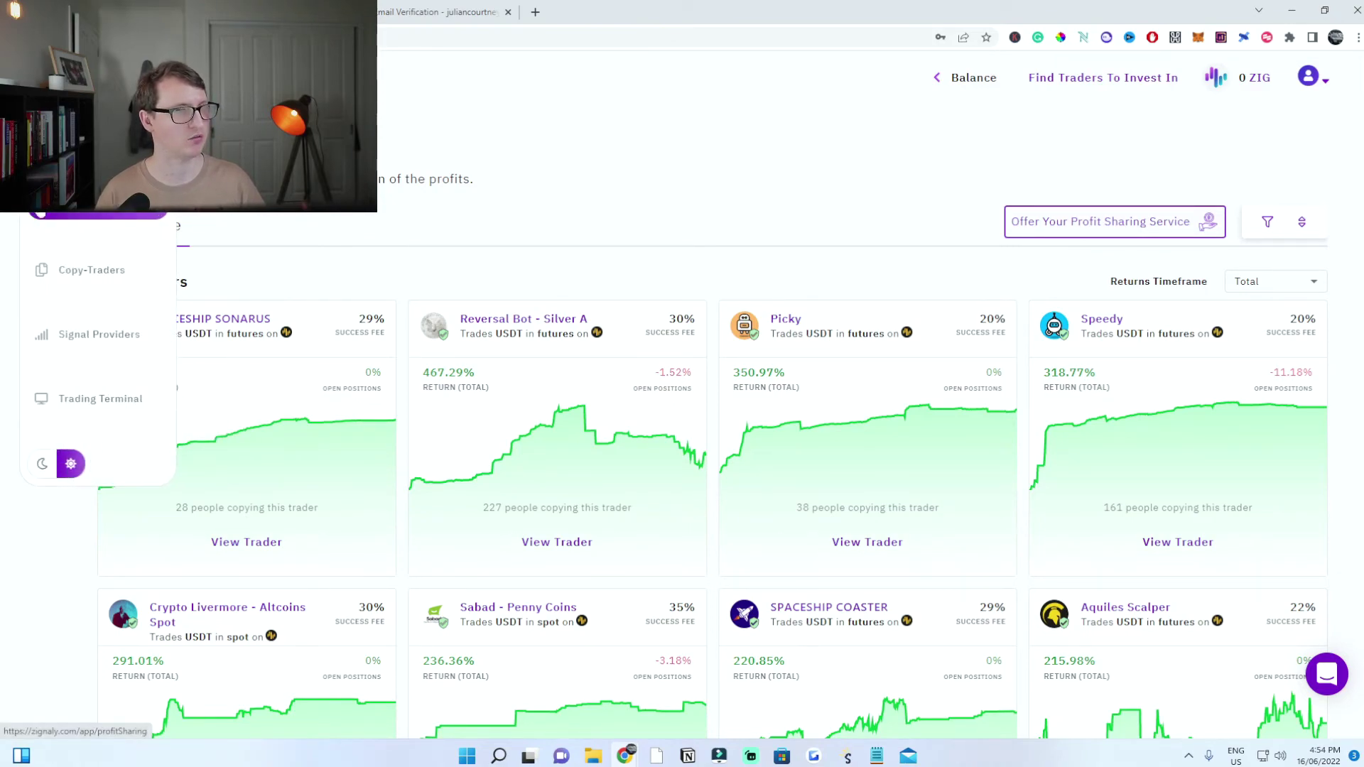
# View the dashboard's open positions, and return to the profit sharing marketplace to examine the SPACESHIP SONARUS return chart
pyautogui.click(71, 269)
pyautogui.moveTo(40, 216)
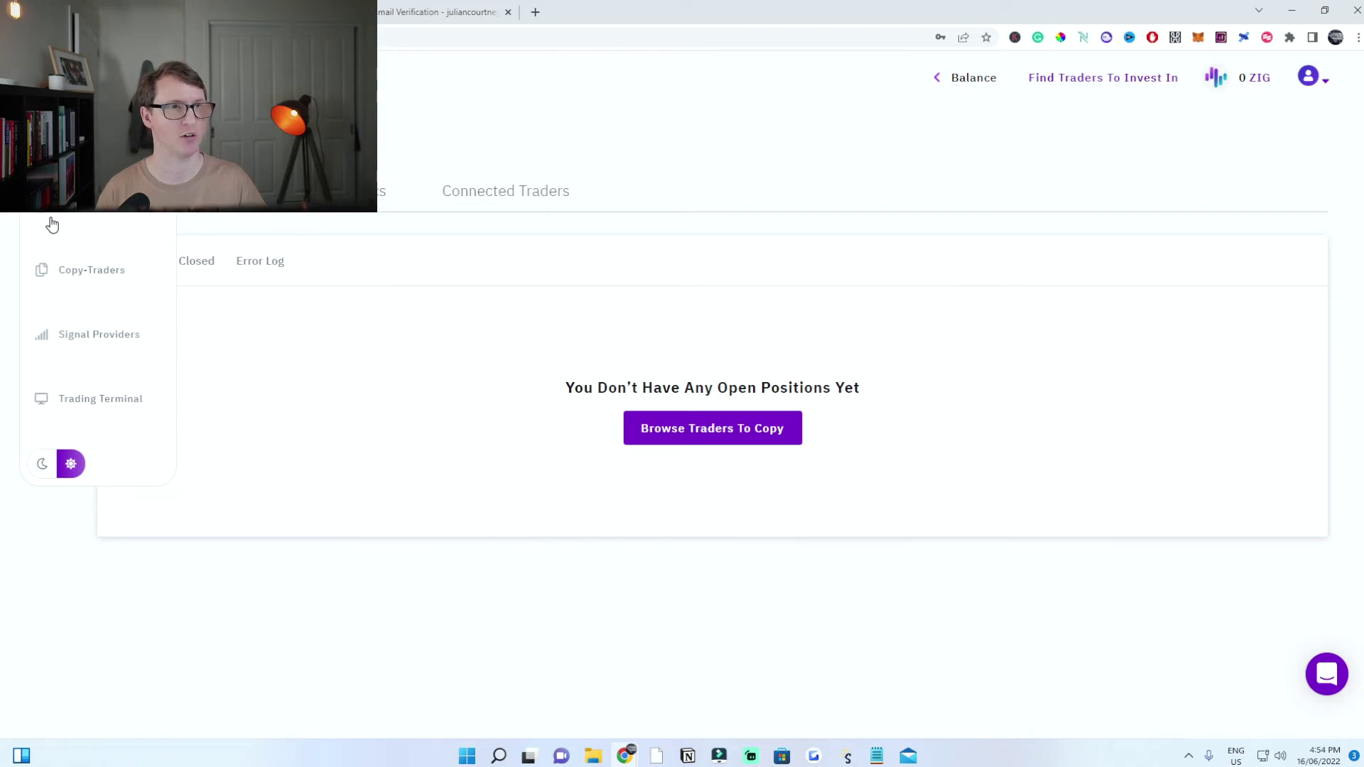
pyautogui.click(89, 217)
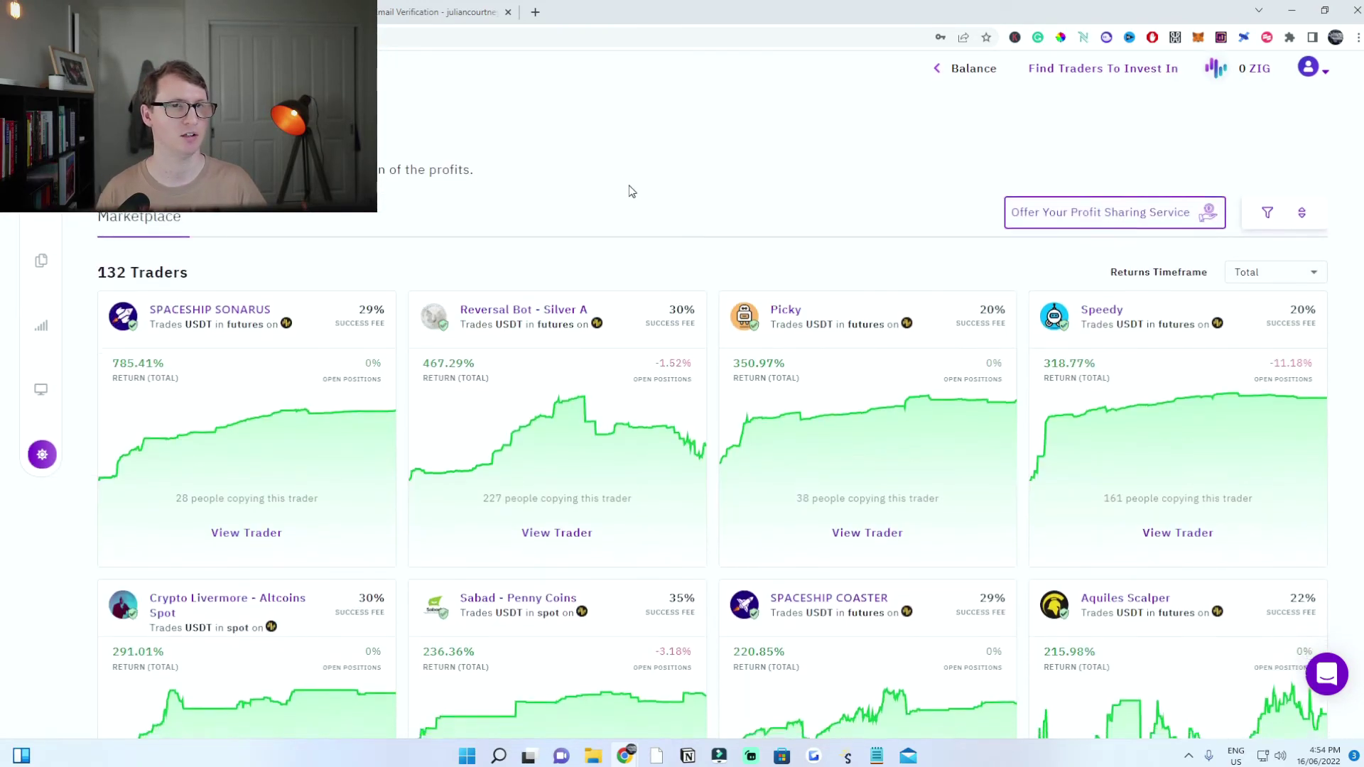
pyautogui.scroll(-2, 632, 190)
pyautogui.scroll(1, 248, 368)
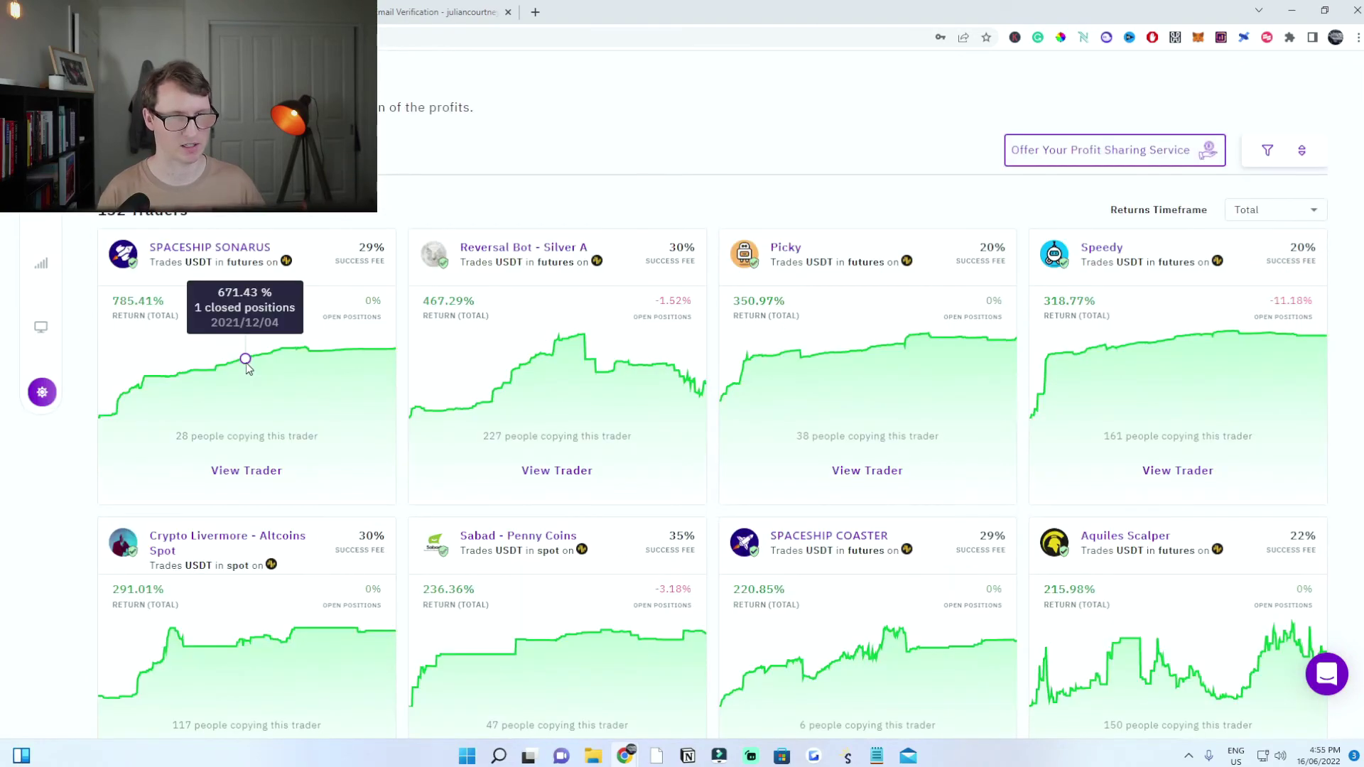
pyautogui.scroll(1, 988, 446)
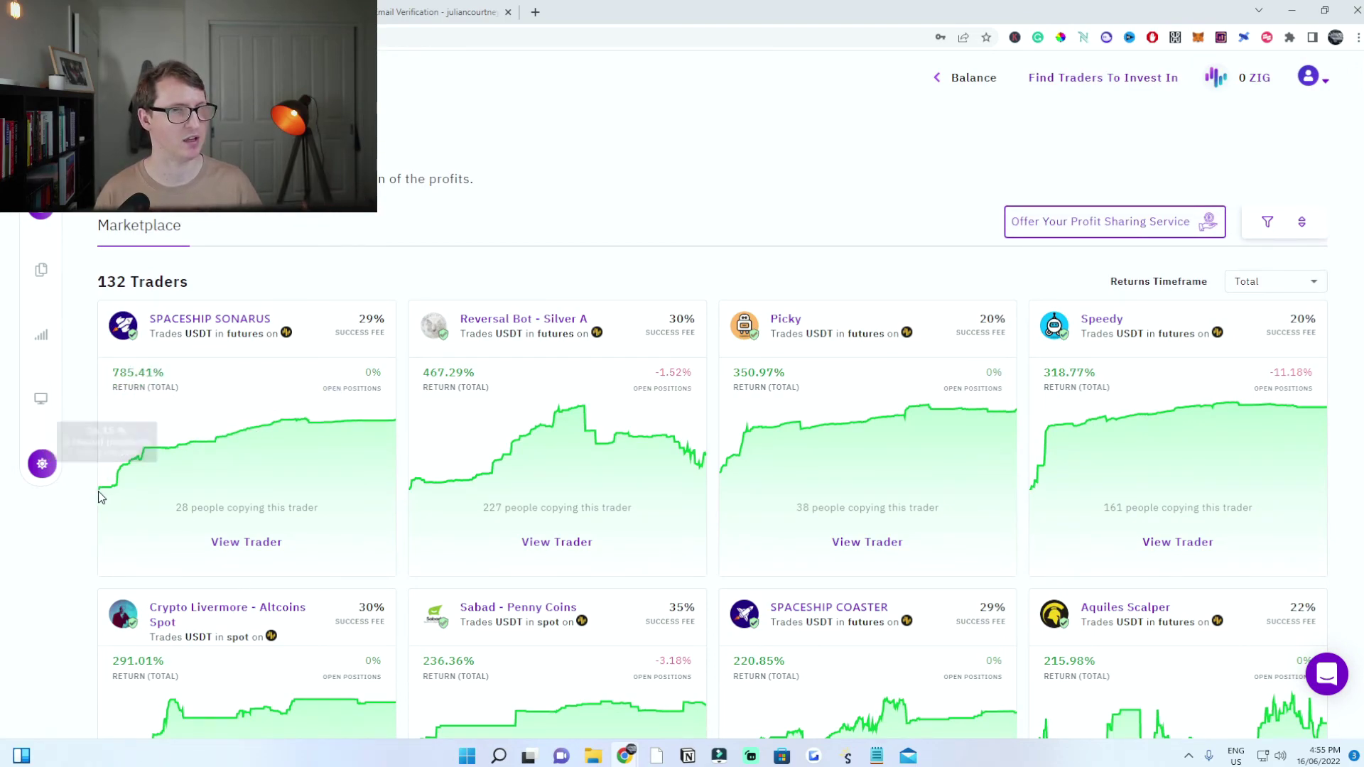
pyautogui.moveTo(100, 493)
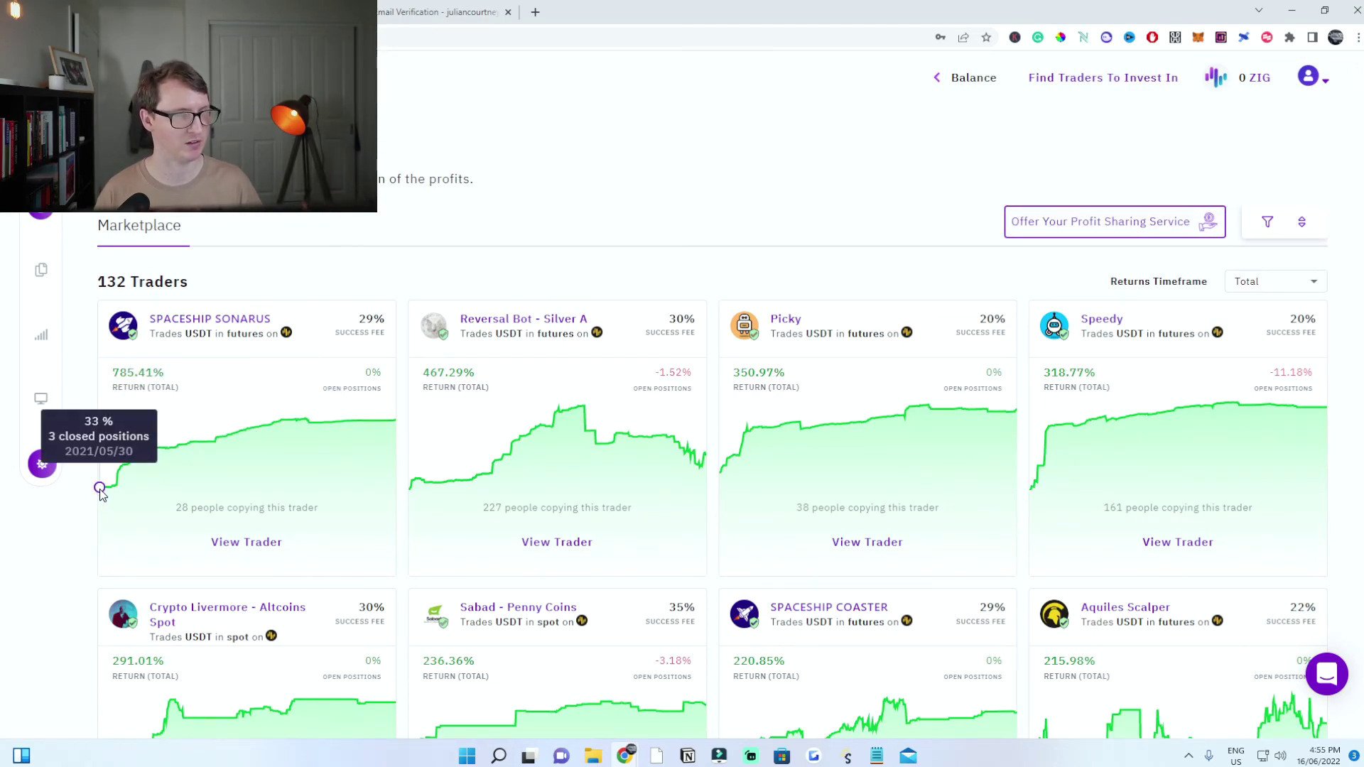
# Start copying the SPACESHIP SONARUS trader with an investment of 55.82 USDT and the profits set to reinvest
pyautogui.click(242, 545)
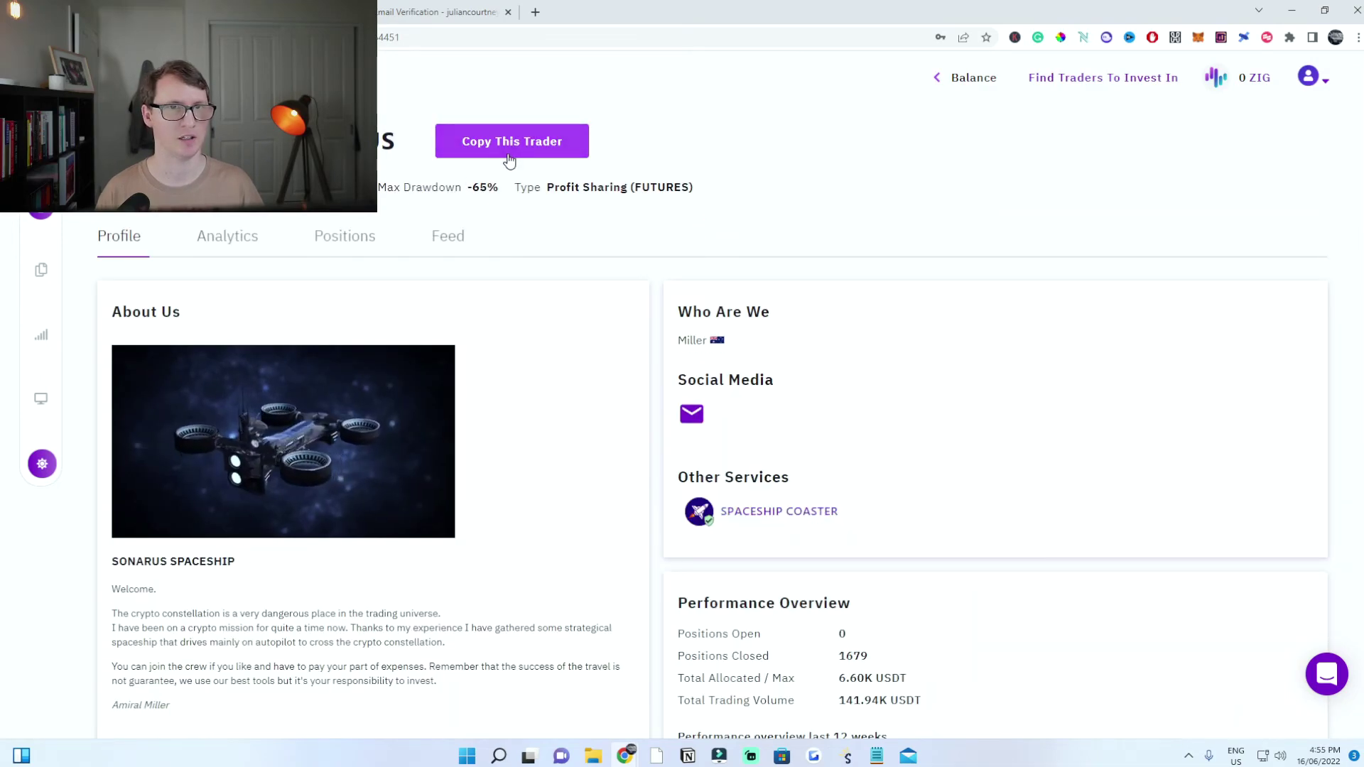
pyautogui.click(506, 141)
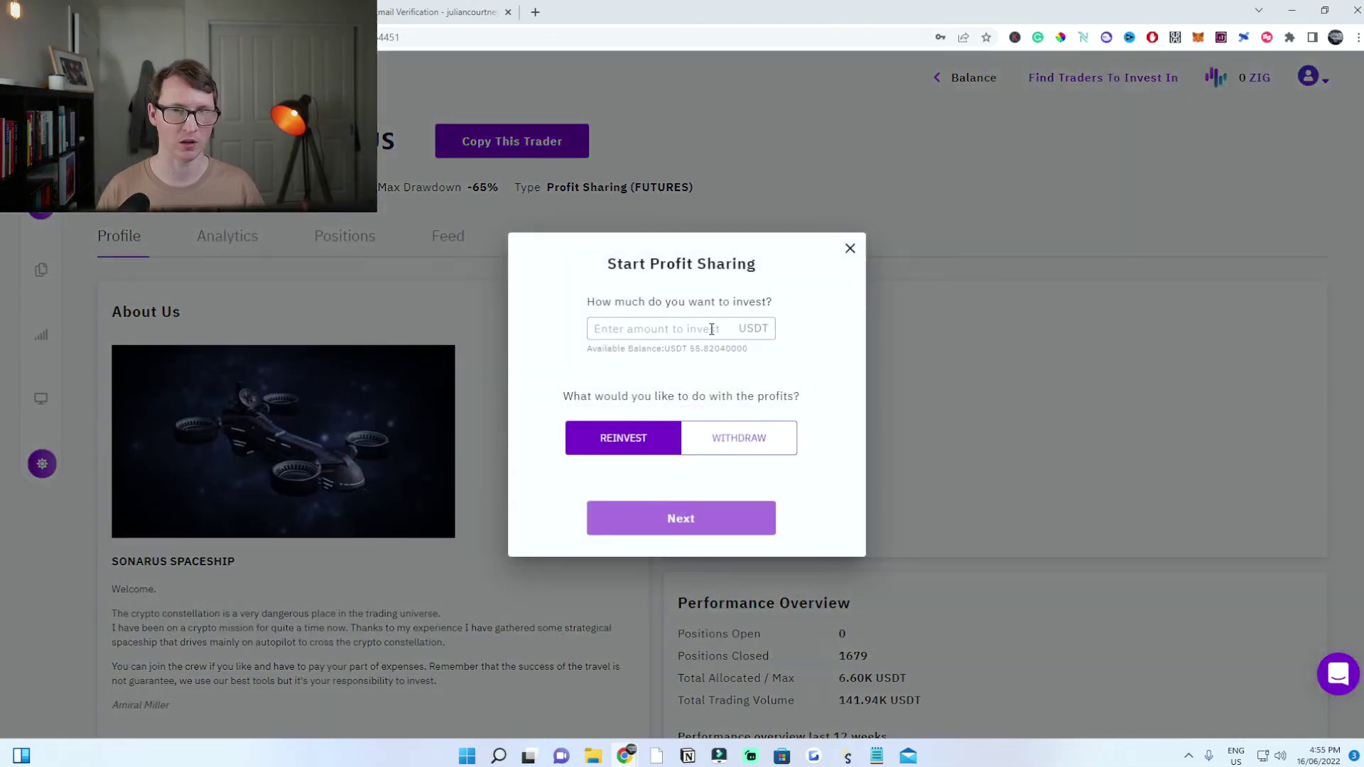
pyautogui.click(711, 329)
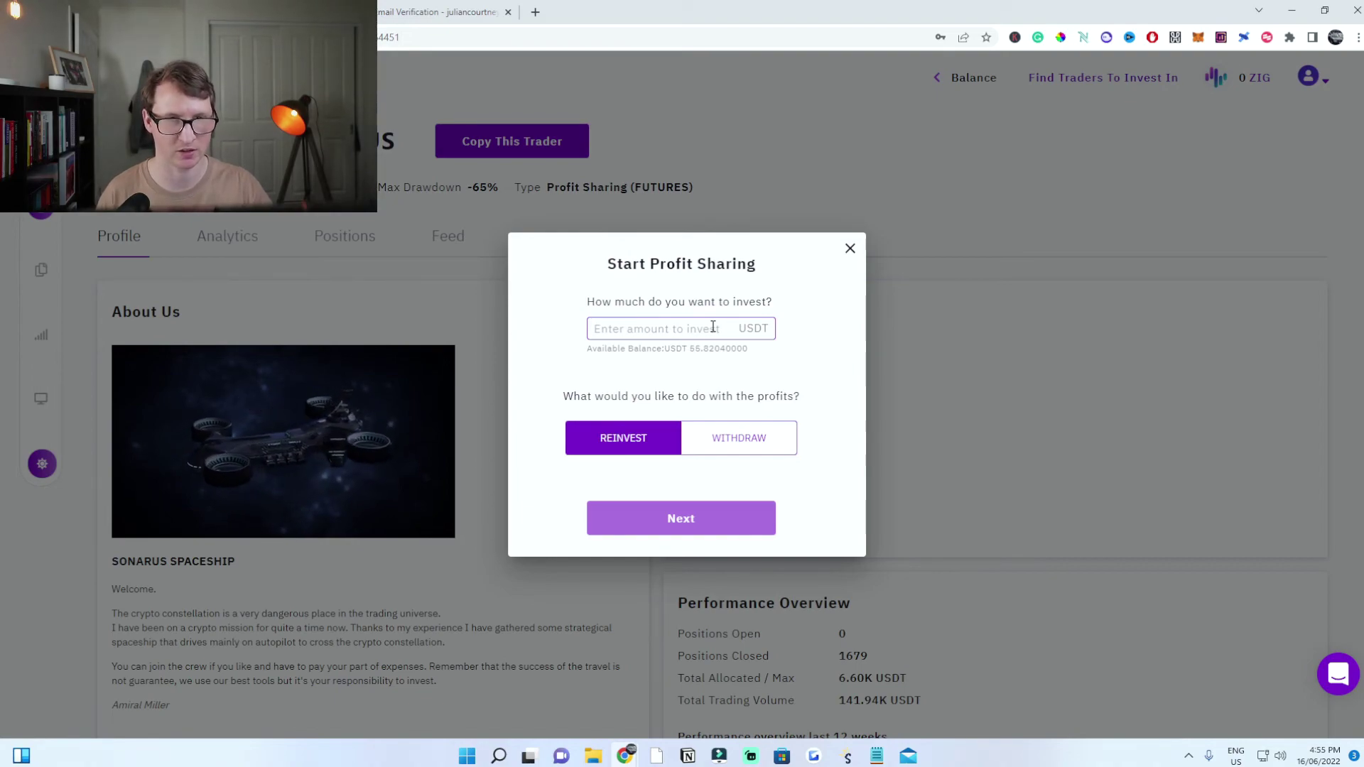
pyautogui.write('55.82')
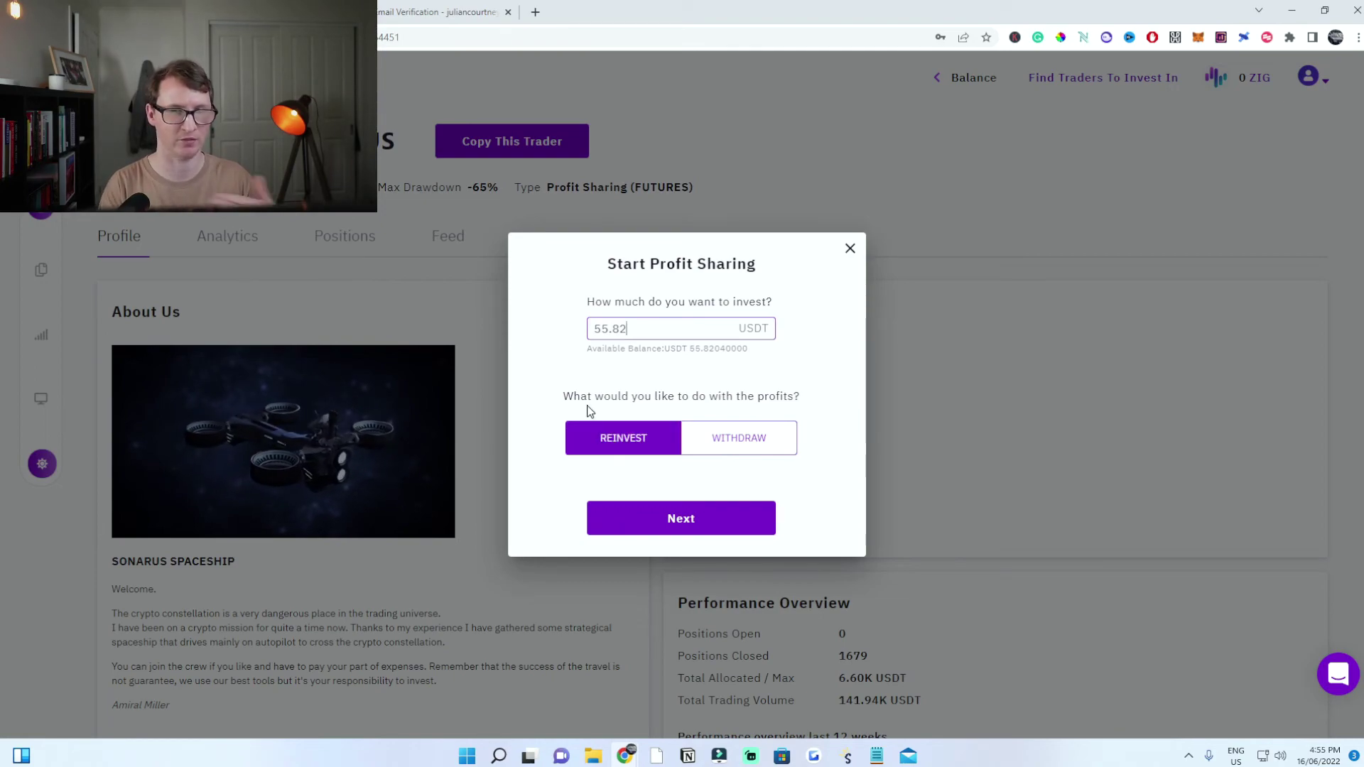
pyautogui.click(648, 533)
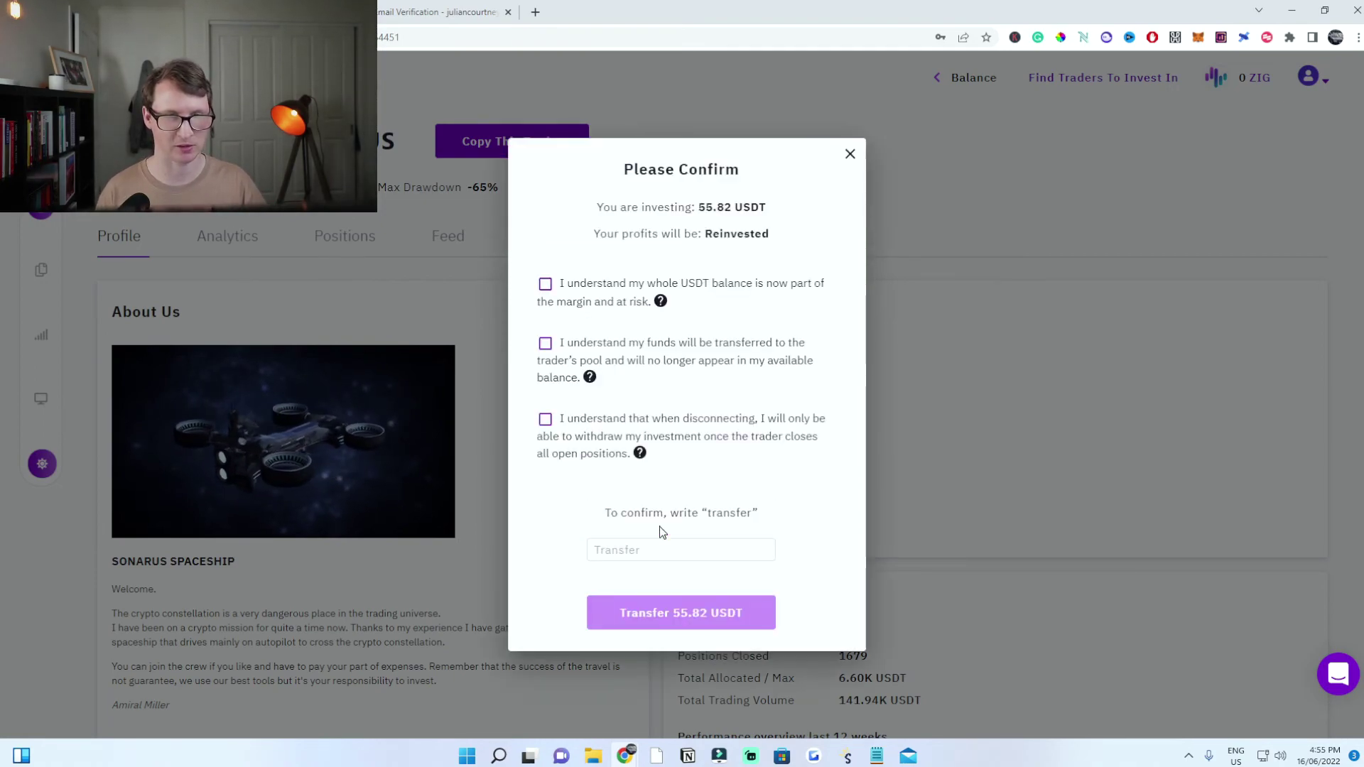
# Accept all three risk acknowledgements, enter "transfer" as the confirmation word, and transfer the 55.82 USDT to the trader
pyautogui.click(545, 344)
pyautogui.click(545, 419)
pyautogui.click(597, 549)
pyautogui.write('tr')
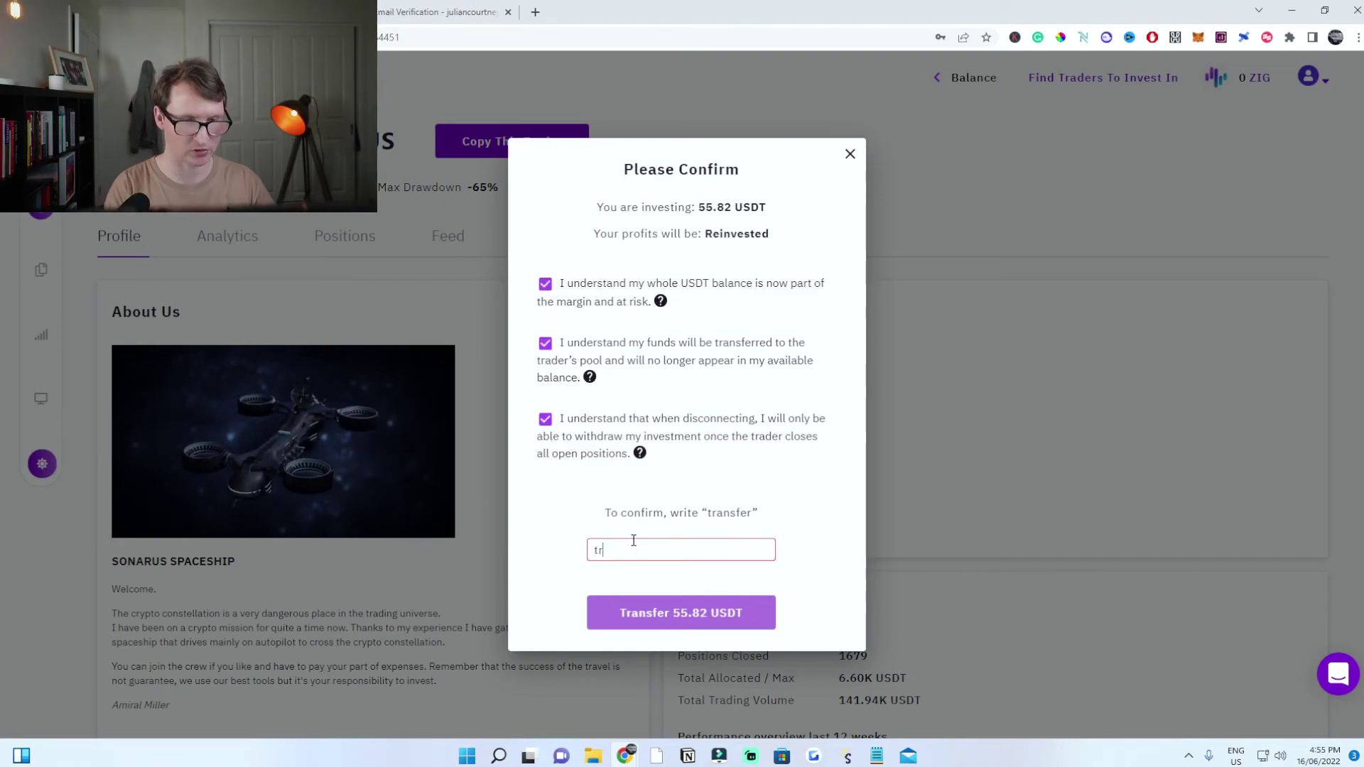
pyautogui.write('ansfer')
pyautogui.click(678, 621)
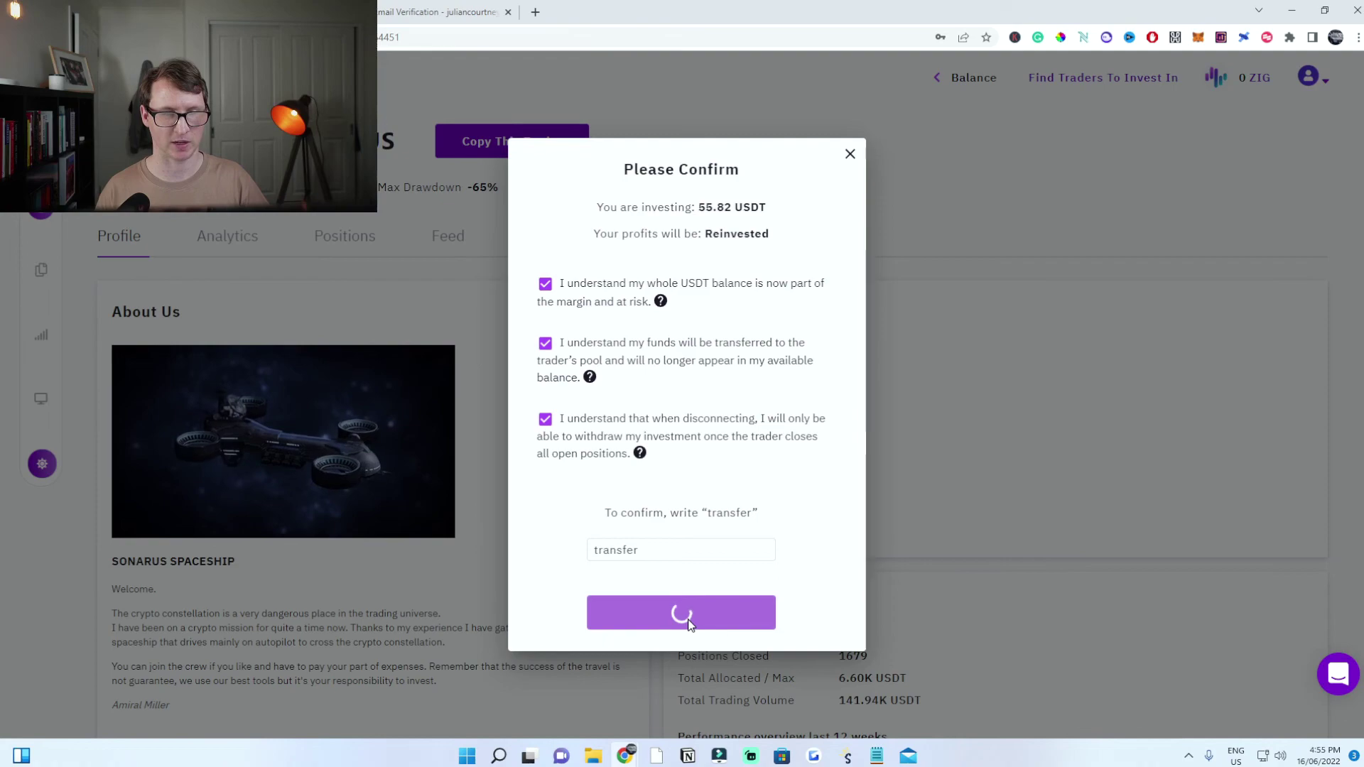
# Review the dashboard's profit analytics and its time frame options, the account balance, and the open positions
pyautogui.click(556, 425)
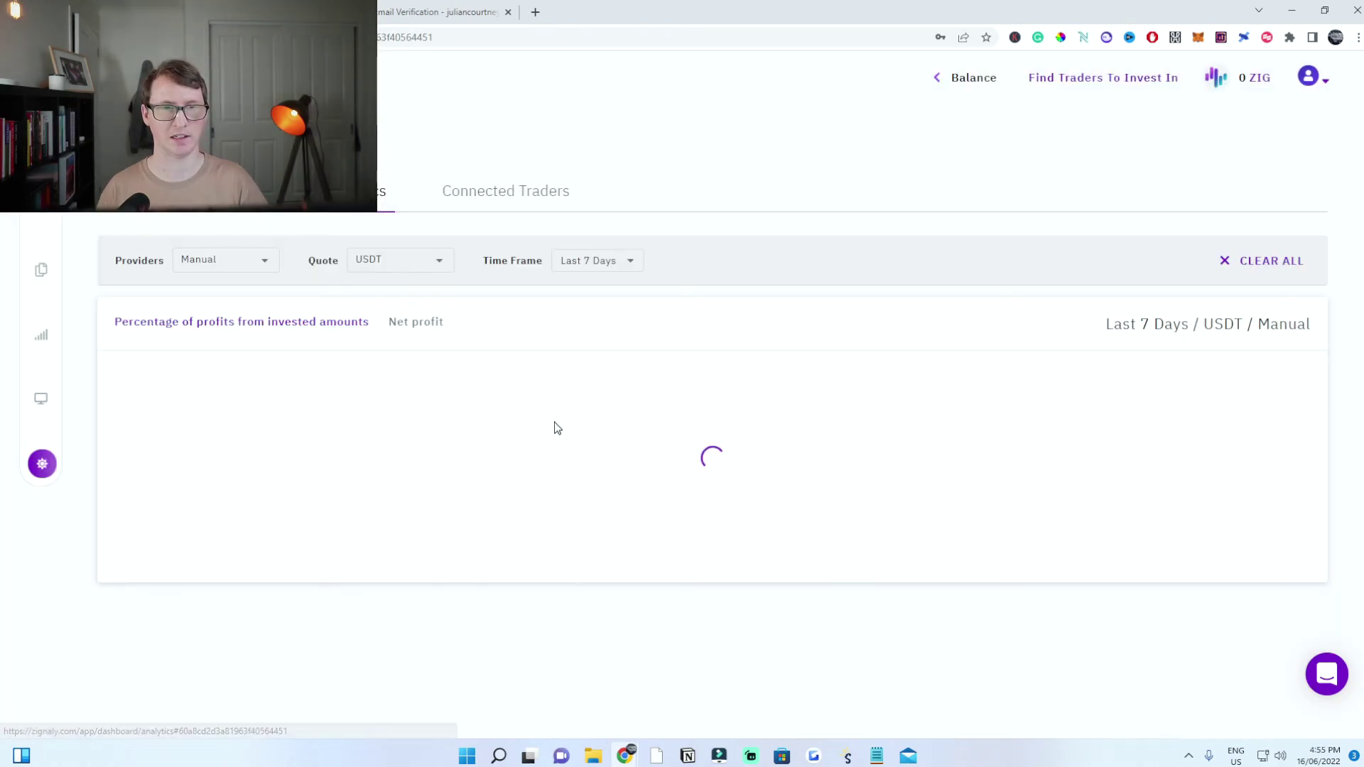
pyautogui.click(627, 270)
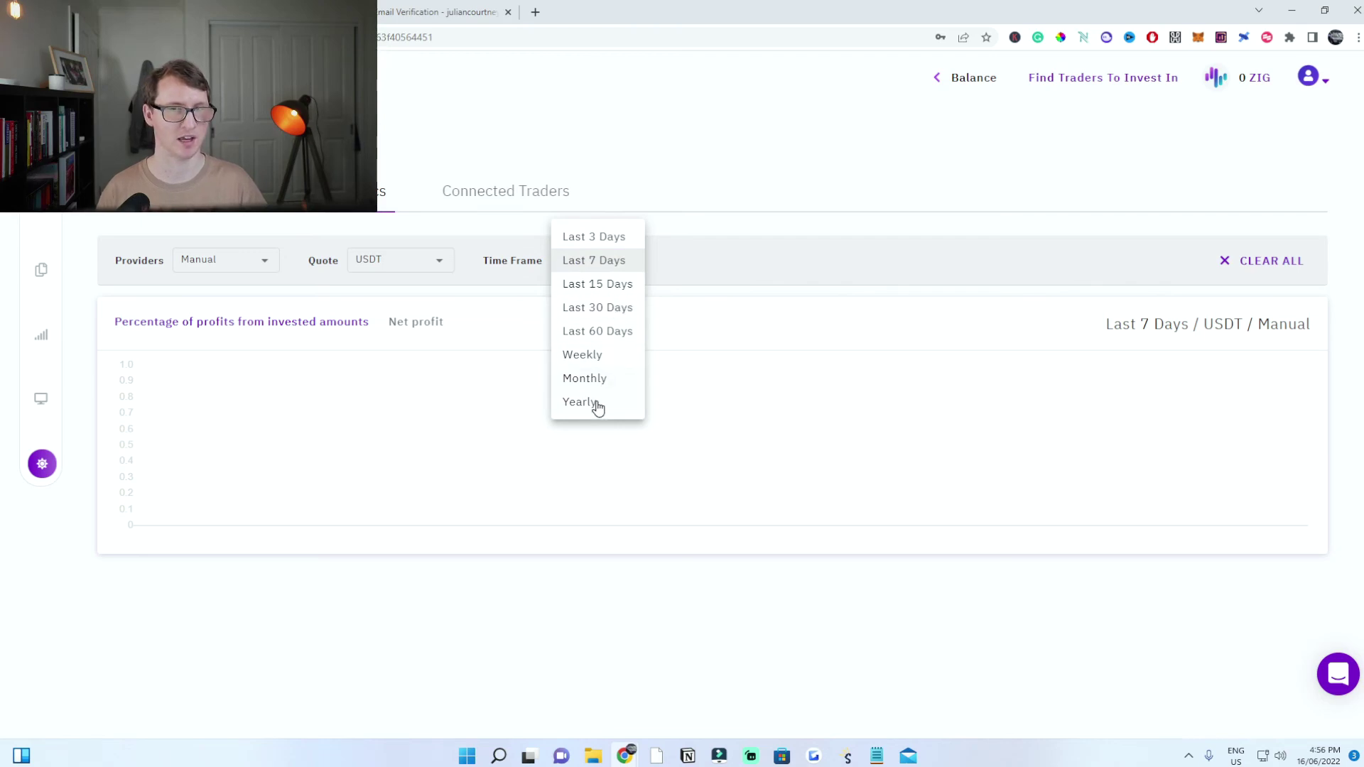
pyautogui.click(434, 297)
pyautogui.hotkey('alt', 'Left')
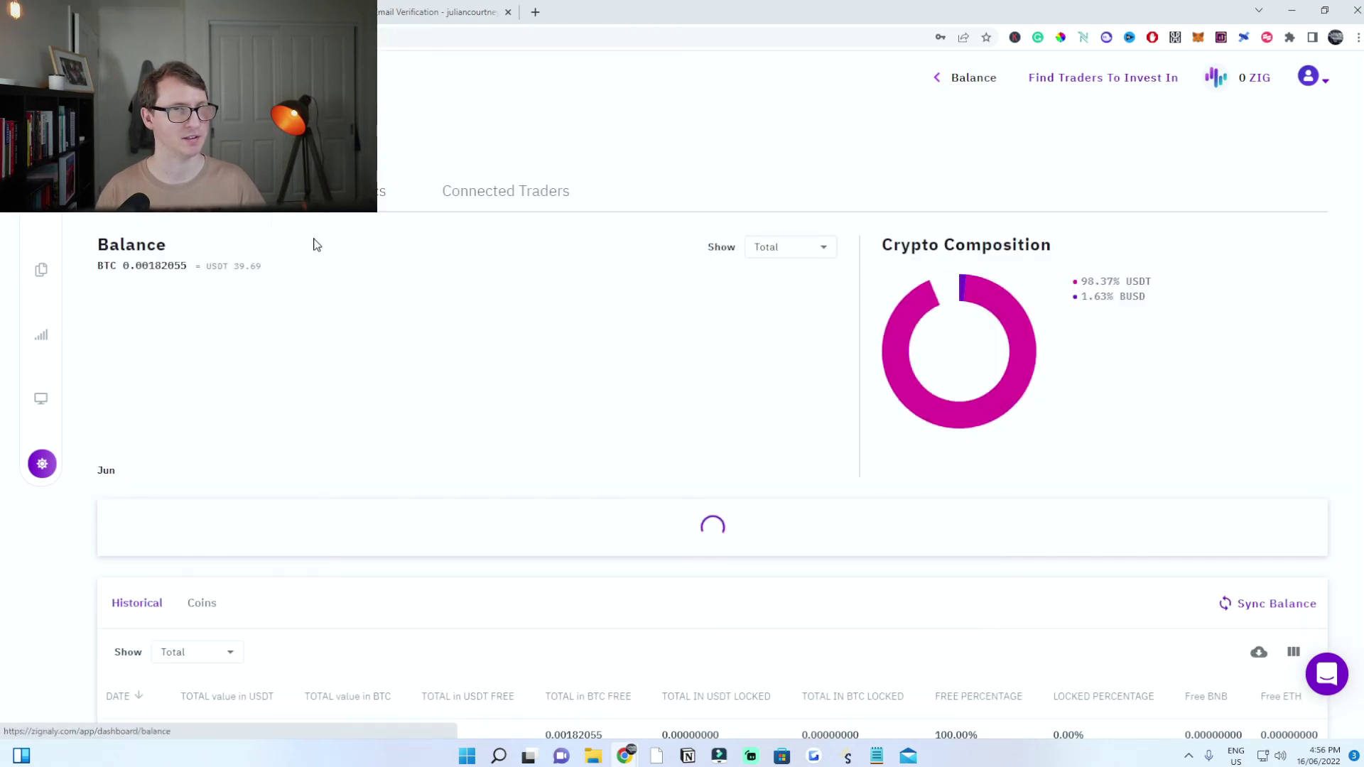
pyautogui.click(338, 190)
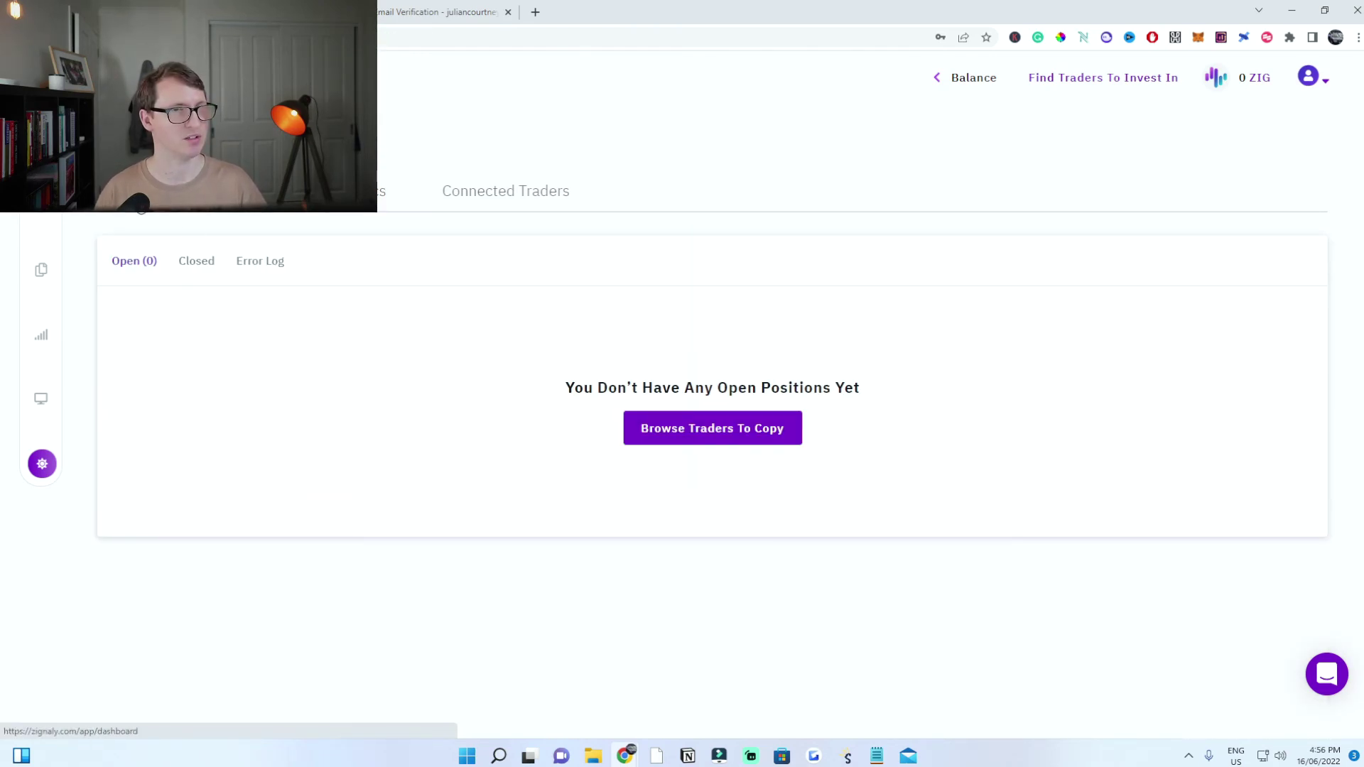
# Open the list of connected traders and examine the return and allocated amount of SPACESHIP SONARUS
pyautogui.click(506, 191)
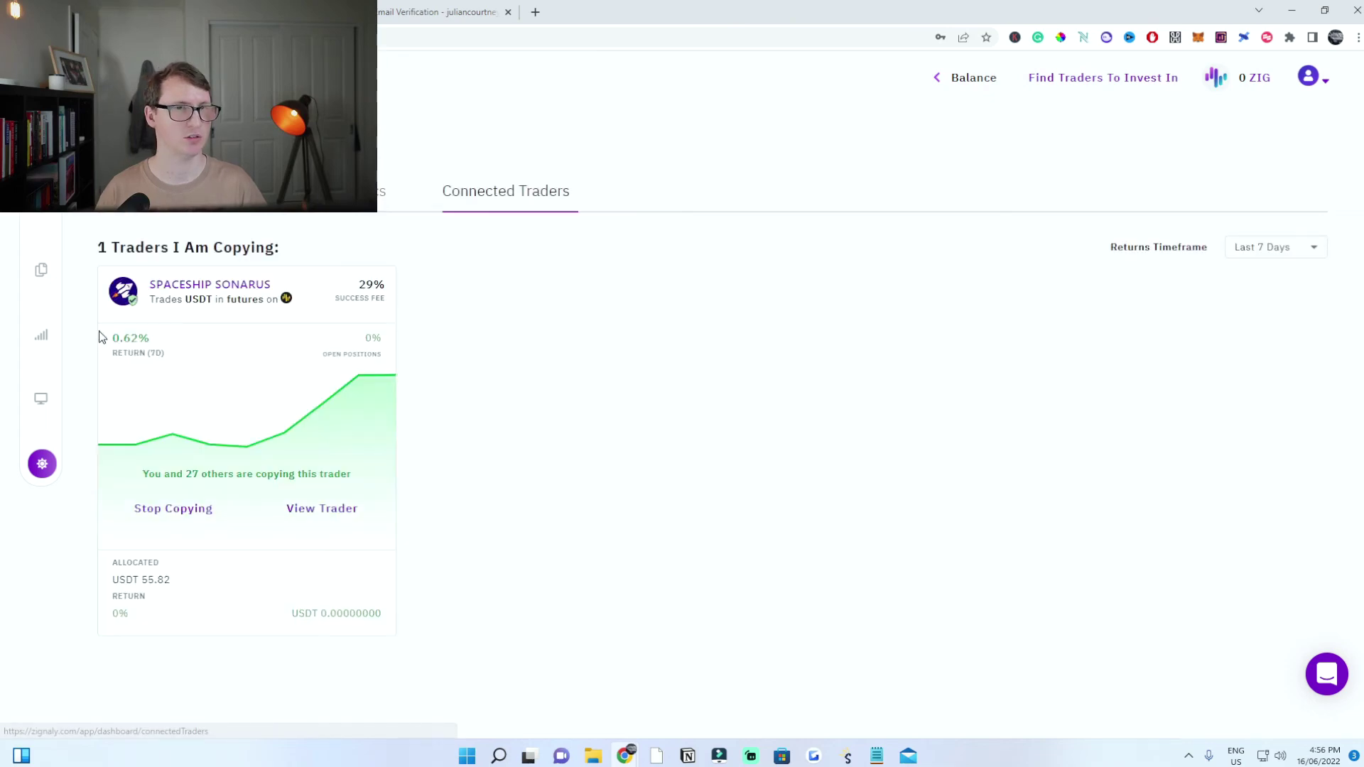
pyautogui.tripleClick(119, 244)
pyautogui.click(459, 253)
pyautogui.doubleClick(516, 635)
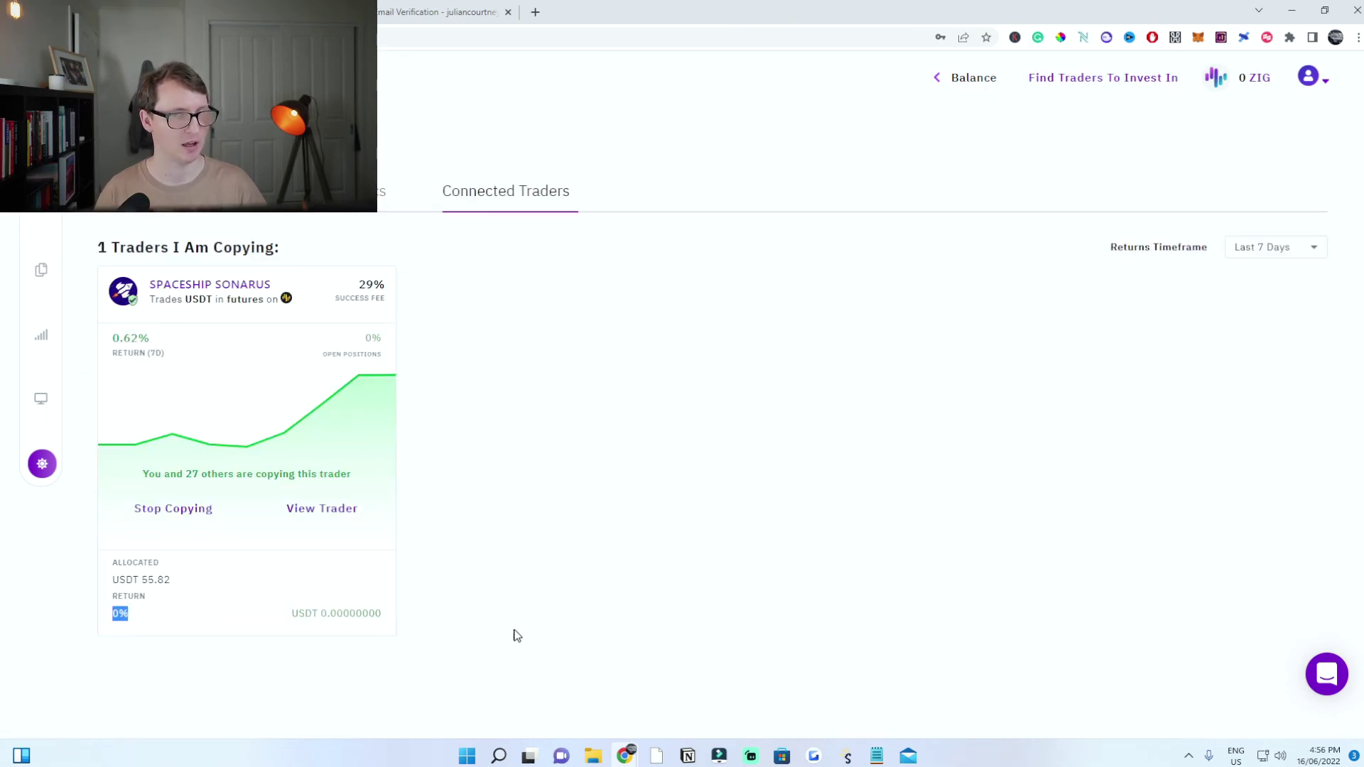
pyautogui.click(265, 633)
pyautogui.doubleClick(306, 613)
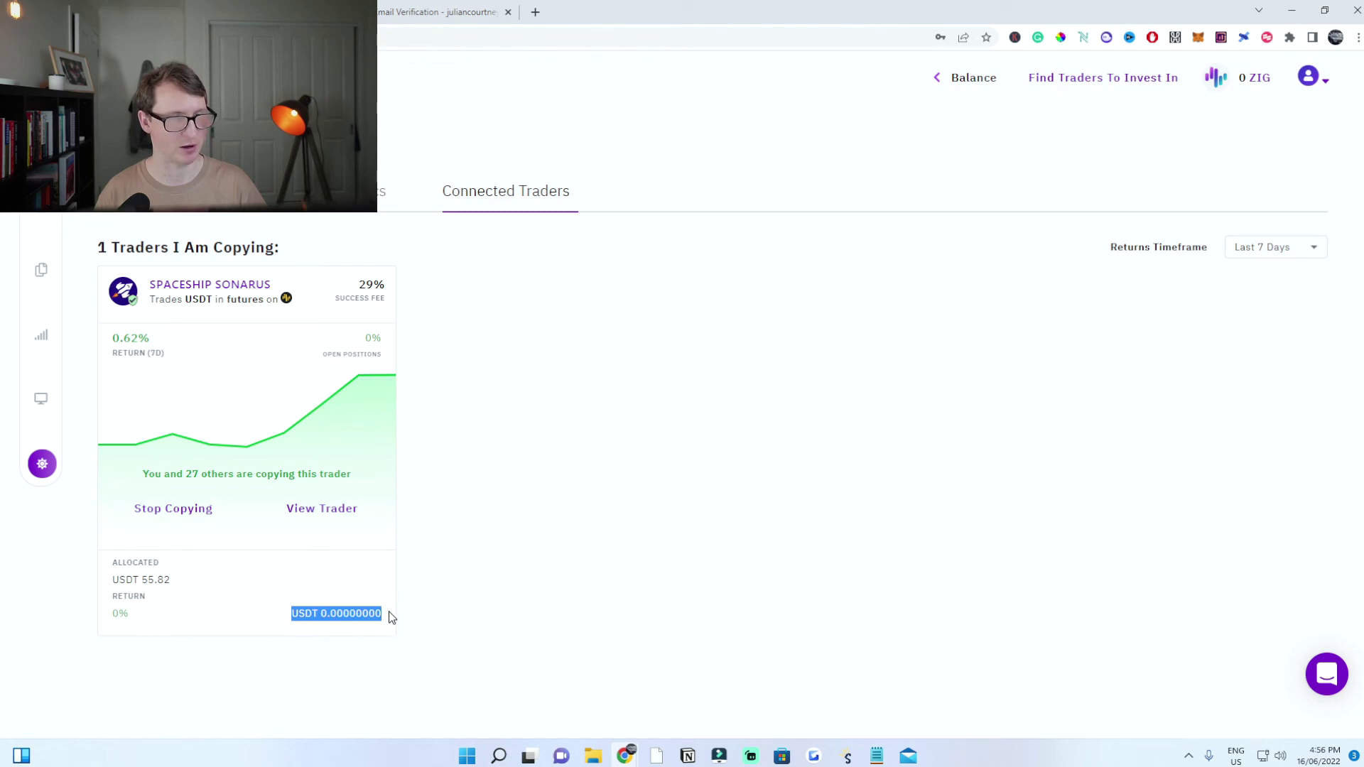
pyautogui.moveTo(112, 580); pyautogui.dragTo(185, 581)
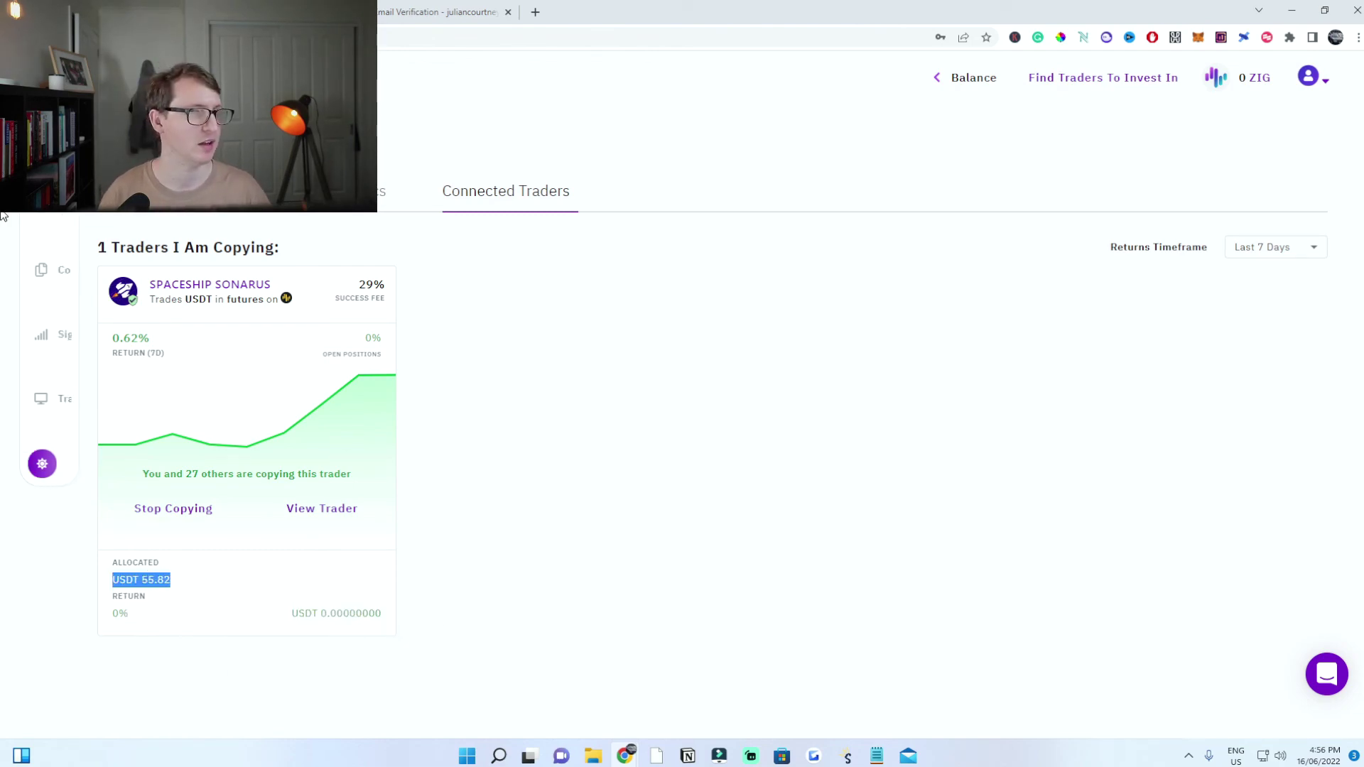
# Reopen the SPACESHIP SONARUS profile from the profit sharing marketplace and expand the account balance summary
pyautogui.click(43, 206)
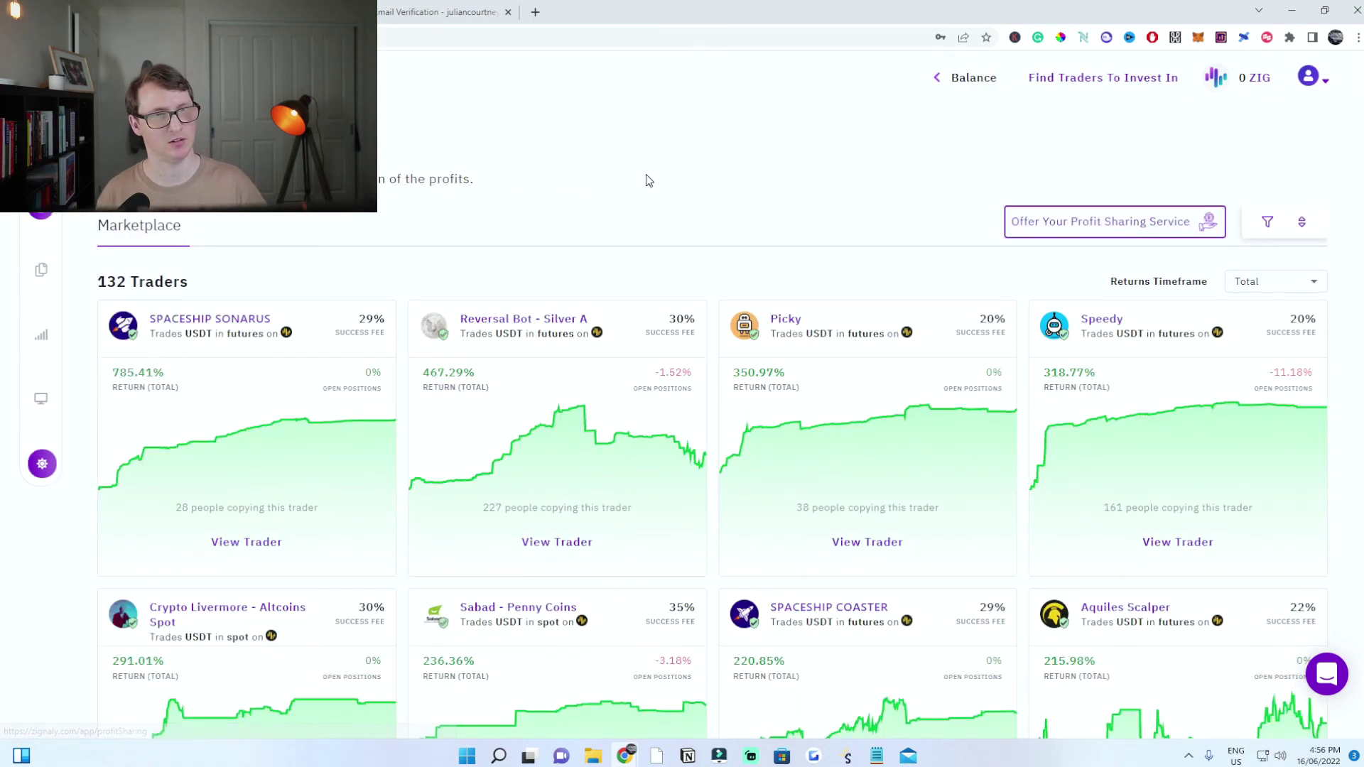
pyautogui.moveTo(41, 217)
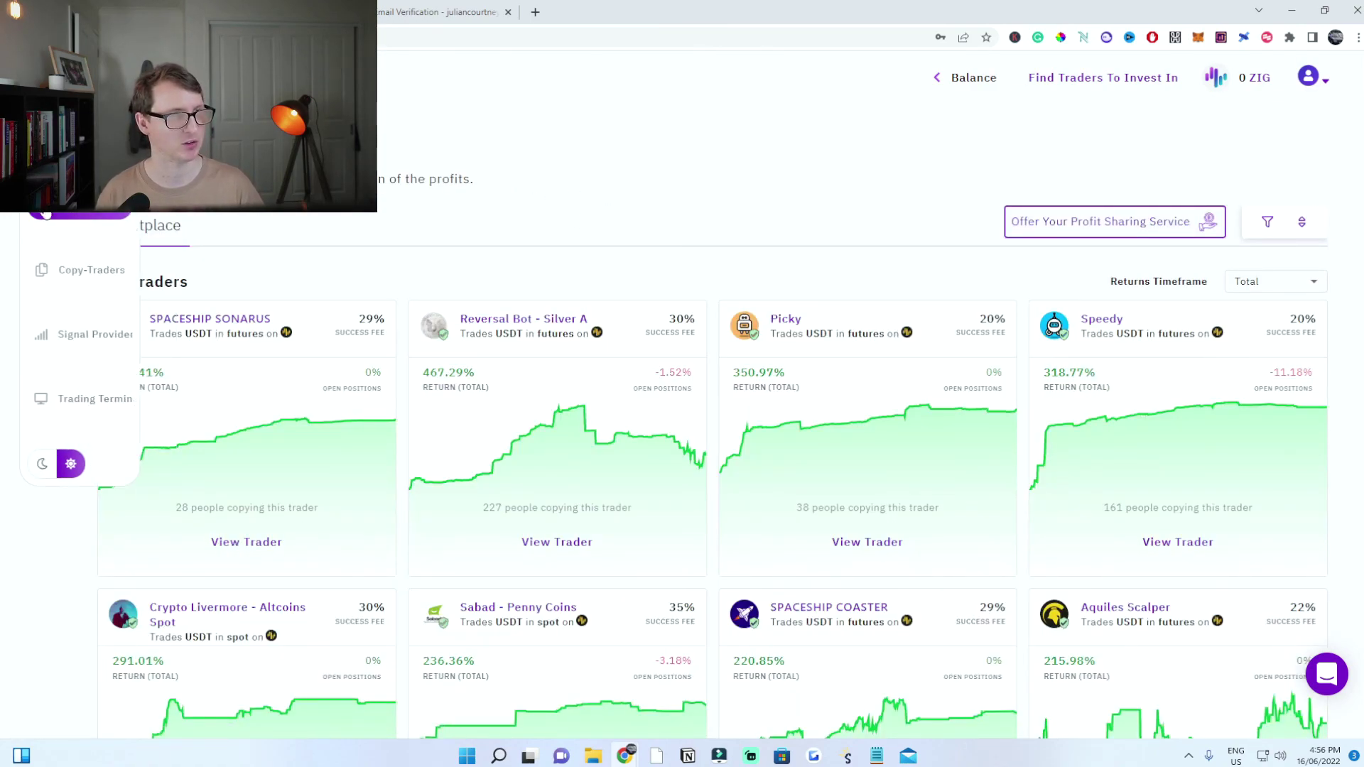
pyautogui.click(247, 548)
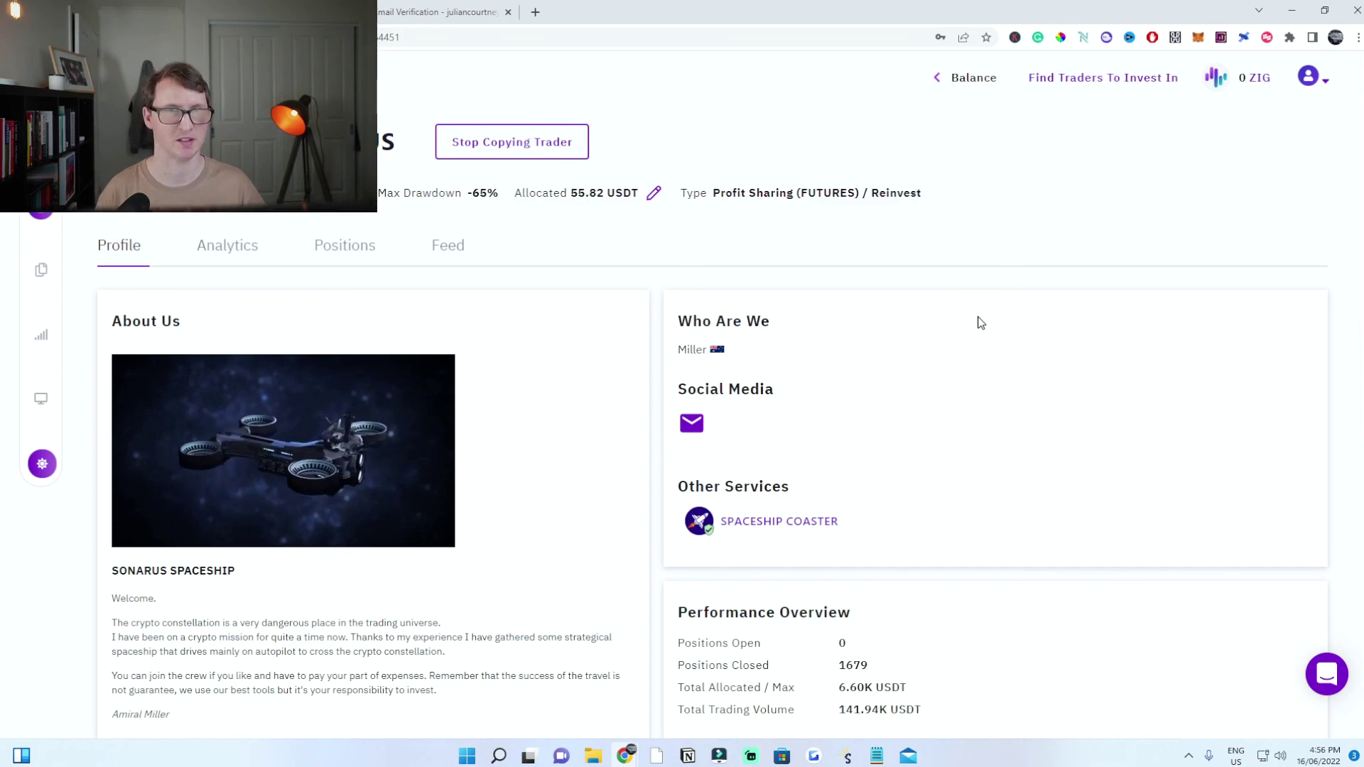
pyautogui.click(968, 78)
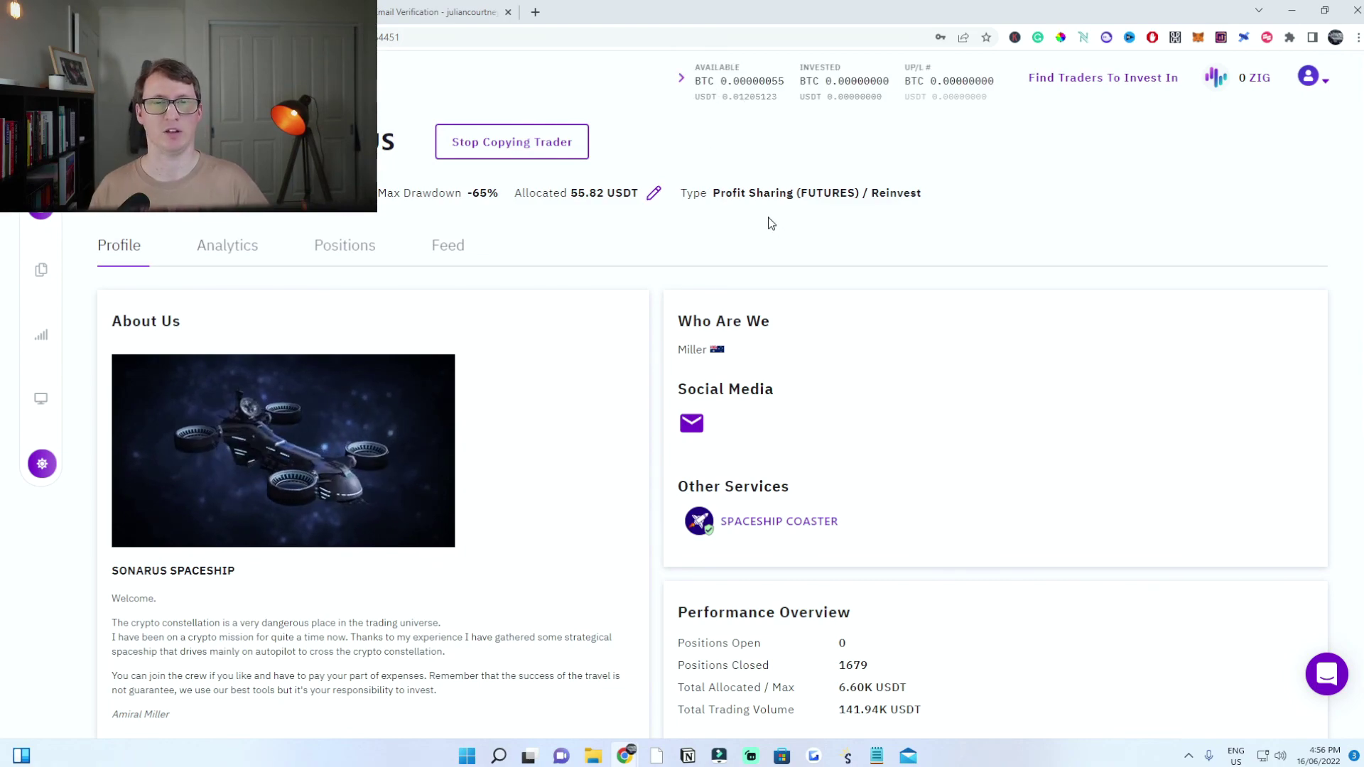